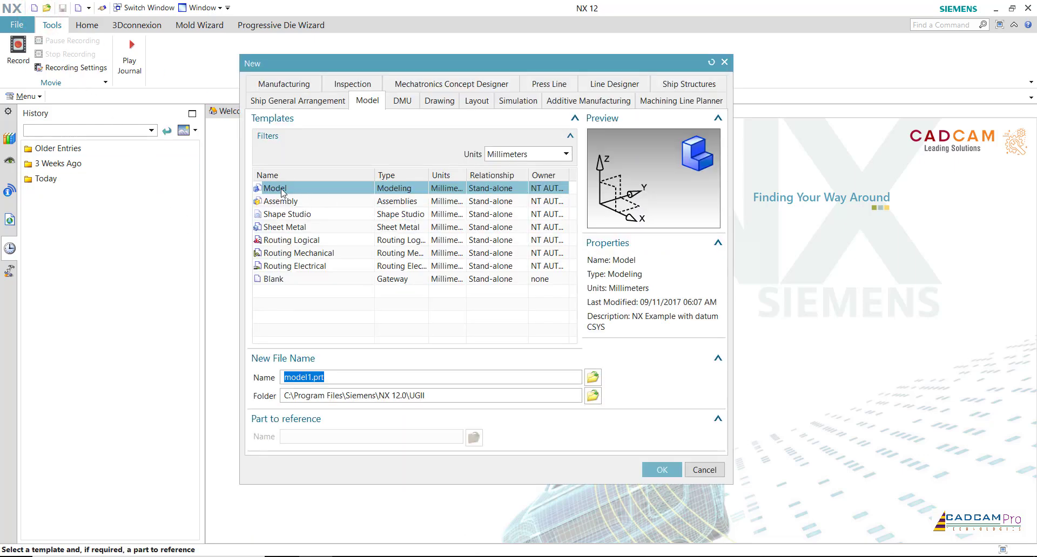
Create a new millimetre Model part, model1.prt, from the template
click(654, 471)
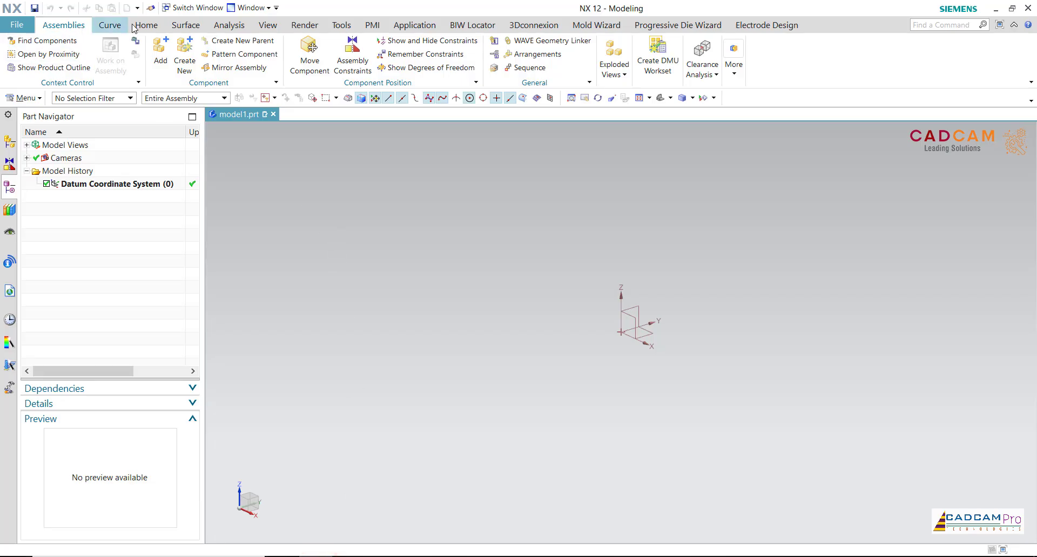
click(147, 25)
Start a sketch on the default XY plane and draw four concentric origin circles, largest about 148 mm
click(18, 51)
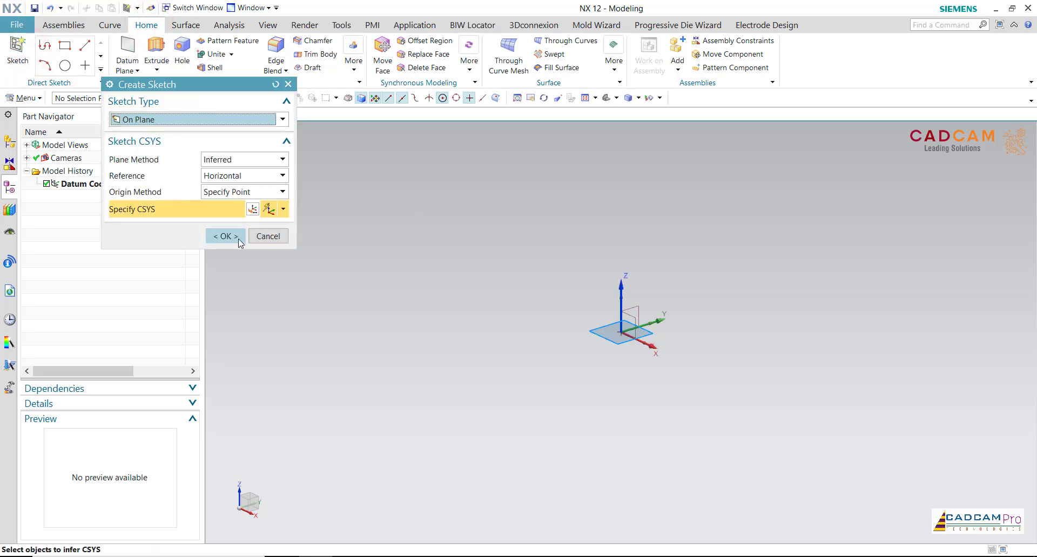
click(236, 238)
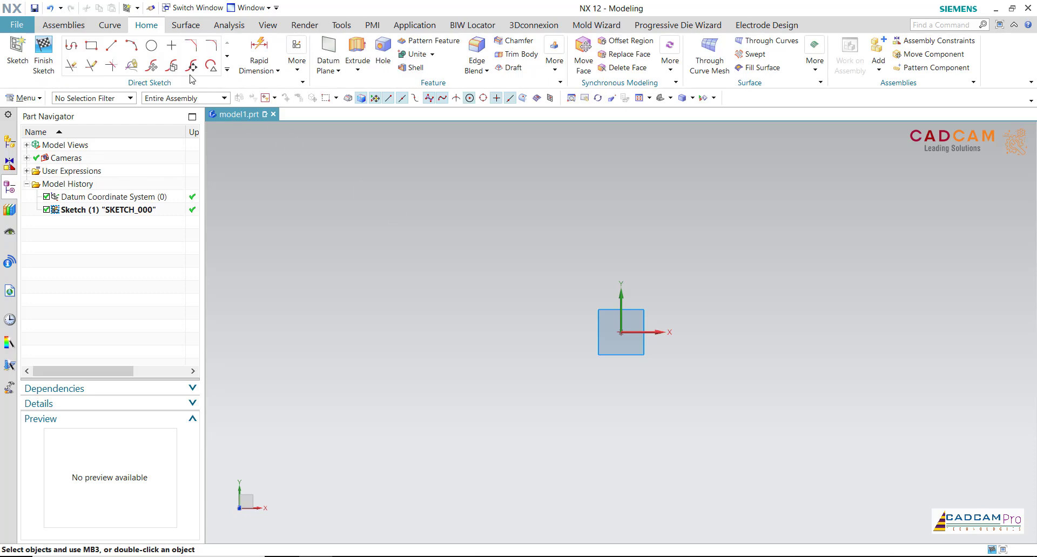
click(152, 47)
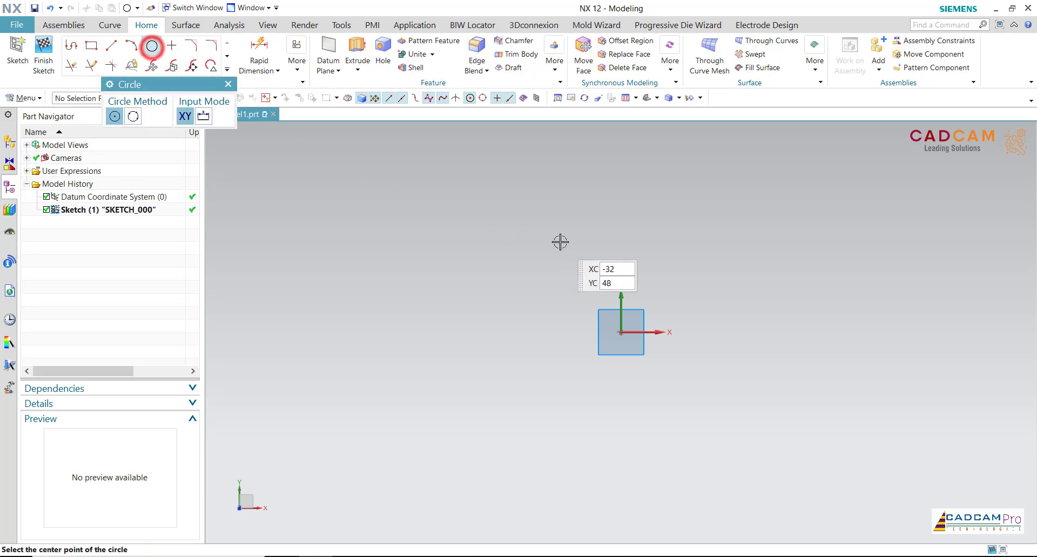
click(622, 333)
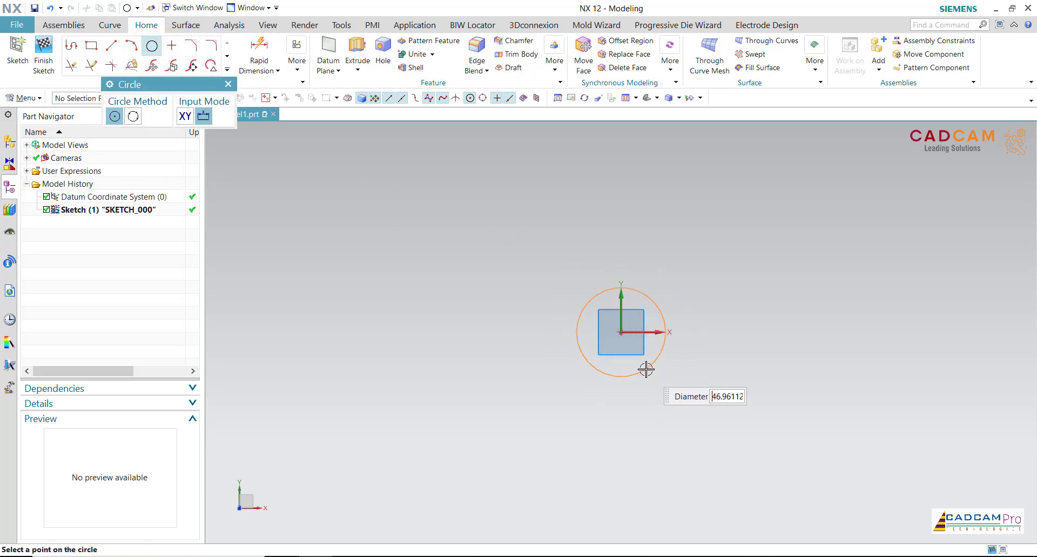
click(642, 368)
click(578, 340)
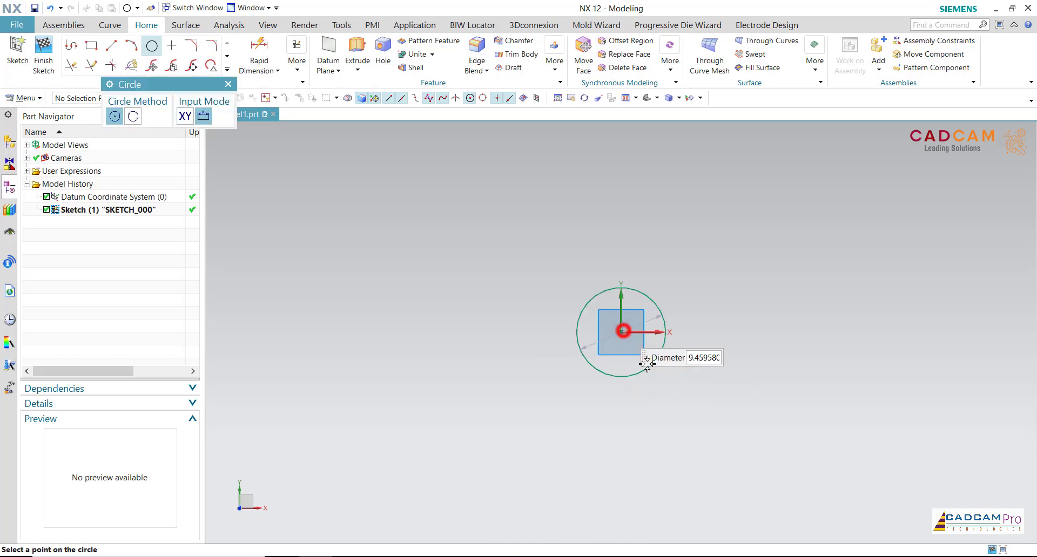
click(666, 379)
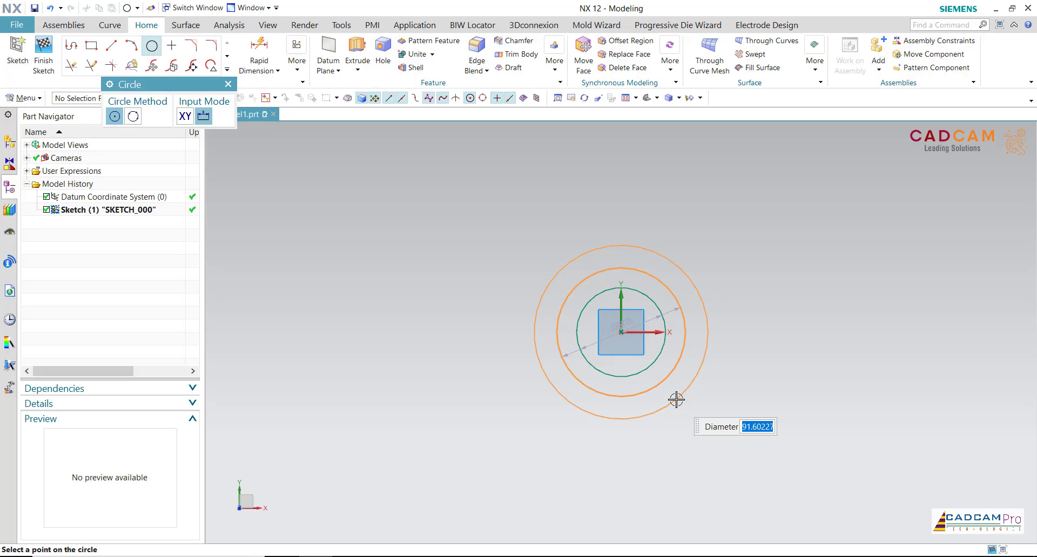
click(676, 400)
click(677, 400)
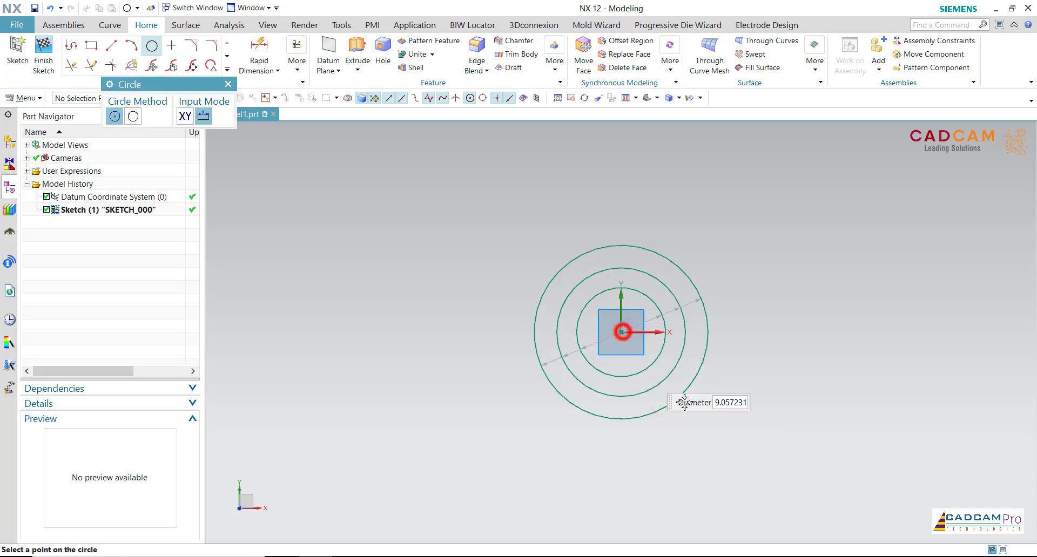
click(722, 429)
key(Escape)
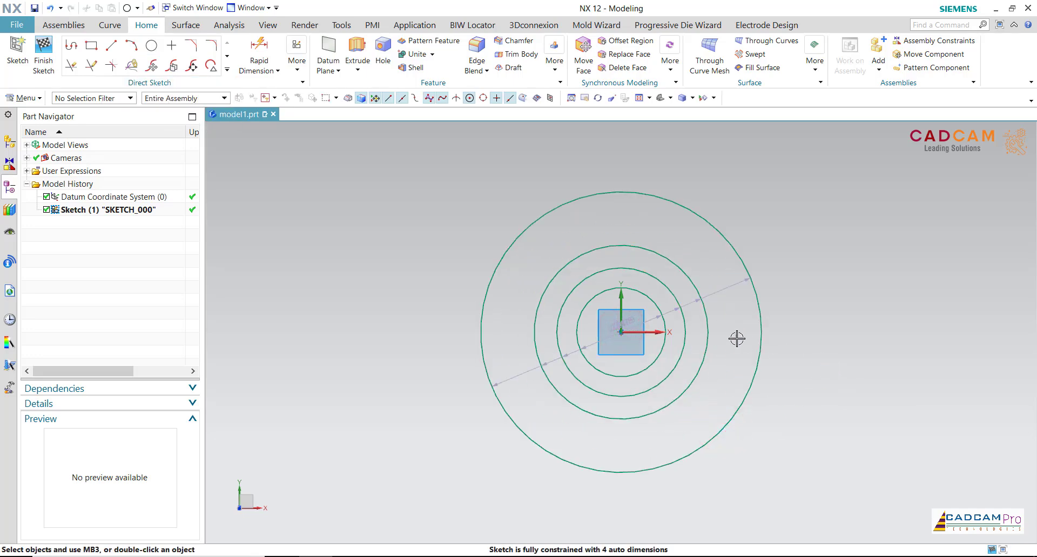
Spread the circles' diameter labels apart around the sketch
drag(723, 290, 786, 462)
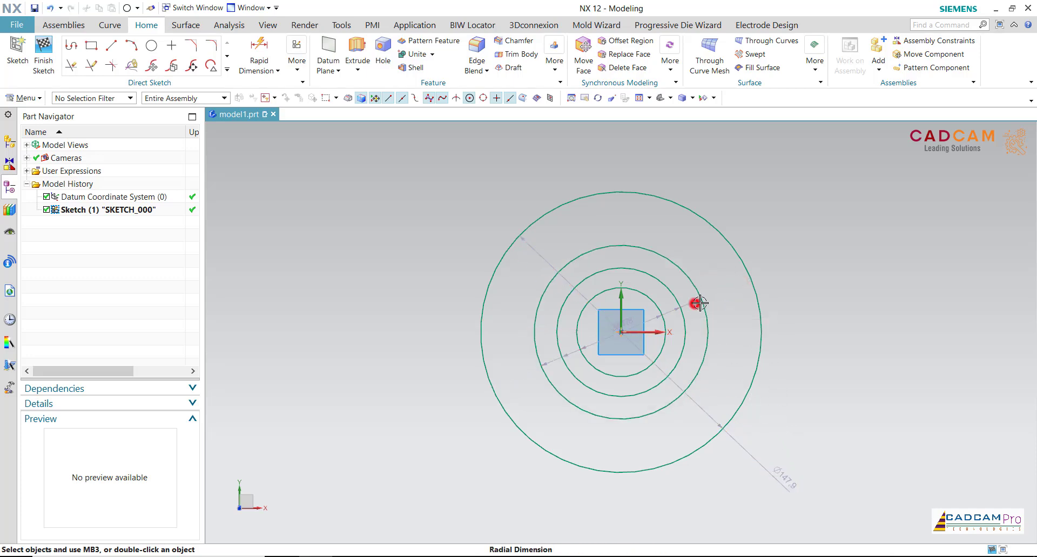
drag(697, 300, 782, 286)
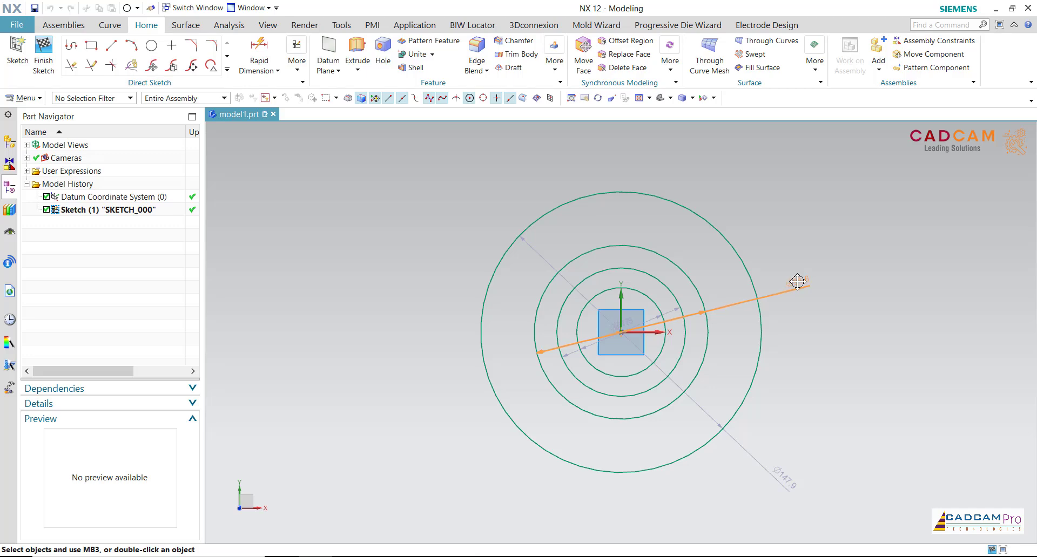
drag(670, 311, 713, 169)
Set the circle diameters to 44, 50, 55 and 105 mm
double_click(718, 169)
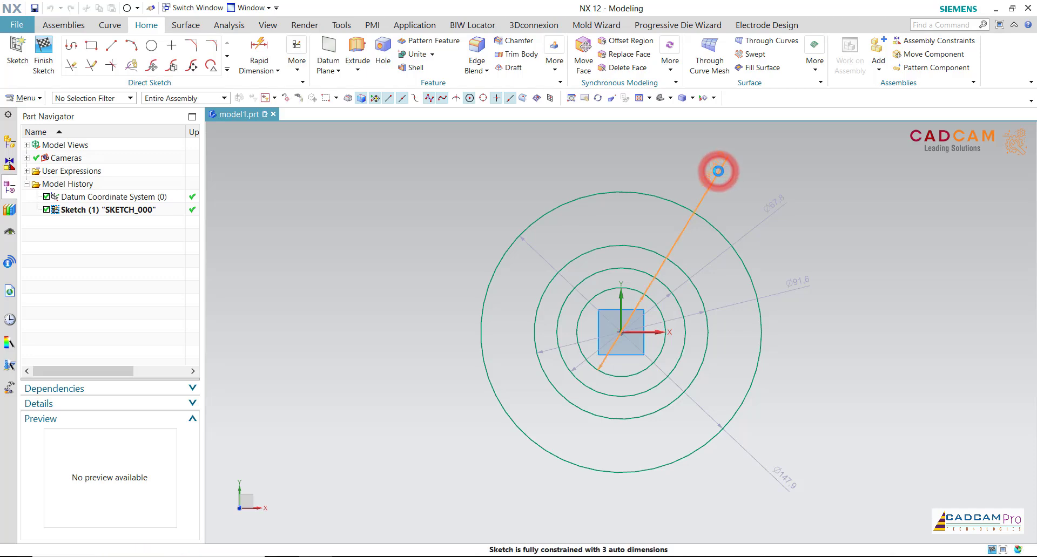
text(44)
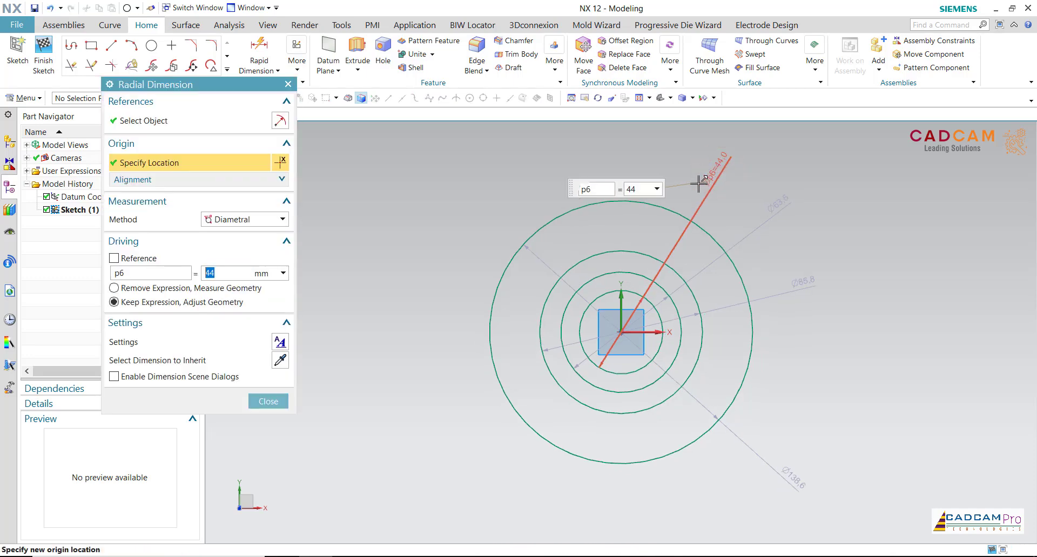
double_click(770, 211)
text(5)
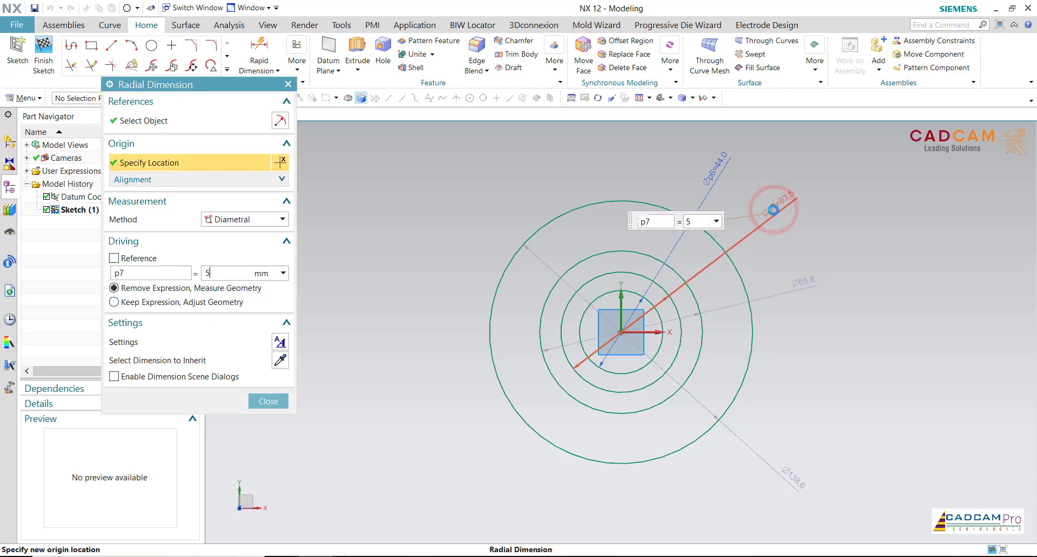
text(0)
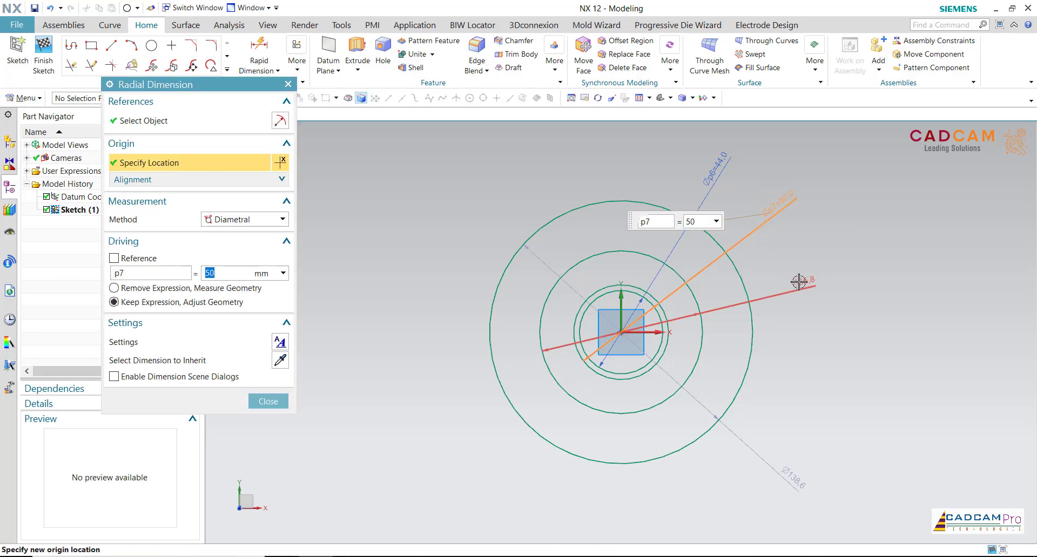
double_click(799, 281)
text(55)
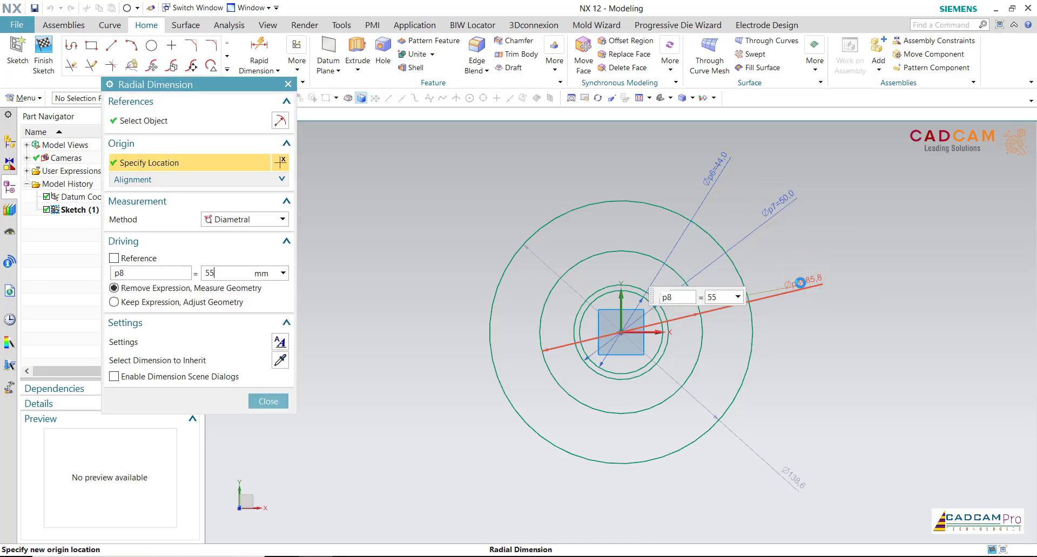
double_click(788, 479)
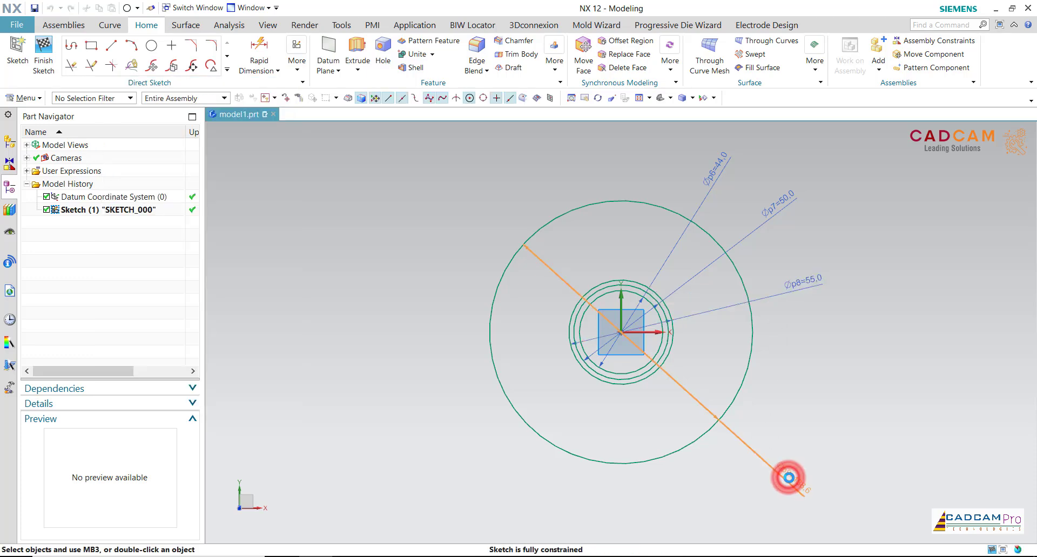
text(105)
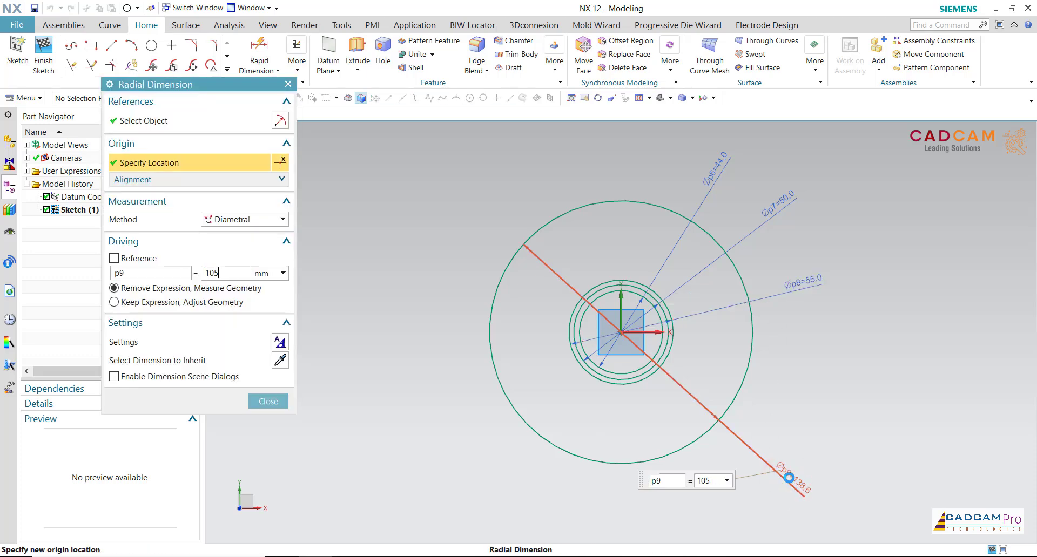
key(Return)
click(284, 404)
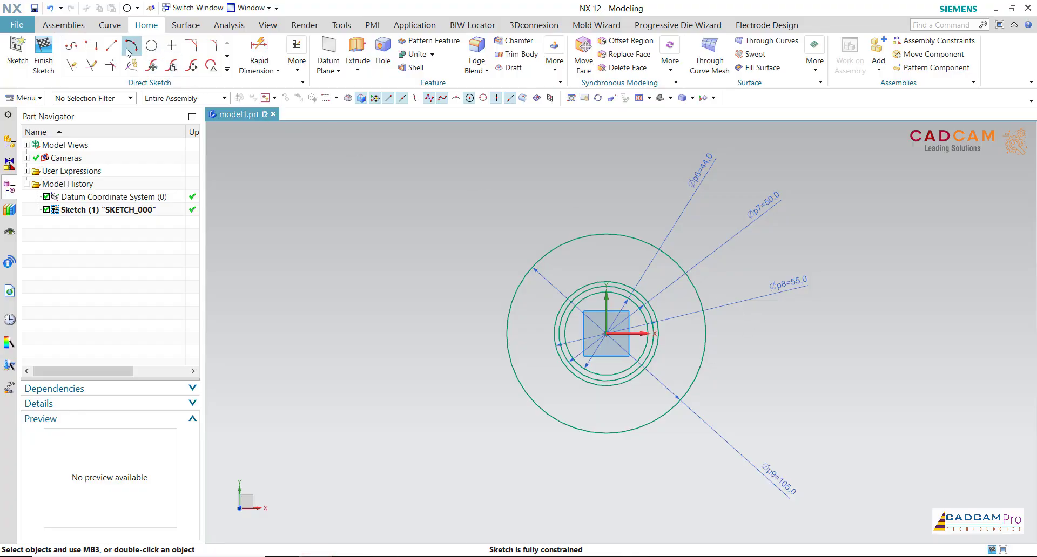
Add a fifth concentric circle of 85 mm diameter at the origin
click(150, 46)
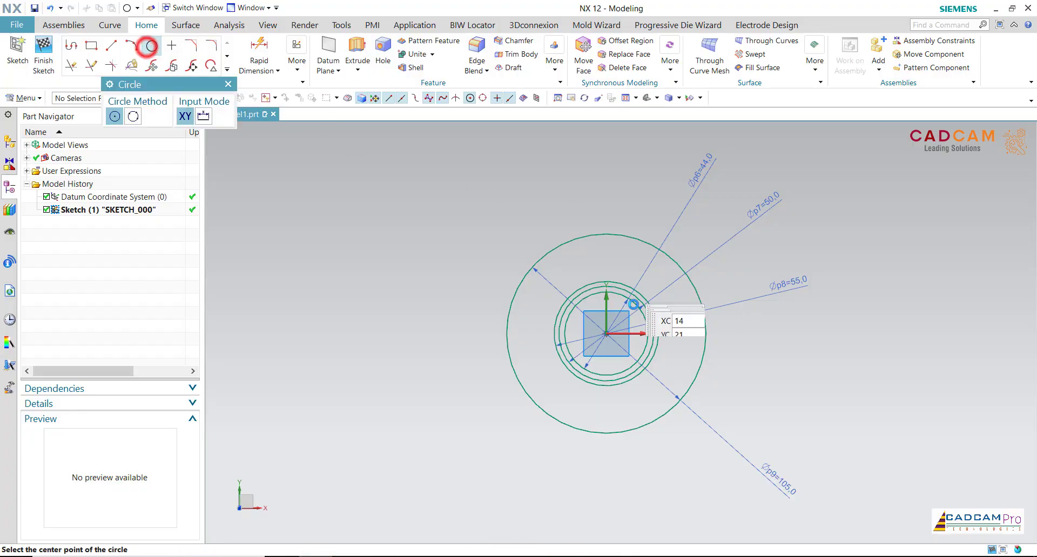
click(606, 331)
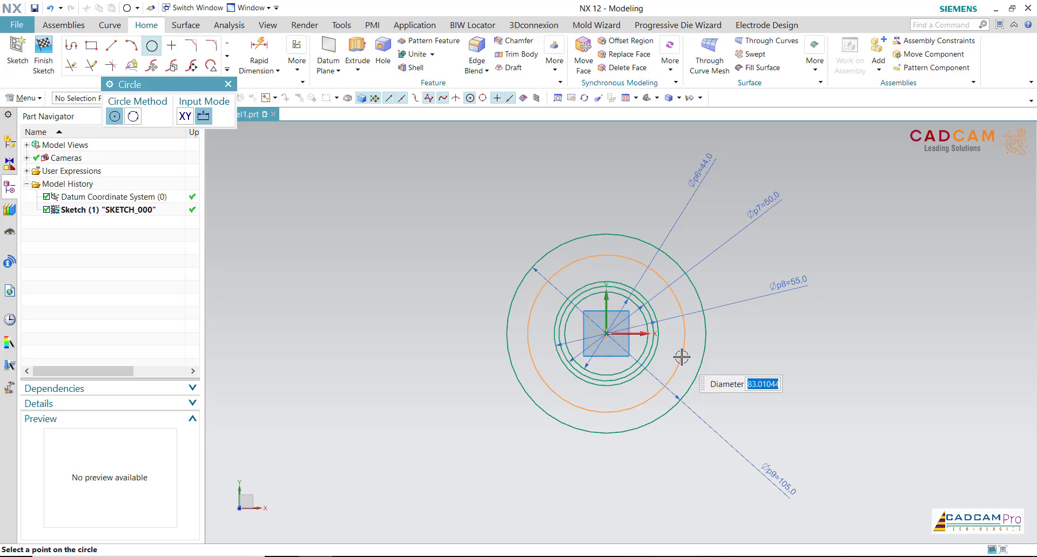
key(Return)
key(Escape)
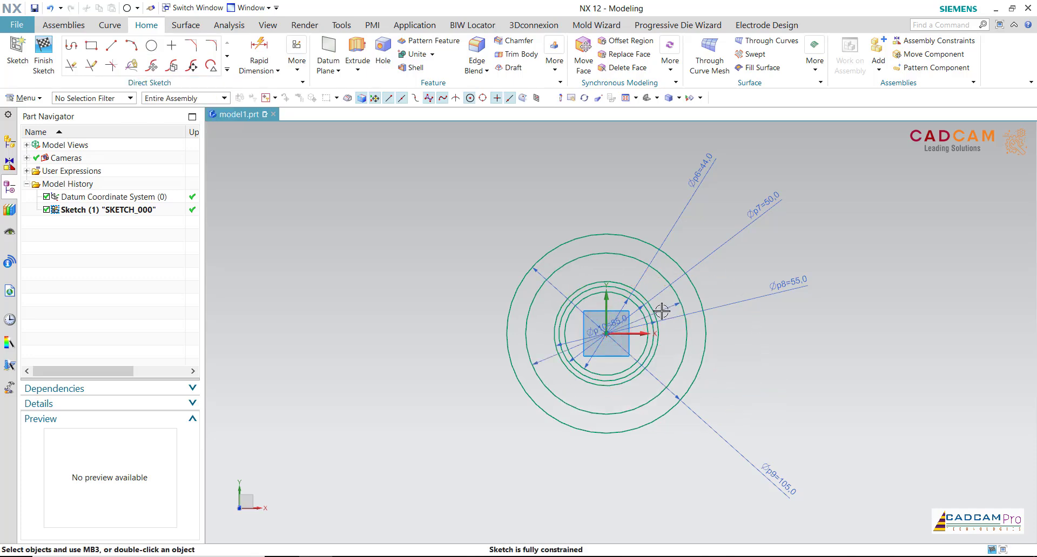
Move the Øp10=85.0 and Øp9=105.0 dimension labels outward
drag(728, 346, 778, 403)
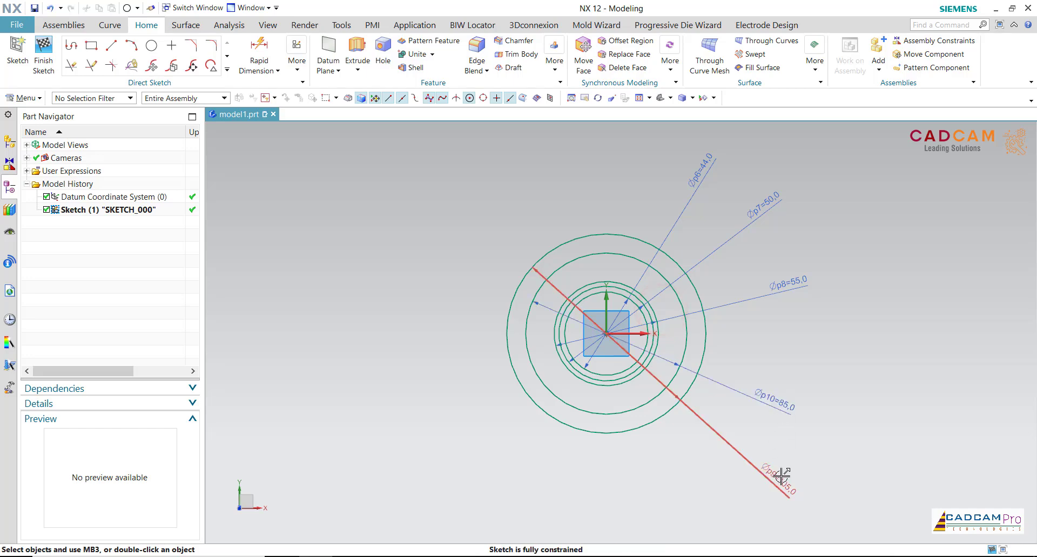
drag(780, 477, 738, 455)
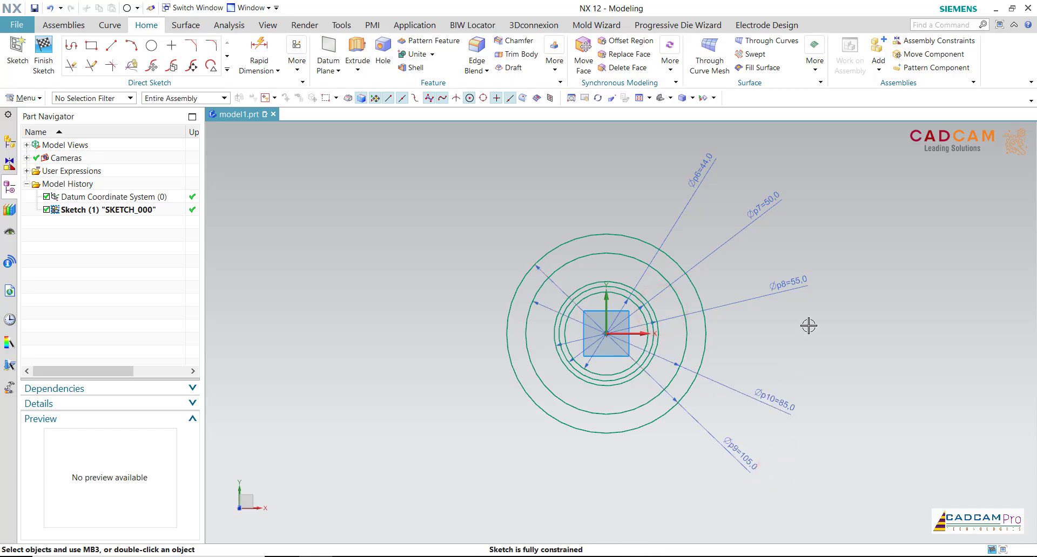
scroll(617, 280, up, 2)
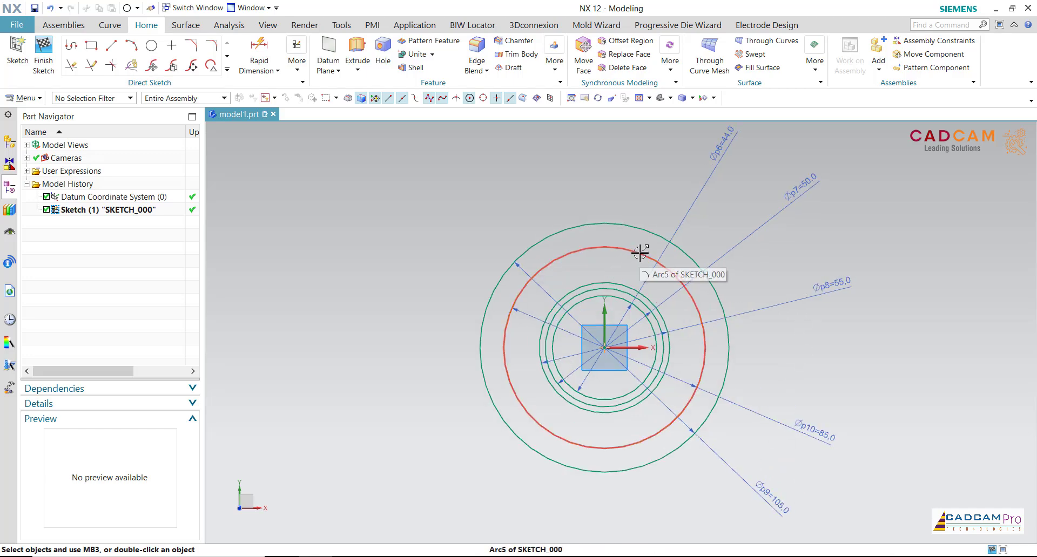
click(113, 54)
Draw a line from the origin to the 85 mm circle at the upper left
scroll(556, 338, up, 1)
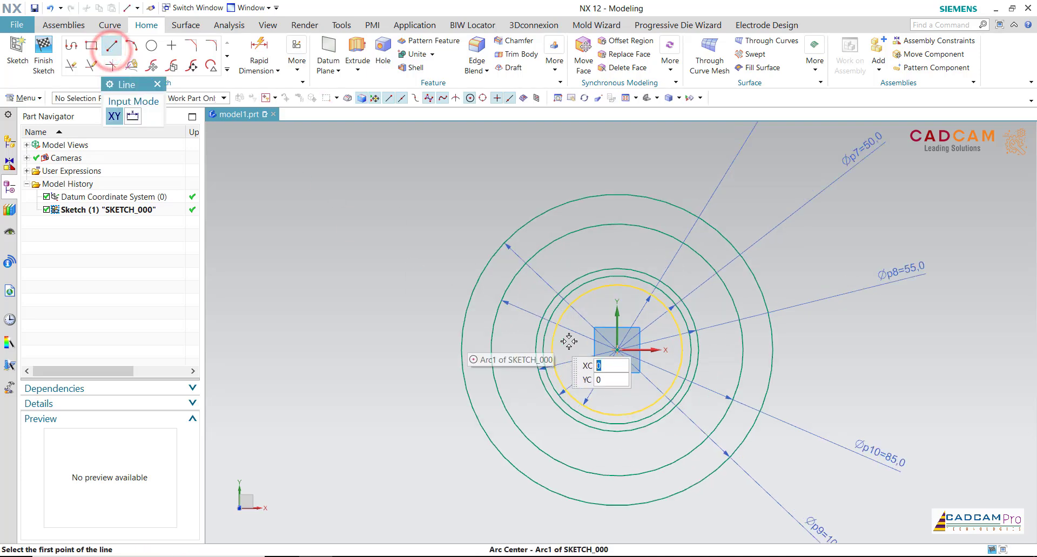
click(617, 350)
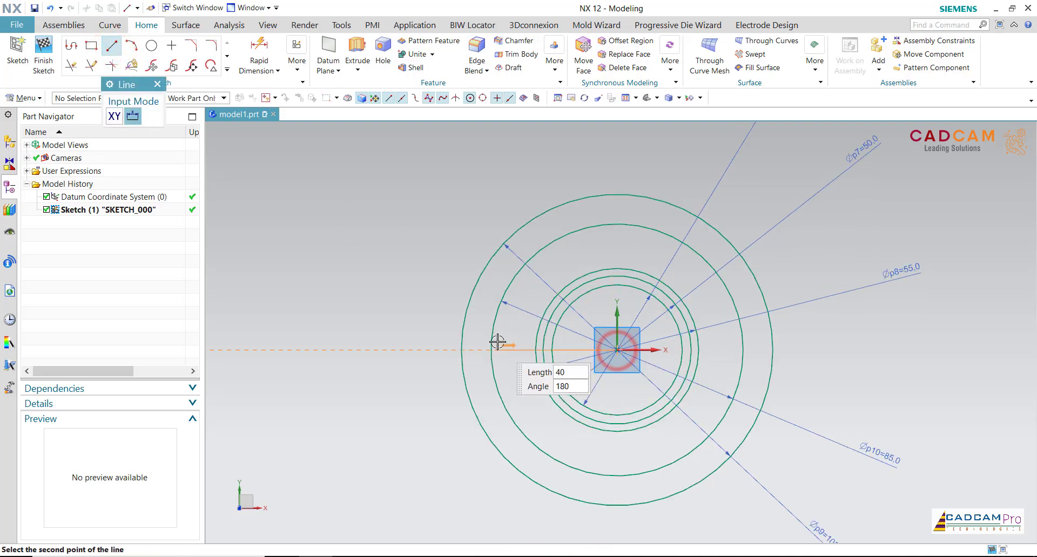
click(509, 283)
key(Escape)
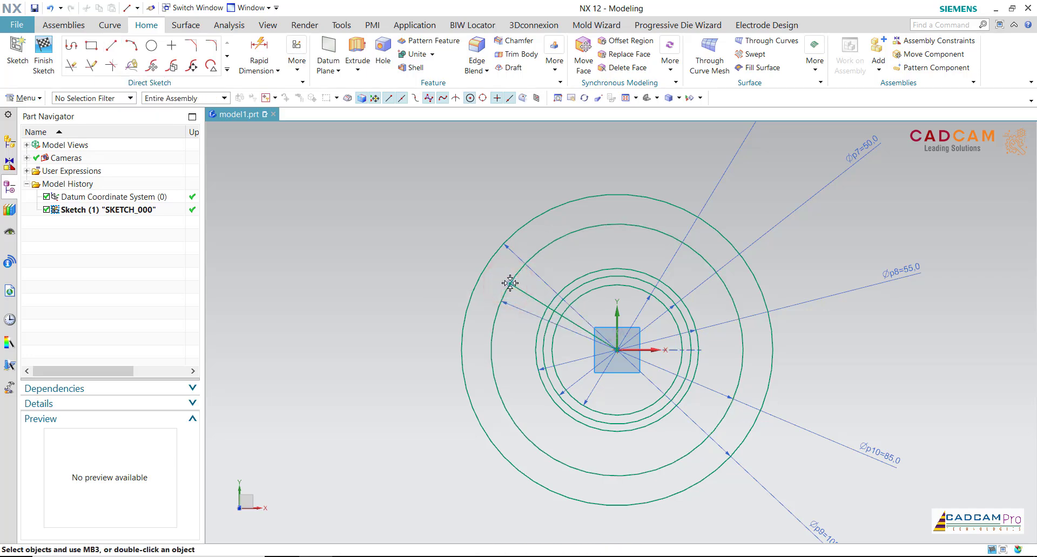
Dimension the line at 22.5° from the horizontal axis
click(258, 70)
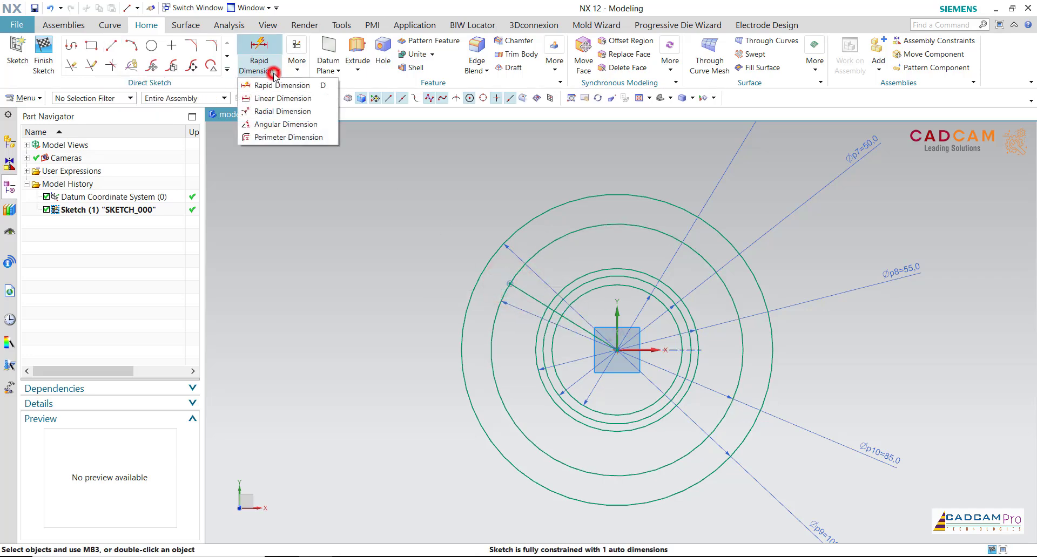
click(280, 123)
click(564, 317)
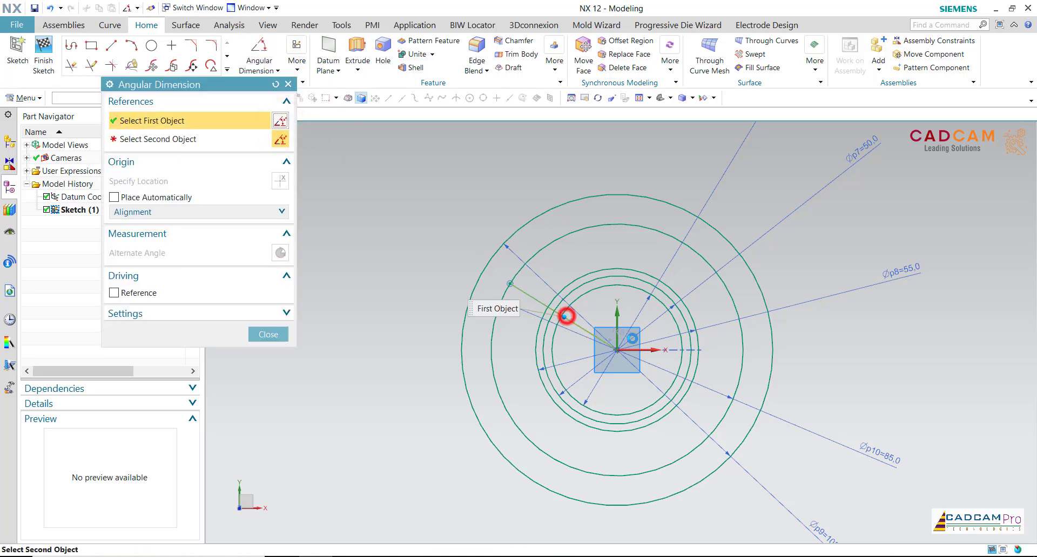
click(641, 347)
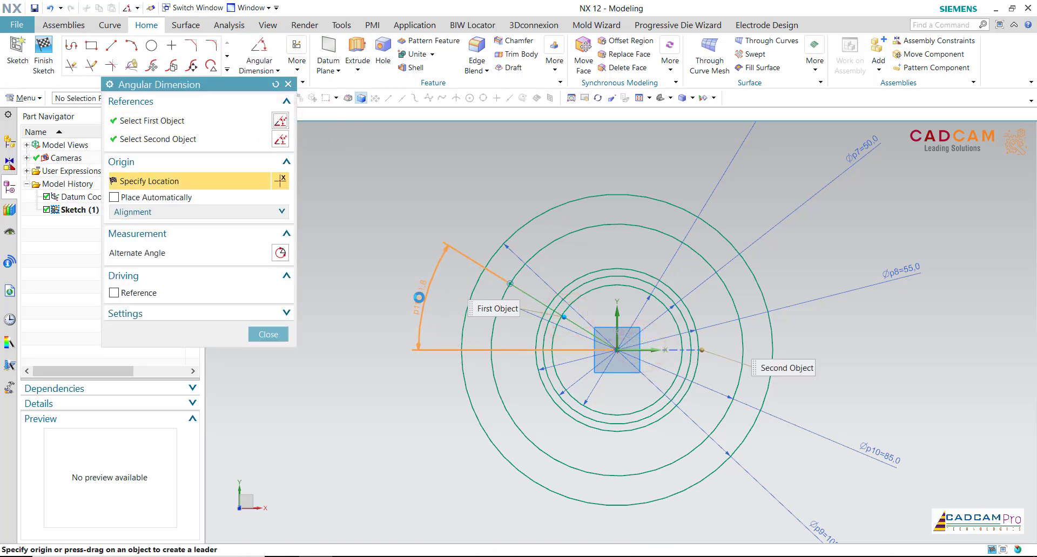
click(419, 297)
text(22.5)
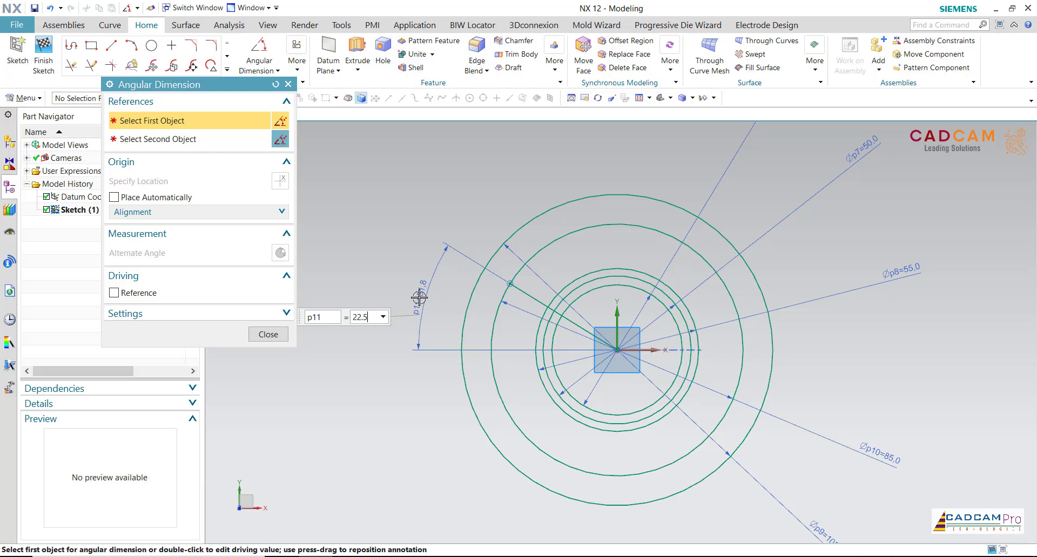
key(Return)
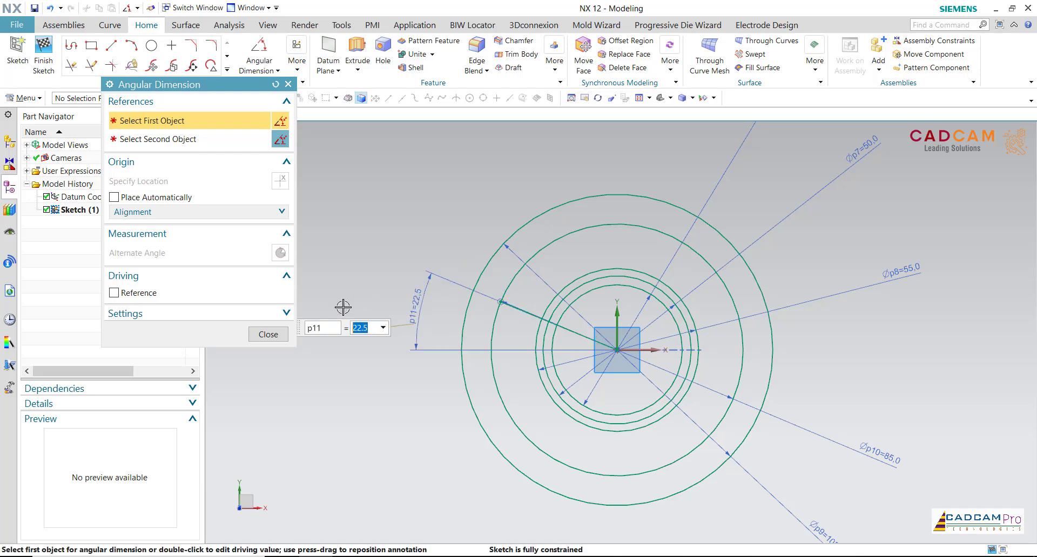
click(269, 335)
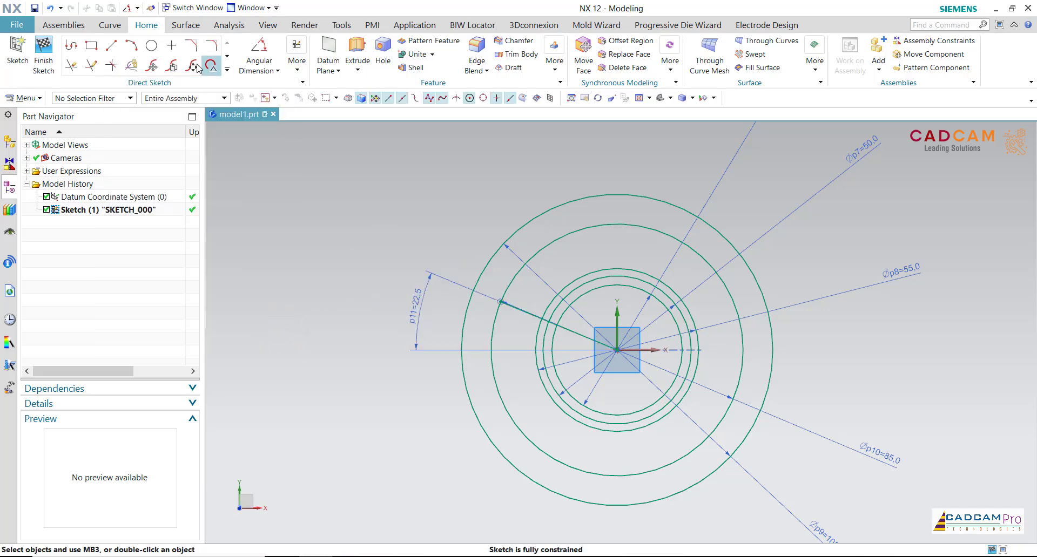
Draw Ø9 and Ø17.5 circles centred where the angled line meets the 85 mm circle
click(152, 48)
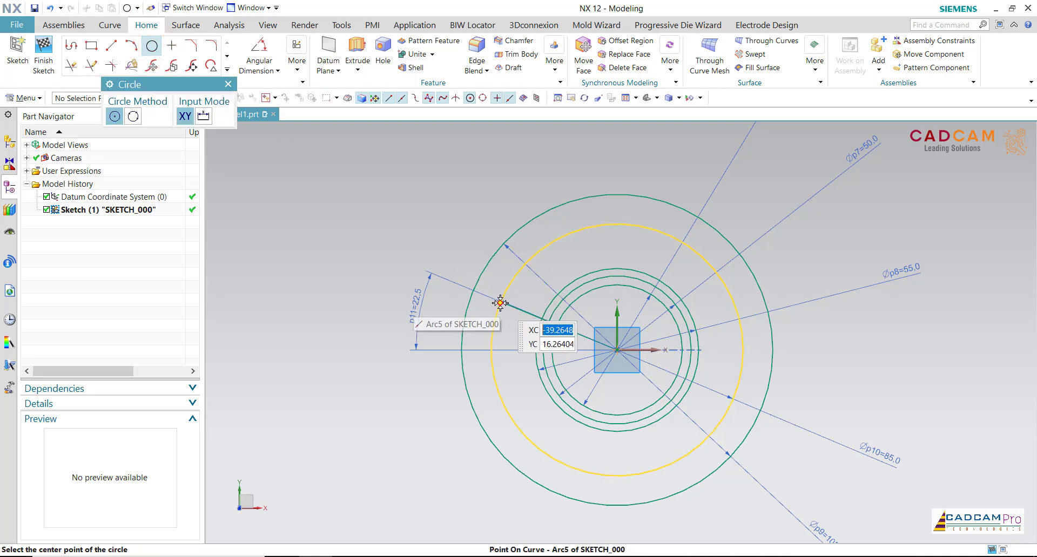
scroll(500, 298, up, 3)
scroll(491, 298, up, 2)
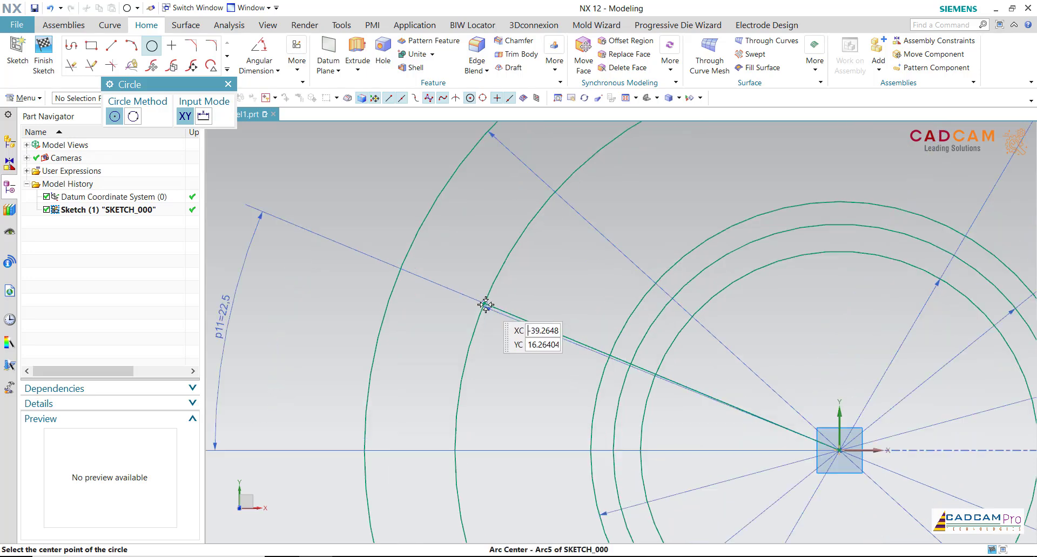
scroll(482, 306, up, 2)
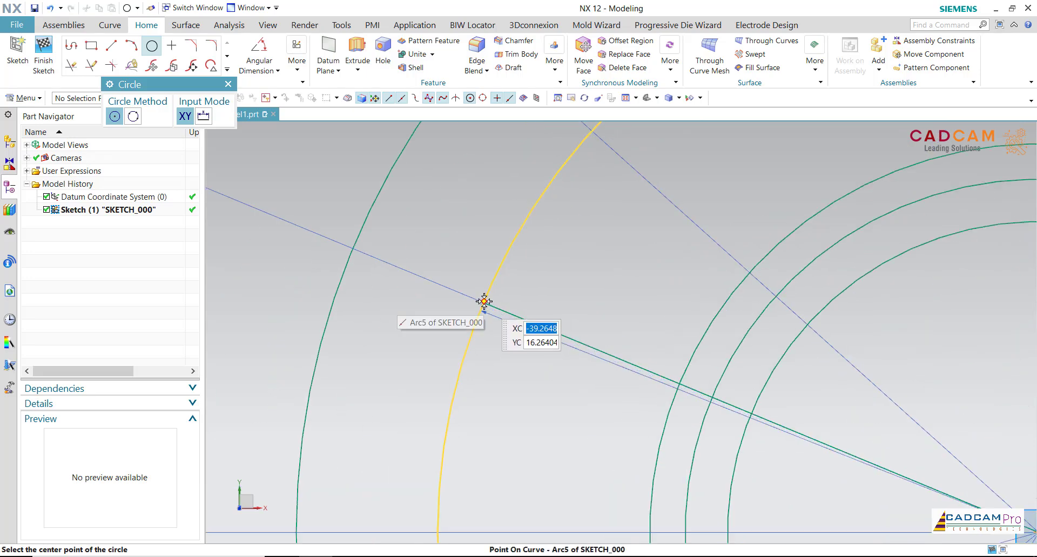
click(484, 301)
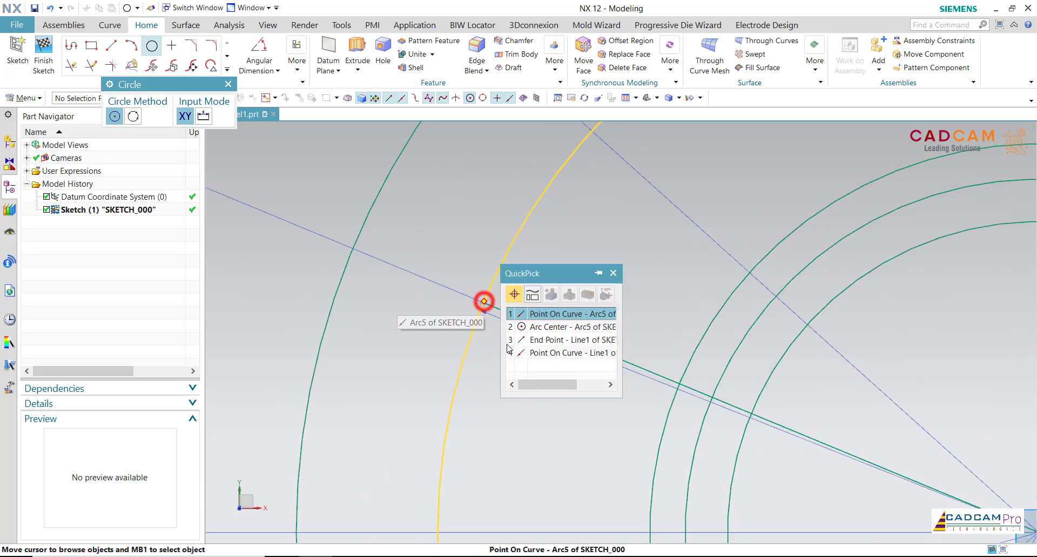
click(534, 313)
text(9)
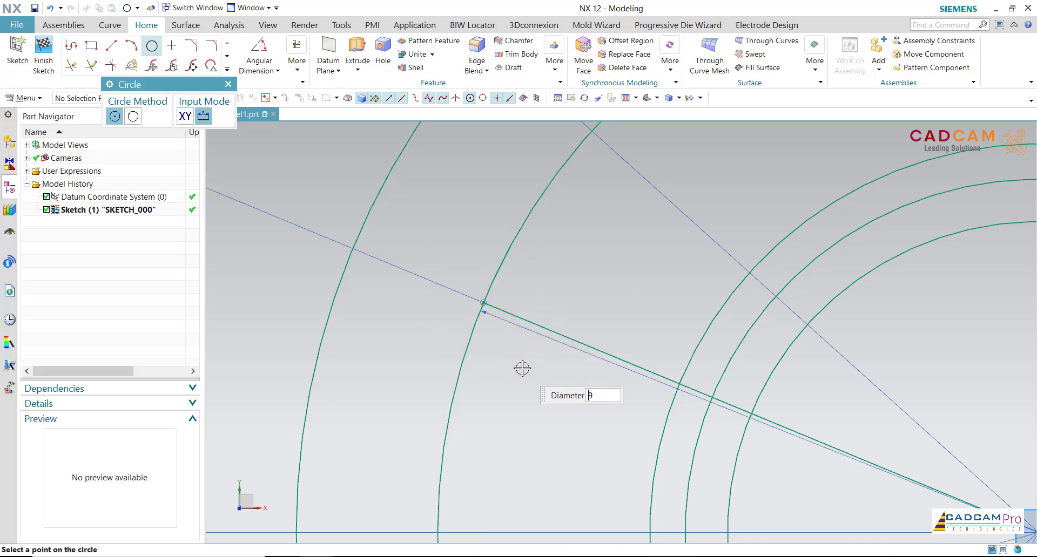
key(Return)
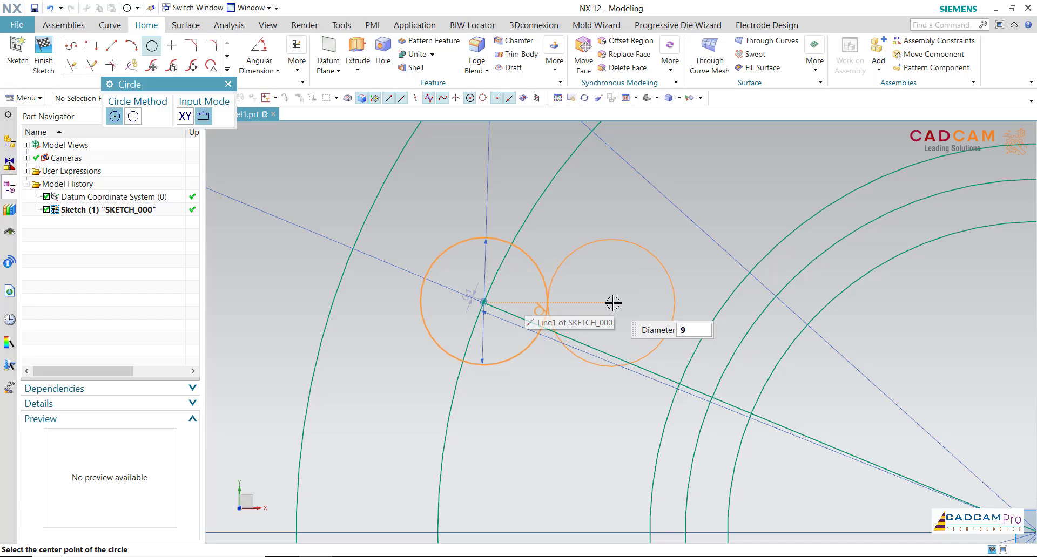
scroll(612, 304, down, 3)
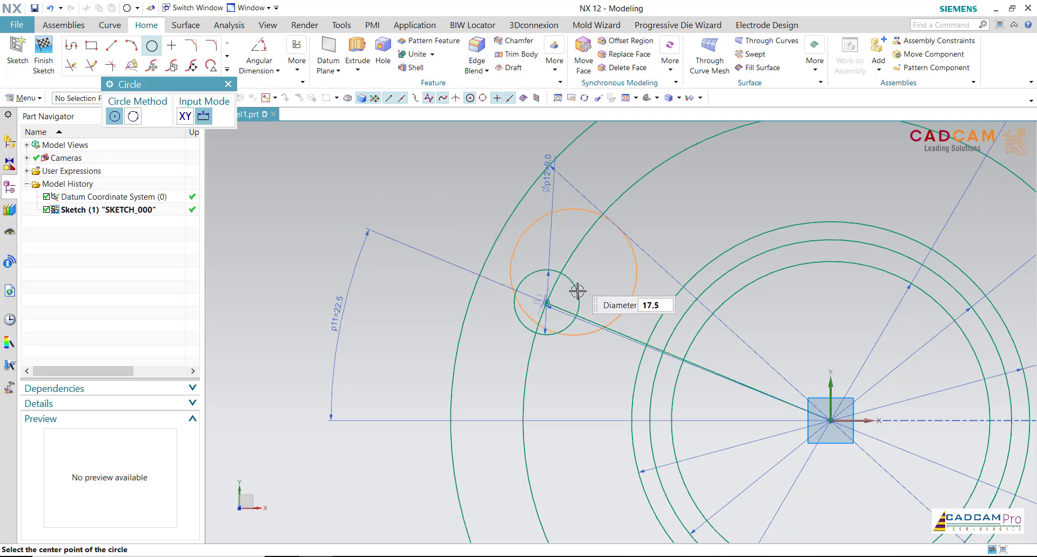
click(547, 301)
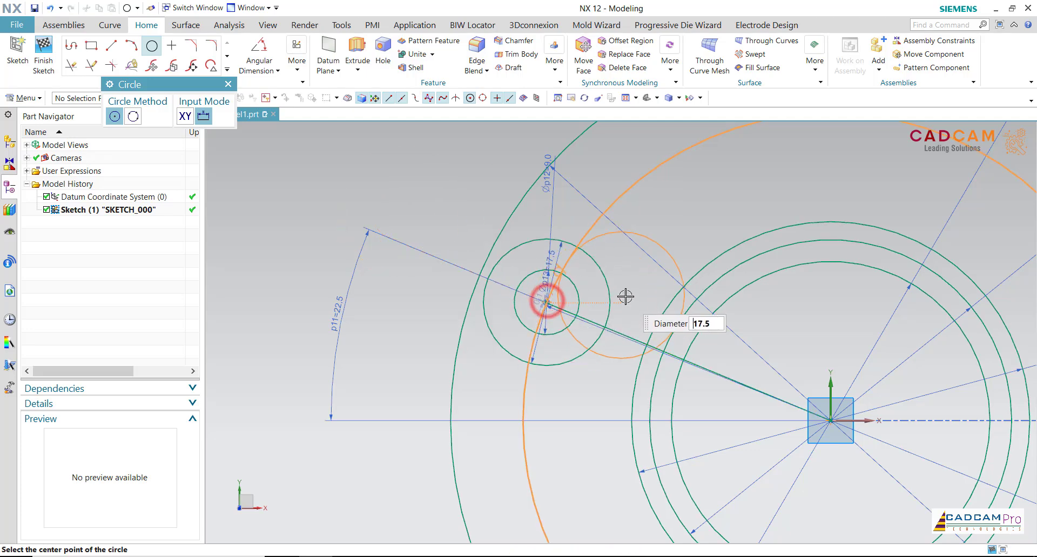
key(Return)
key(Escape)
Convert the angled line and the 85 mm pitch circle to reference geometry
scroll(357, 252, down, 2)
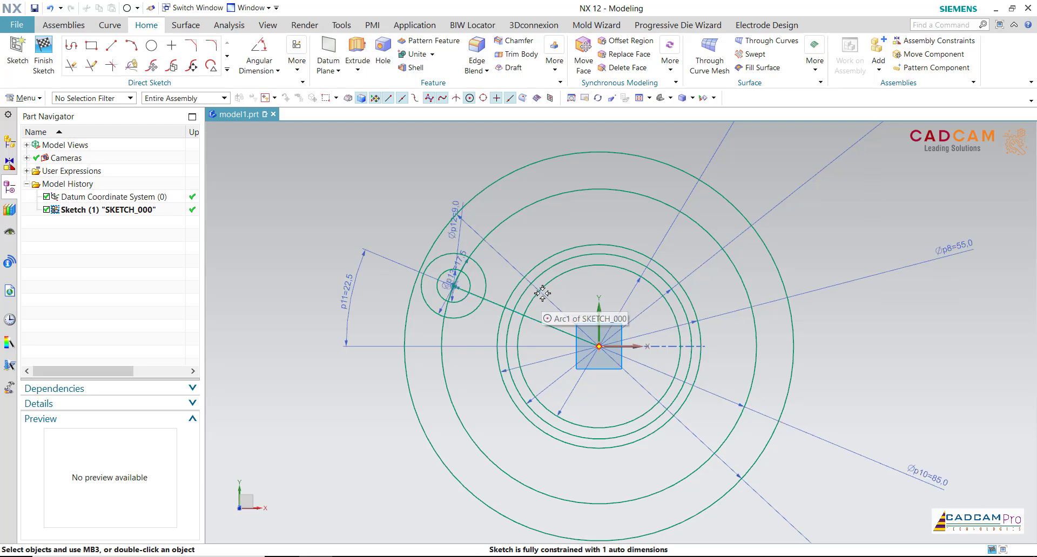
scroll(475, 296, up, 1)
click(478, 297)
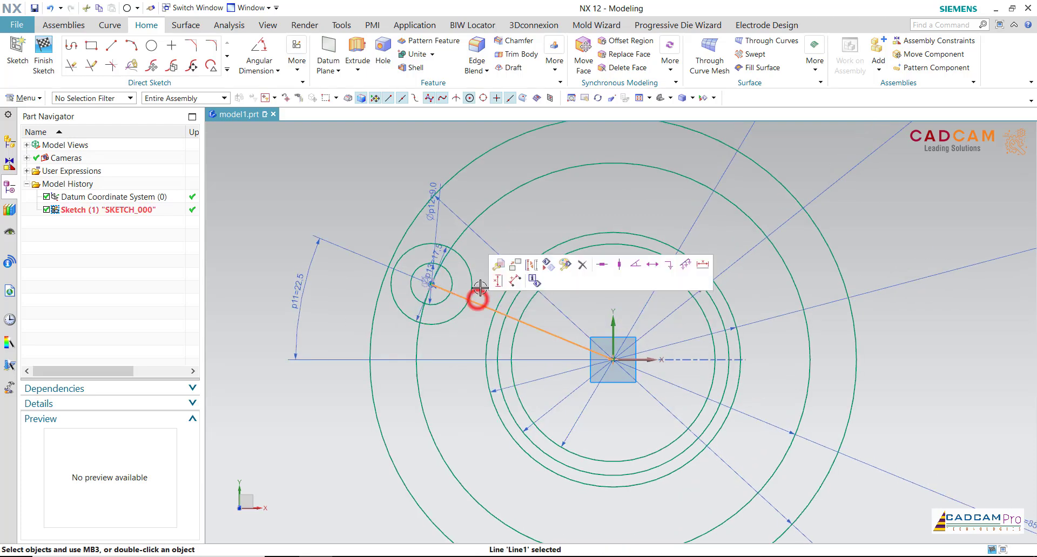
click(496, 196)
click(531, 177)
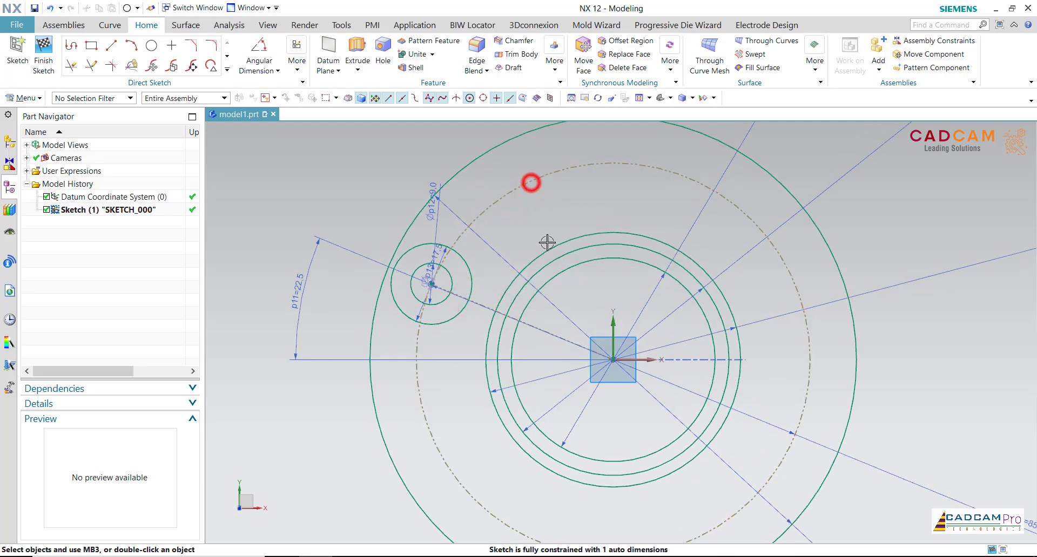
scroll(541, 227, down, 2)
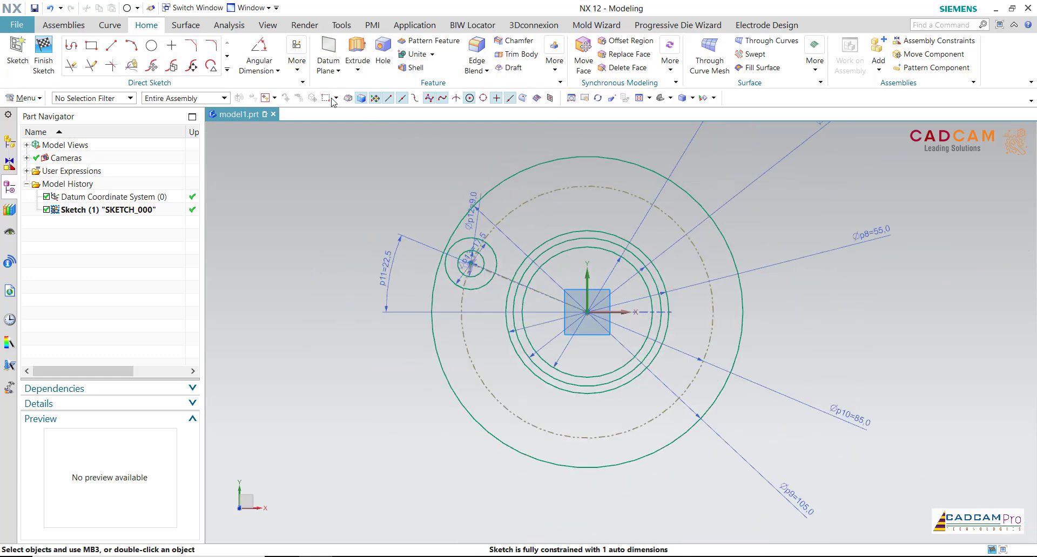
click(228, 69)
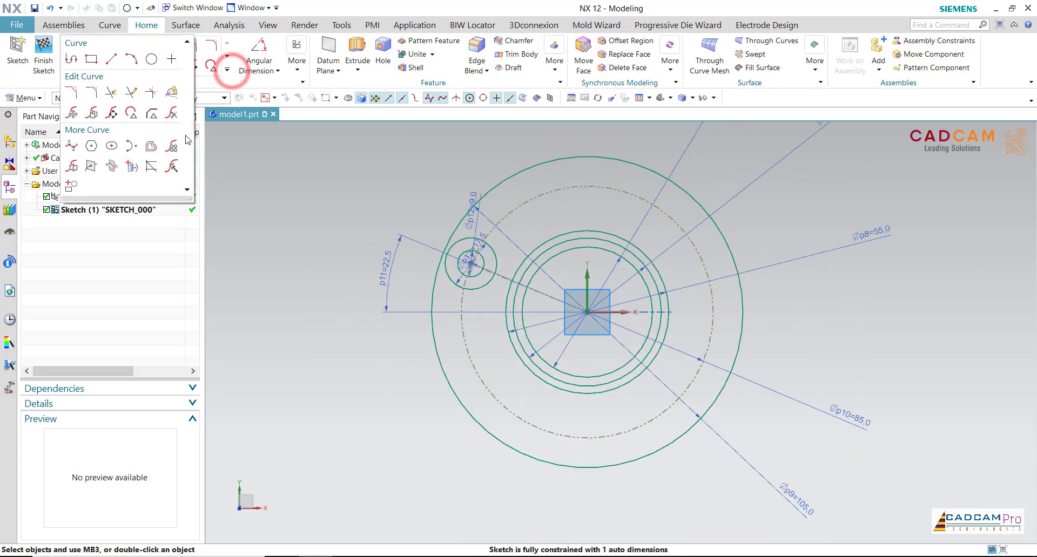
Pattern the Ø9 and Ø17.5 circles circularly about the origin, 6 copies over 360°
click(171, 146)
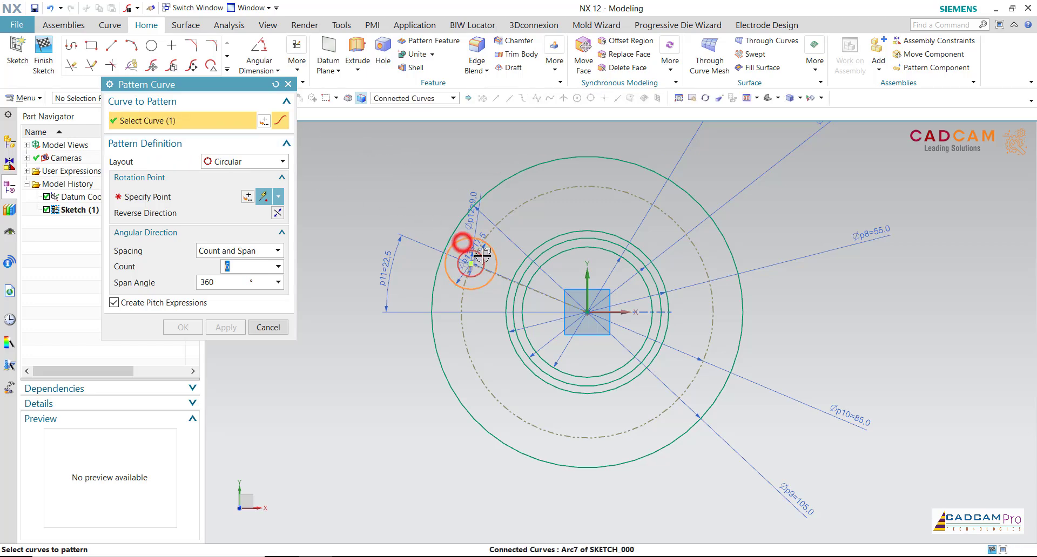
click(462, 242)
click(480, 254)
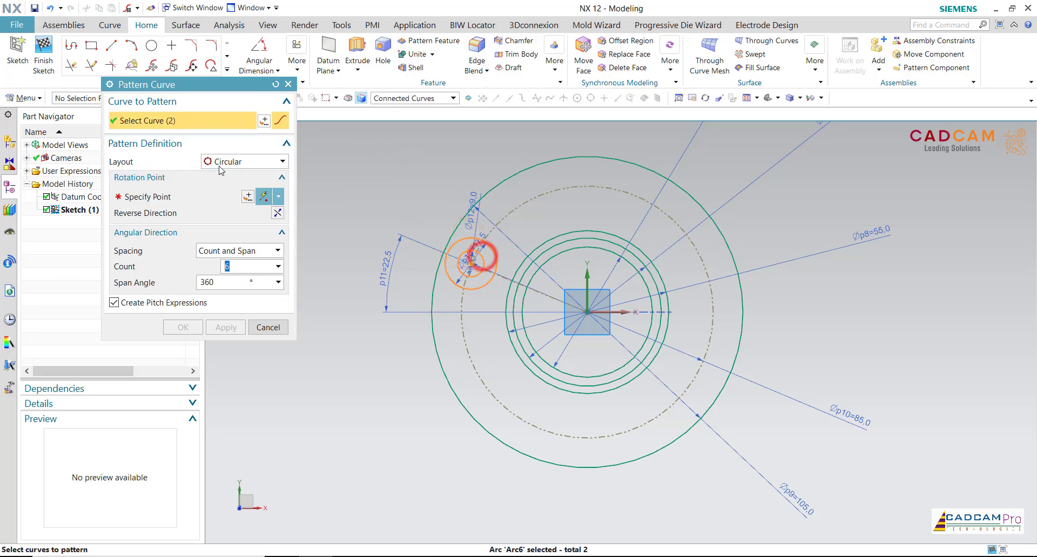
click(156, 196)
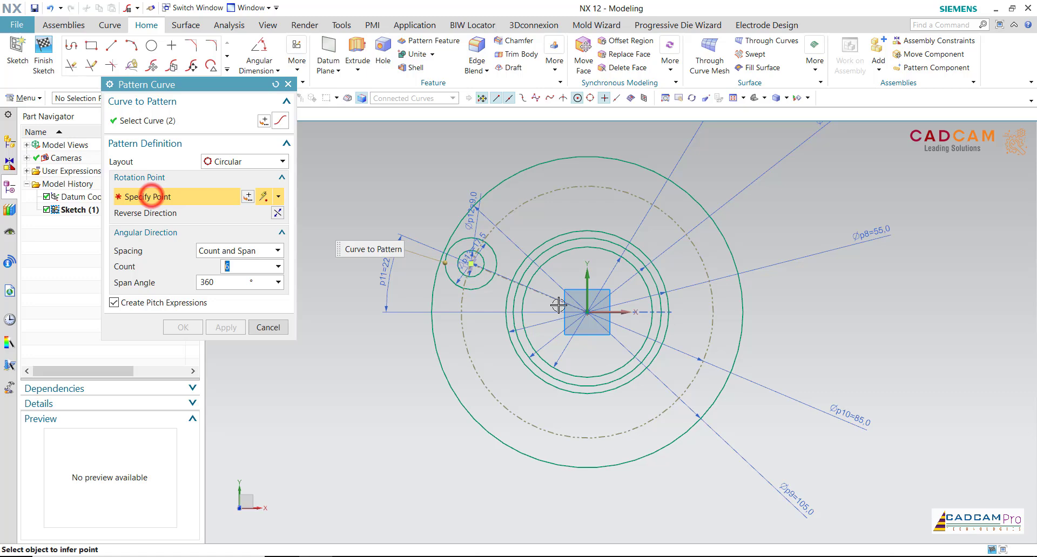
click(585, 311)
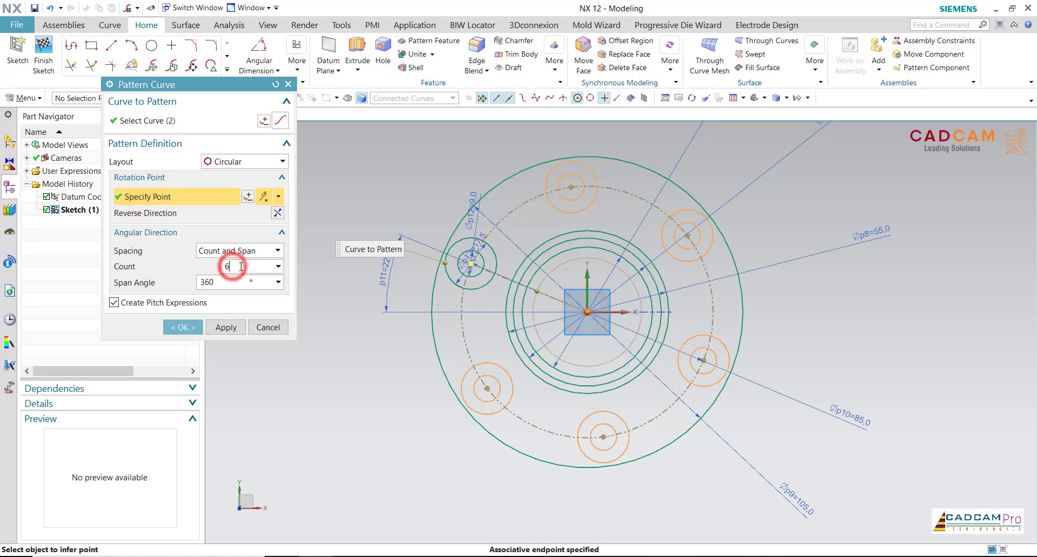
click(196, 327)
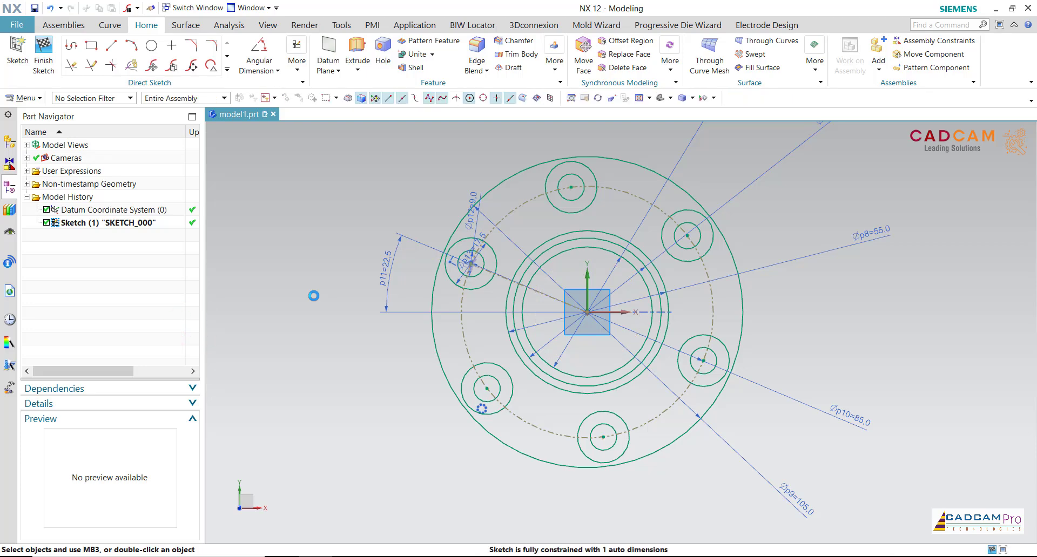
scroll(321, 292, down, 4)
scroll(376, 204, up, 3)
scroll(379, 227, down, 1)
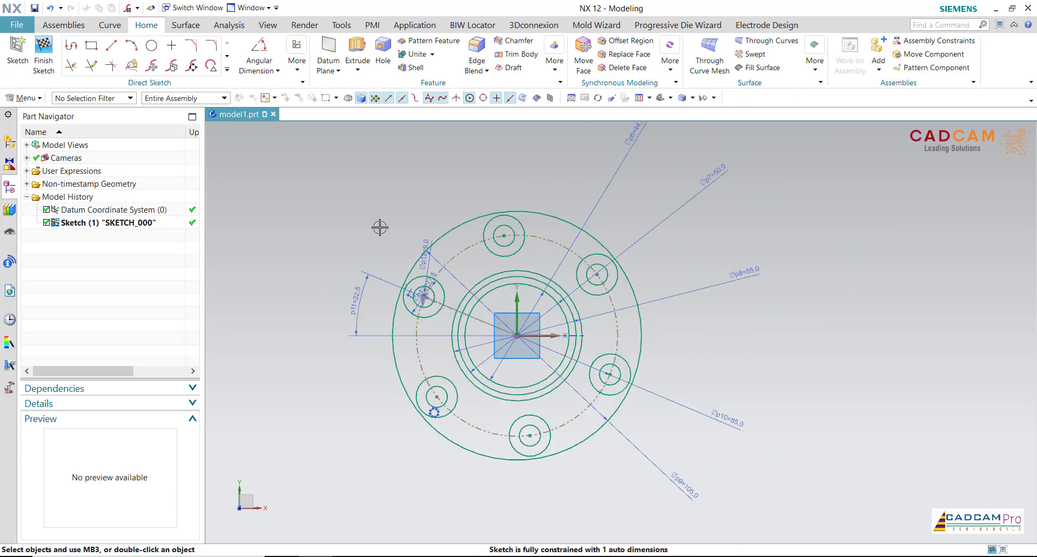
scroll(380, 227, down, 1)
scroll(380, 227, up, 1)
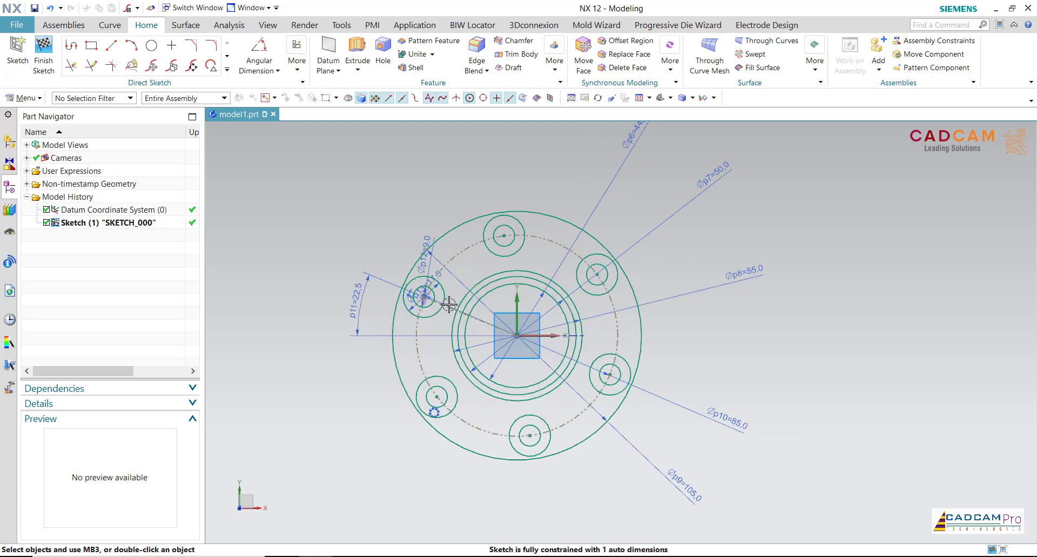
Finish sketch SKETCH_000 and return to the modelling environment
click(45, 69)
scroll(561, 284, up, 2)
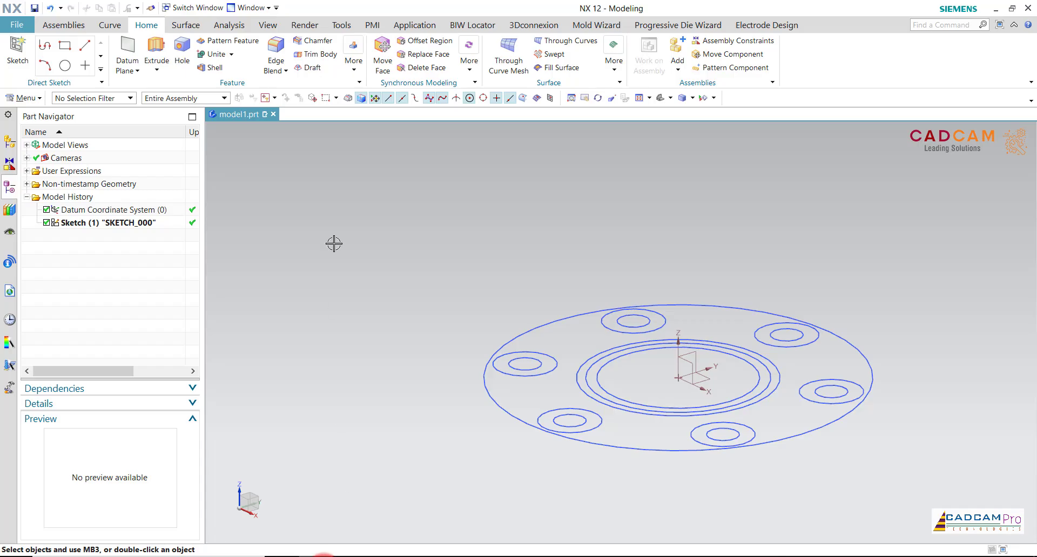
Extrude the ring region between the two central circles, using the region boundary filter
click(156, 51)
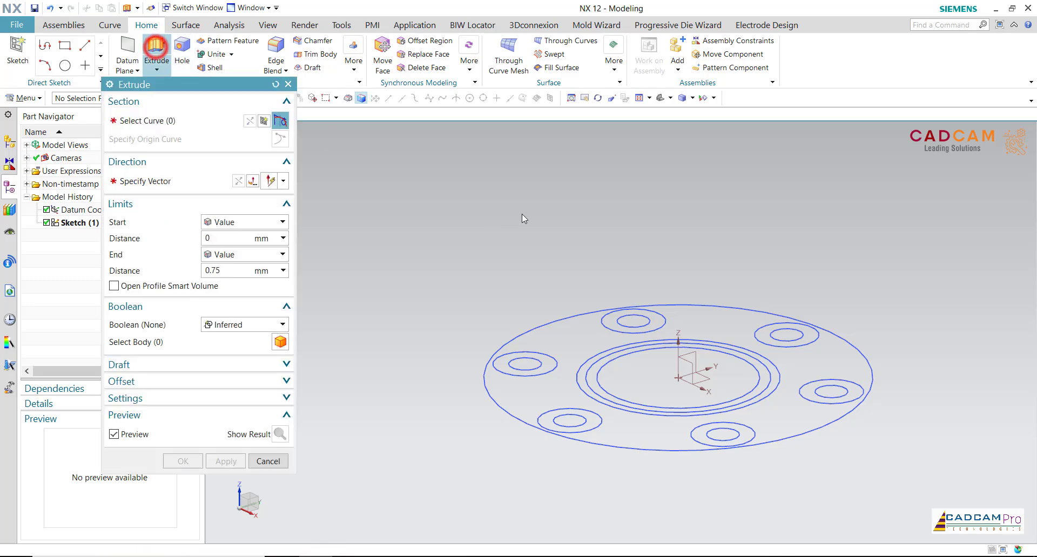
scroll(646, 384, down, 3)
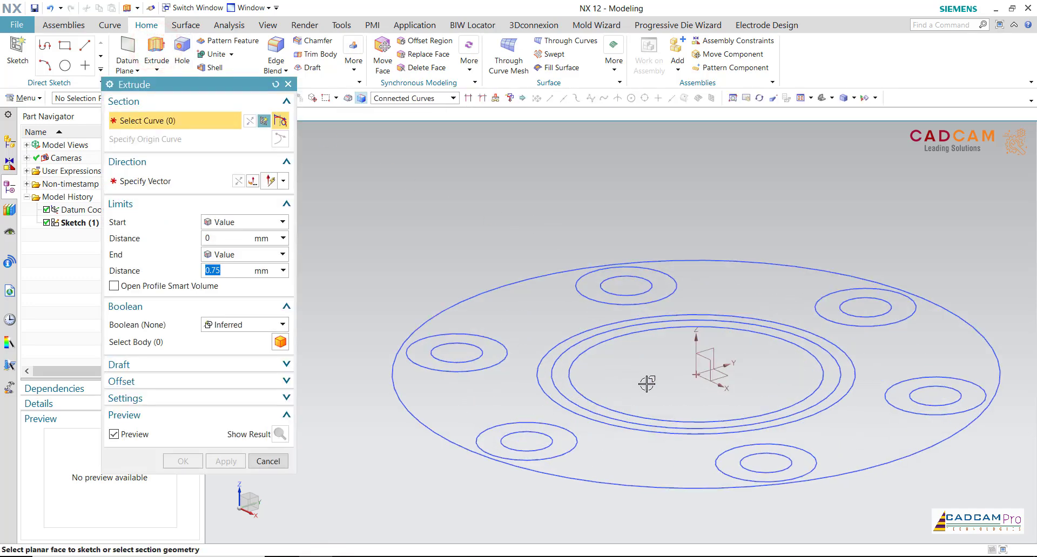
click(408, 98)
click(404, 179)
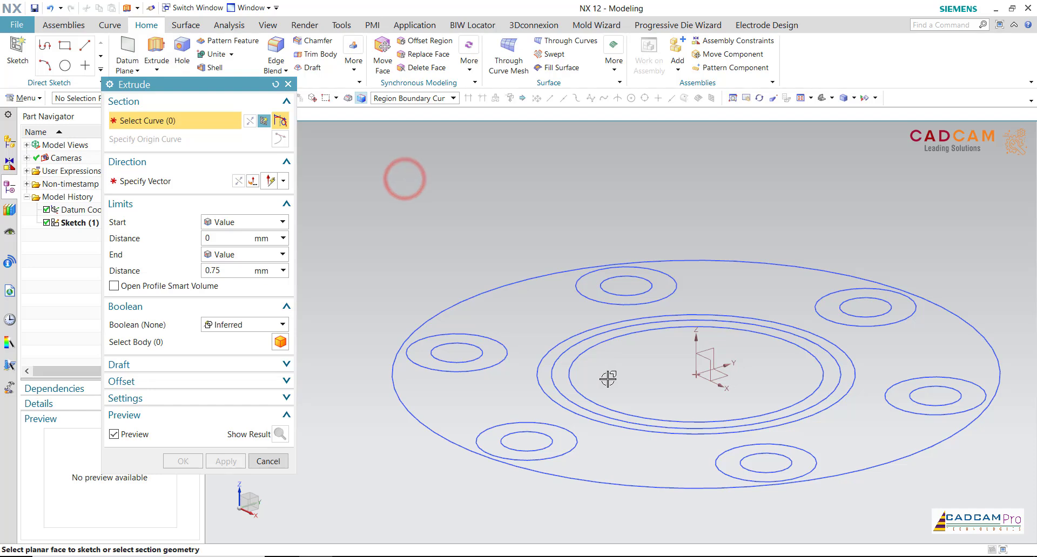
click(552, 377)
scroll(552, 377, down, 1)
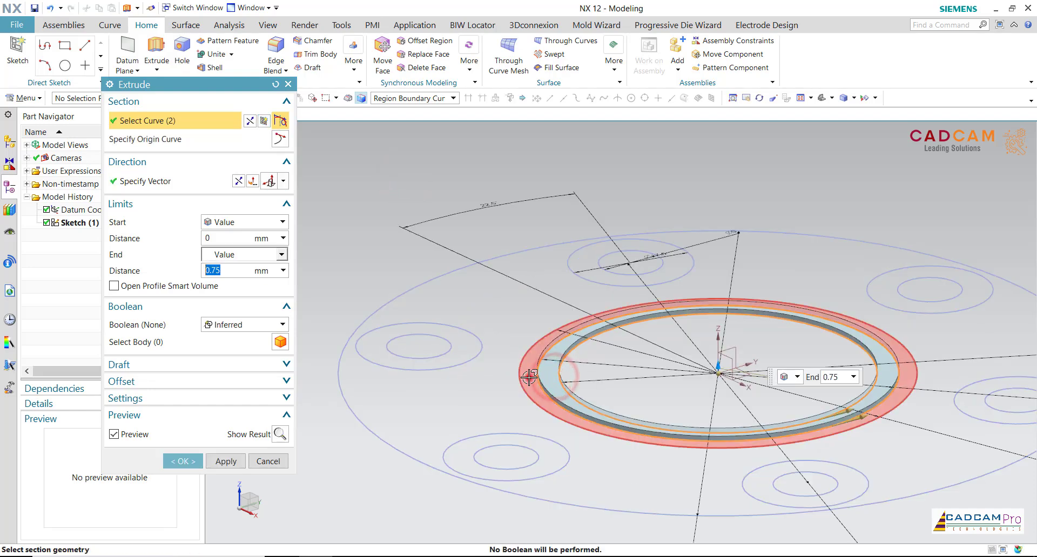
click(528, 377)
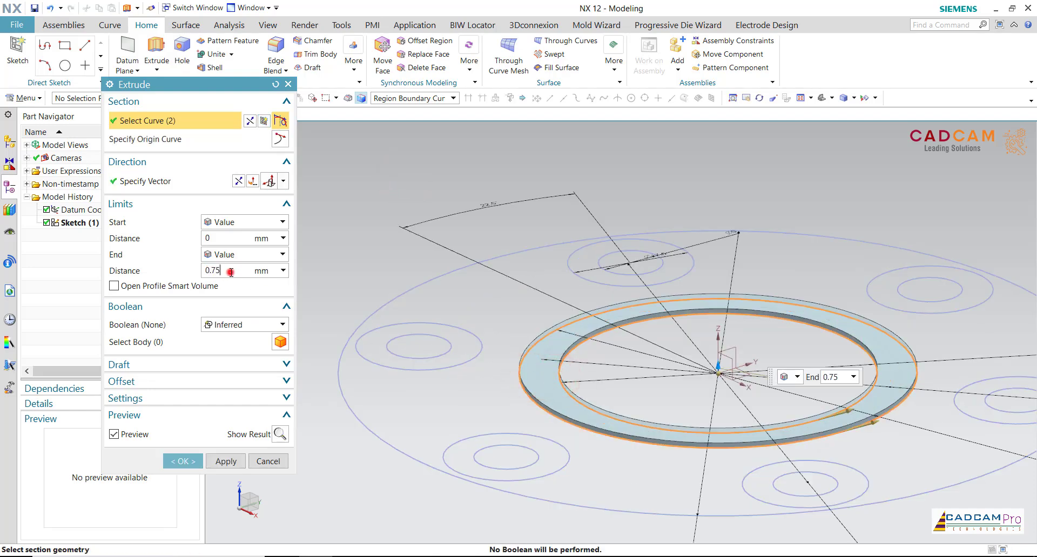
Set End 0, Boolean None and Start 82 mm, and create the tube
text(0)
click(219, 238)
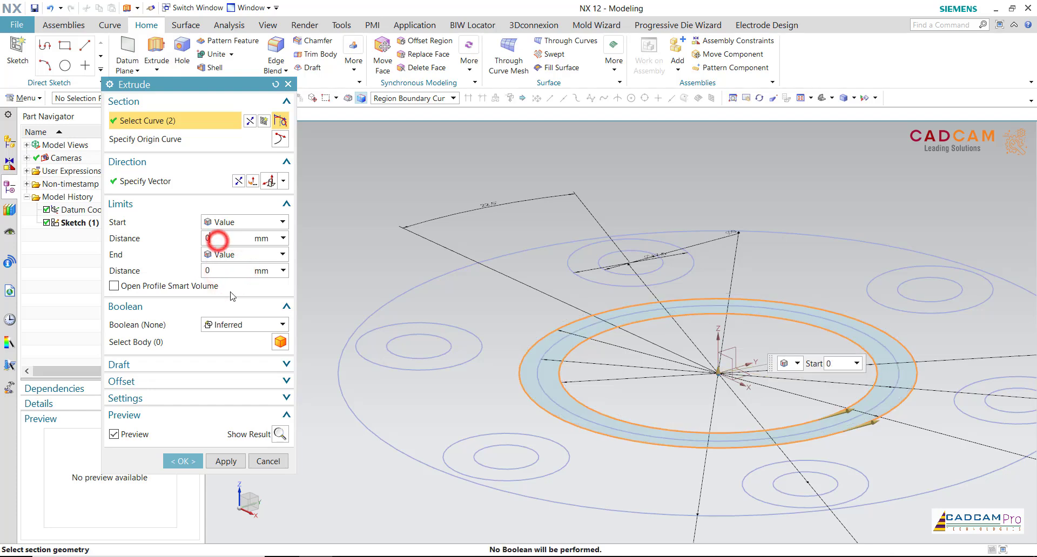
click(242, 325)
click(238, 336)
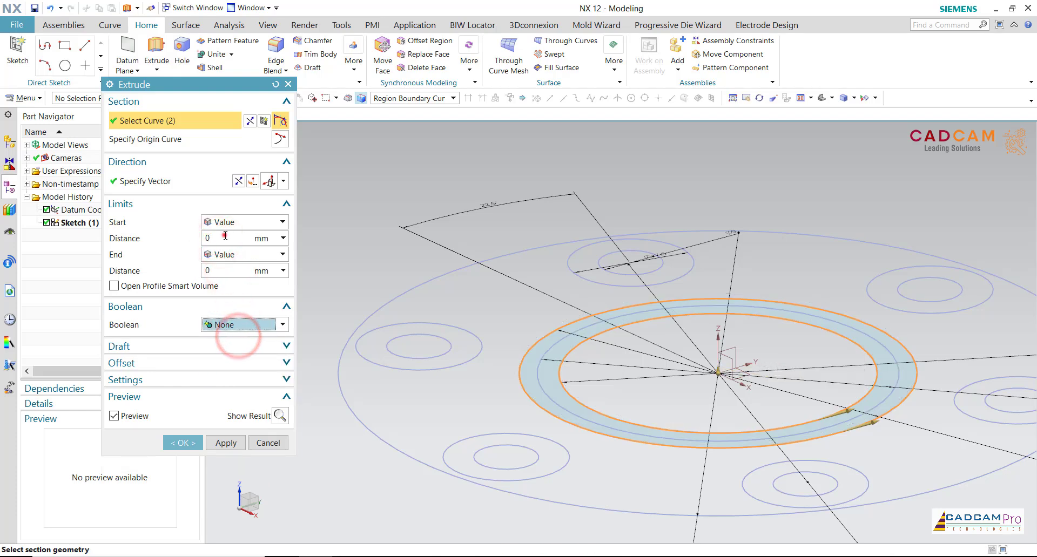
click(224, 236)
text(82)
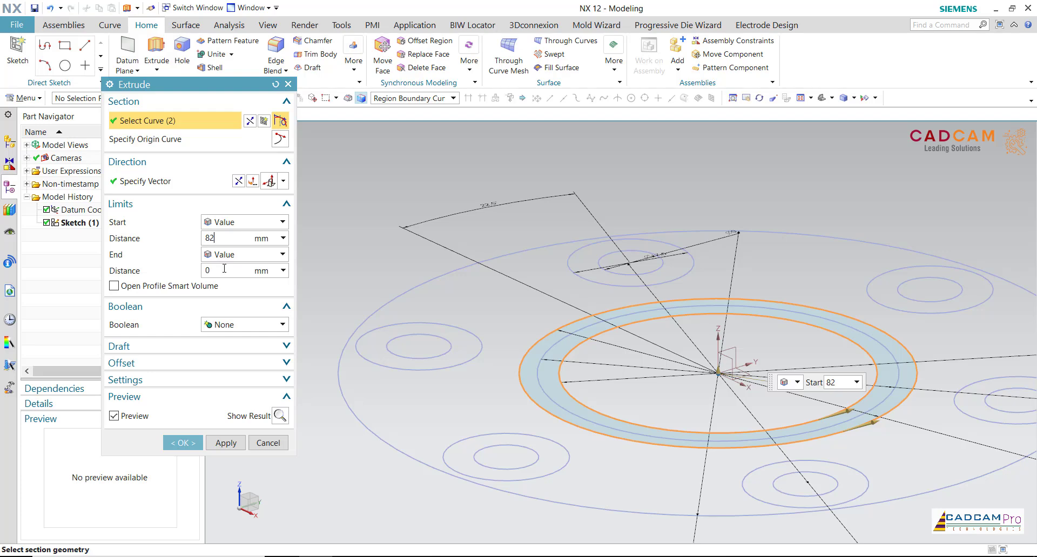
click(224, 269)
scroll(486, 393, down, 3)
scroll(497, 405, down, 2)
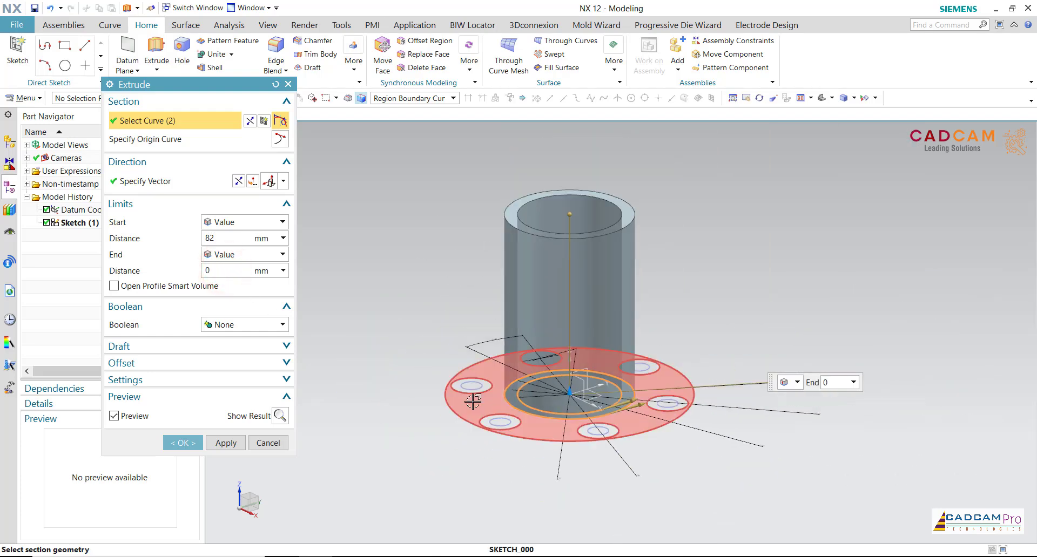
scroll(355, 359, up, 2)
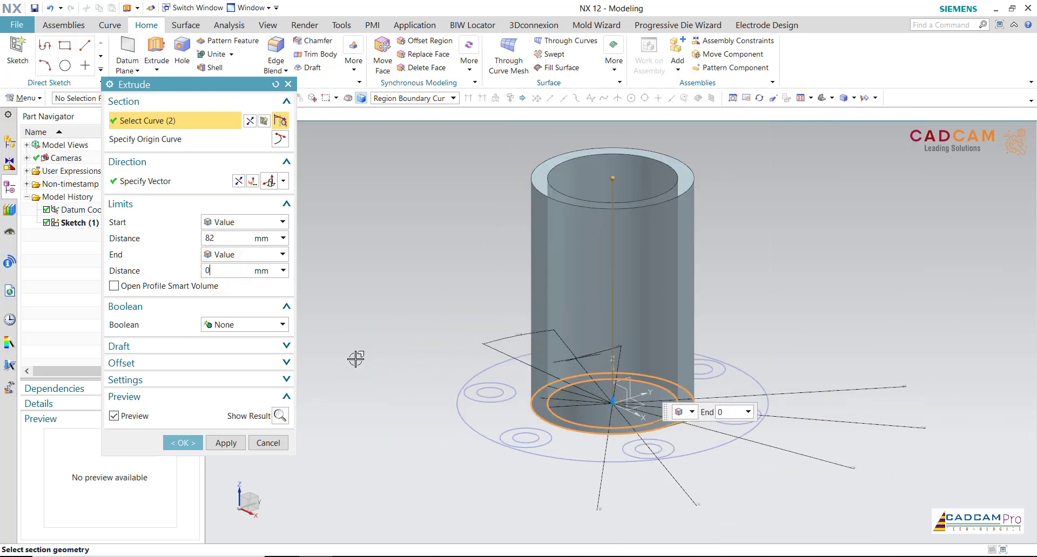
click(241, 445)
scroll(434, 424, up, 2)
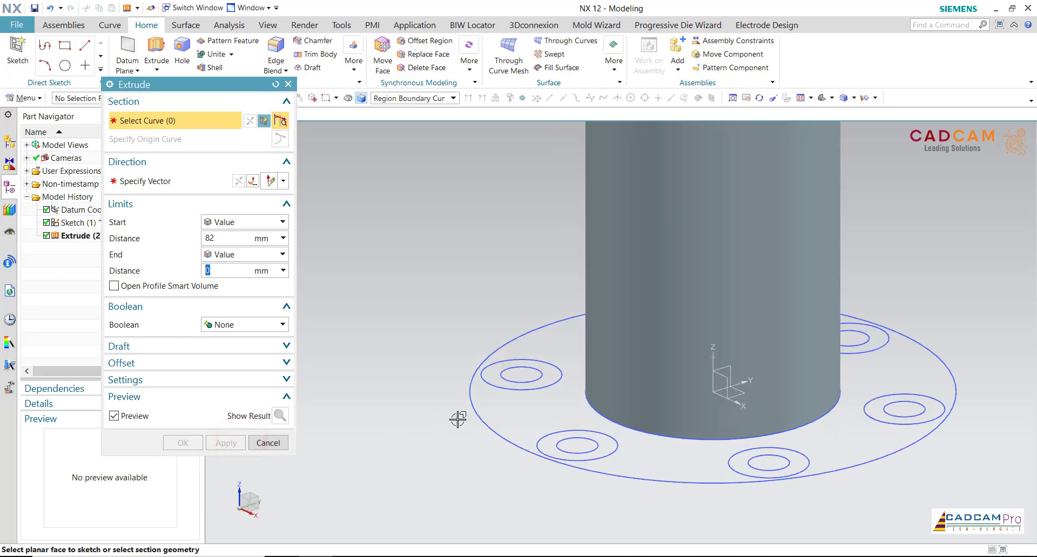
Extrude the flange sketch curves 7.5 mm to form the holed flange plate
scroll(458, 420, down, 2)
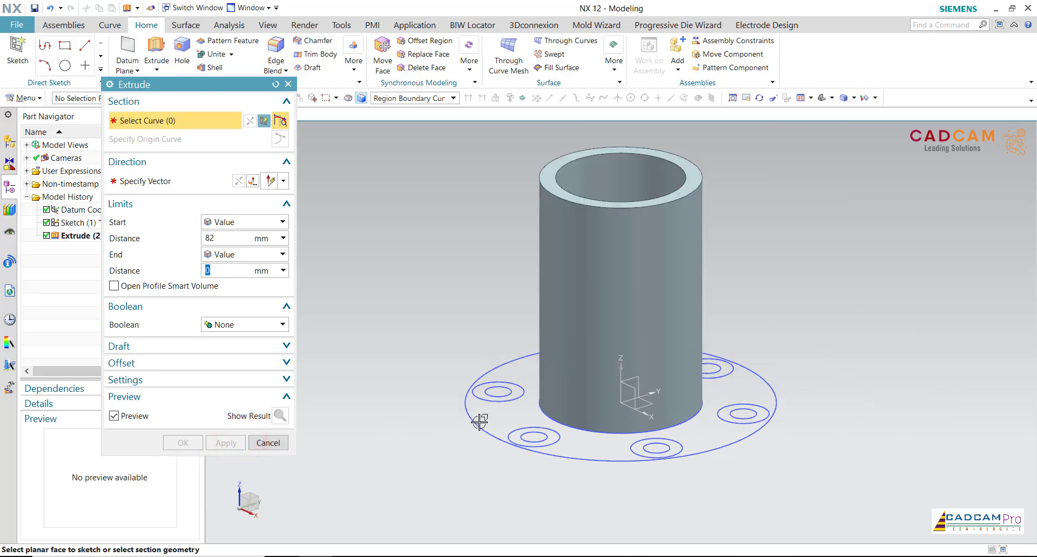
click(552, 434)
scroll(518, 433, up, 2)
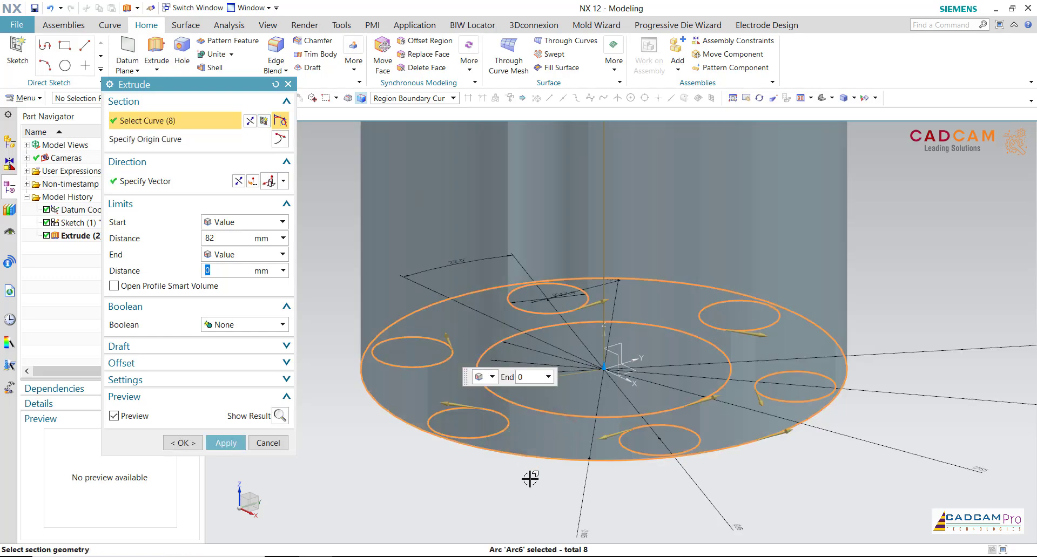
scroll(530, 478, down, 2)
mouse_move(511, 475)
middle_down()
mouse_move(511, 455)
mouse_move(463, 419)
middle_up()
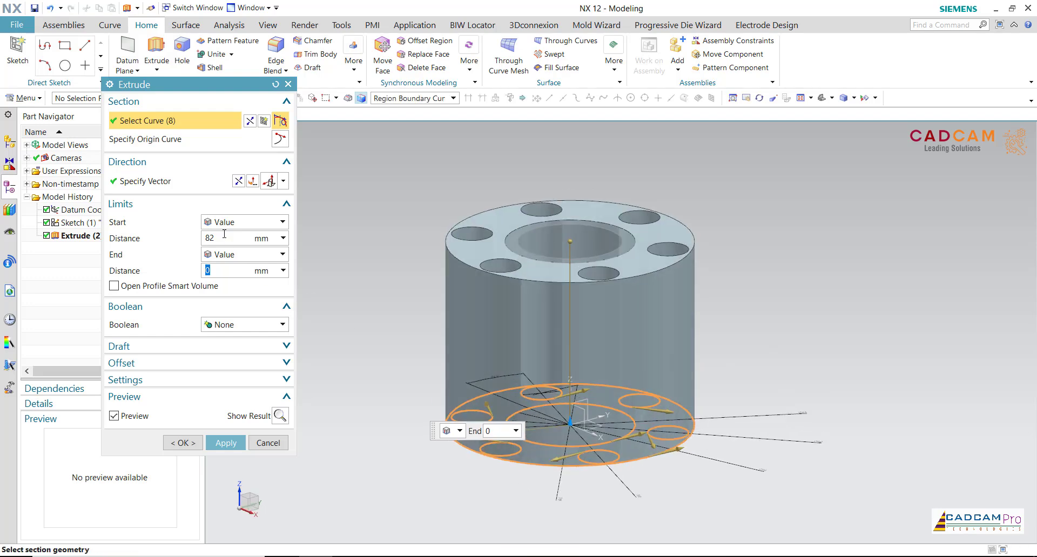
click(223, 234)
text(7.5)
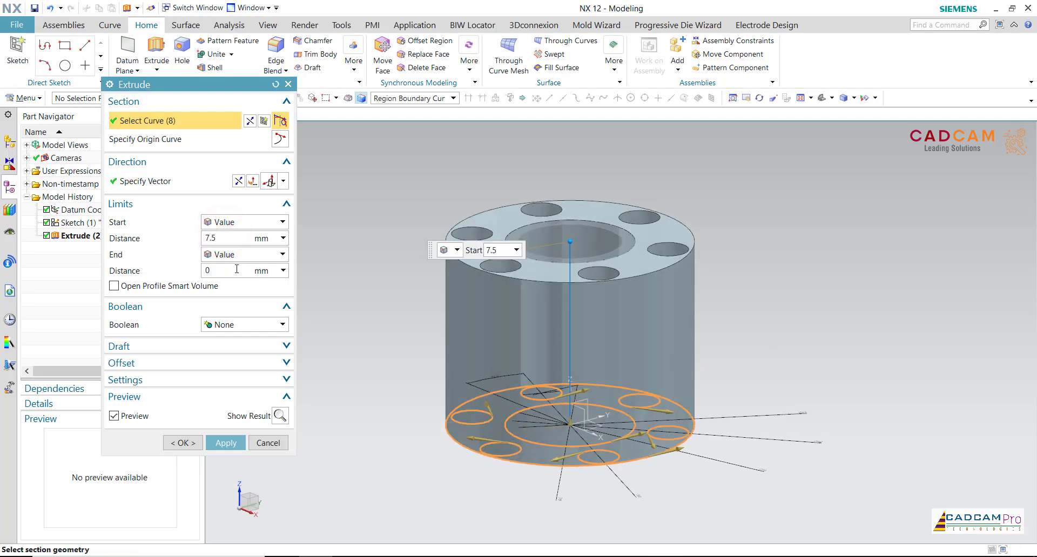
click(237, 269)
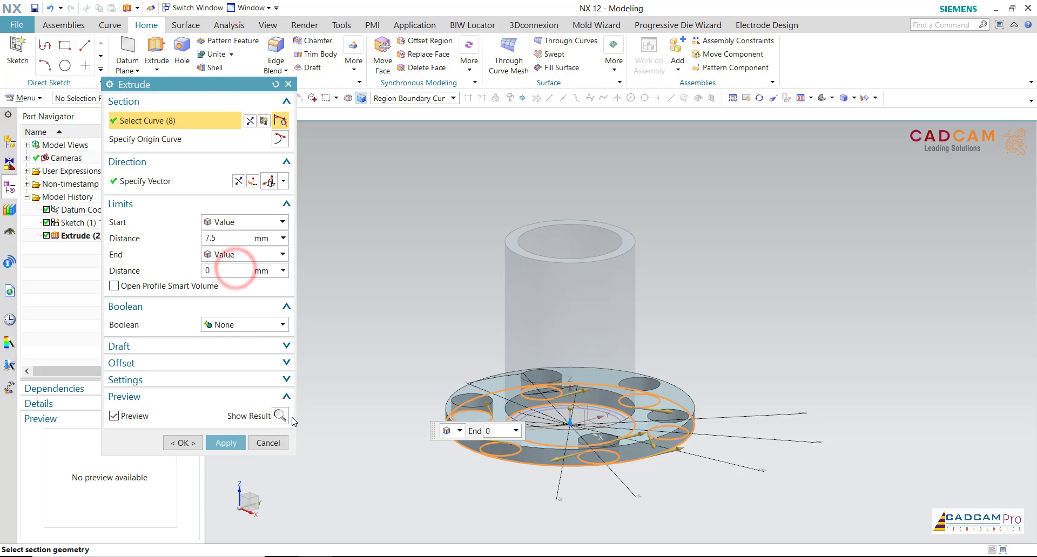
click(239, 443)
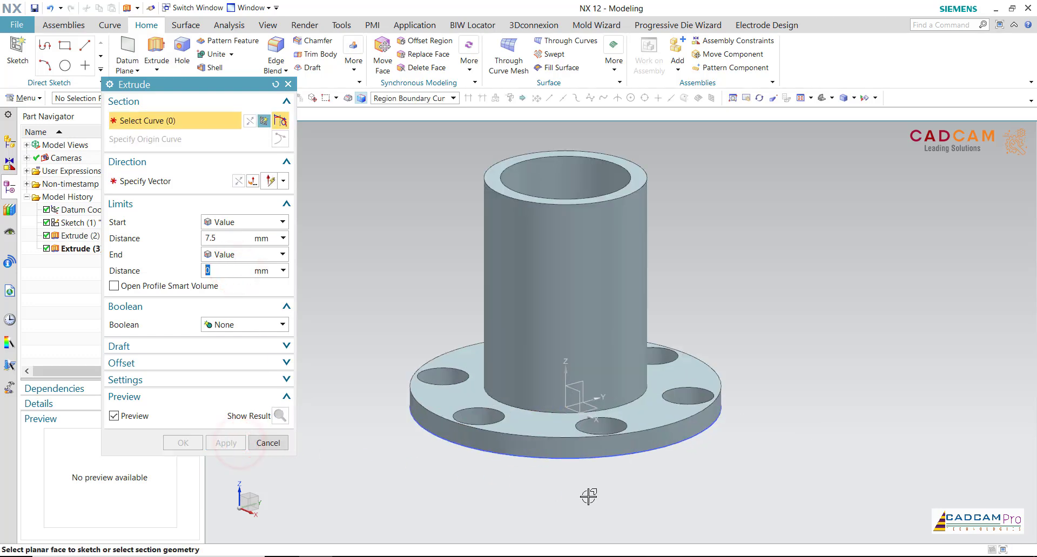
Select the six bolt-hole rings and set the extrude start distance to 8.5 mm
middle_drag(573, 492, 569, 414)
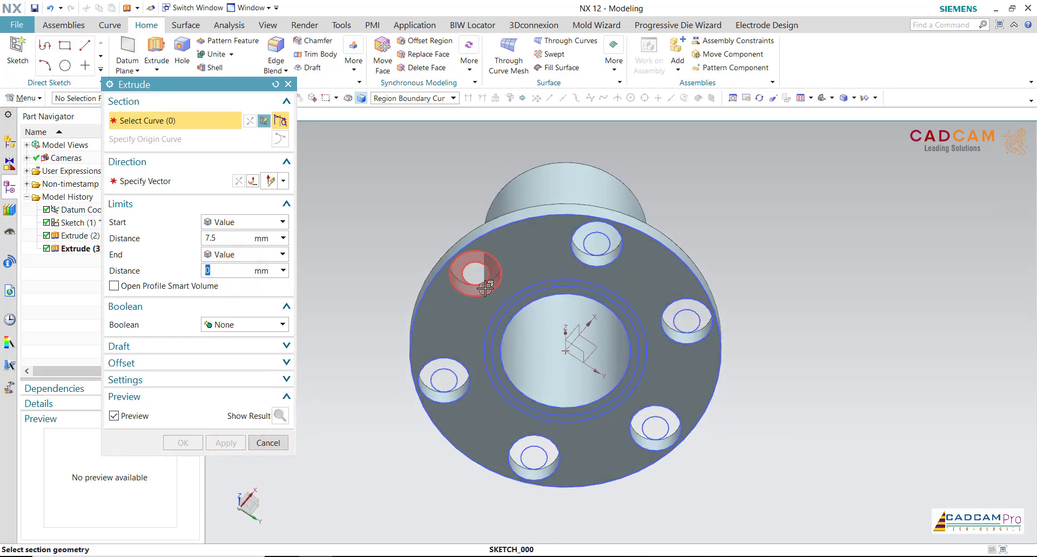
click(475, 275)
click(461, 380)
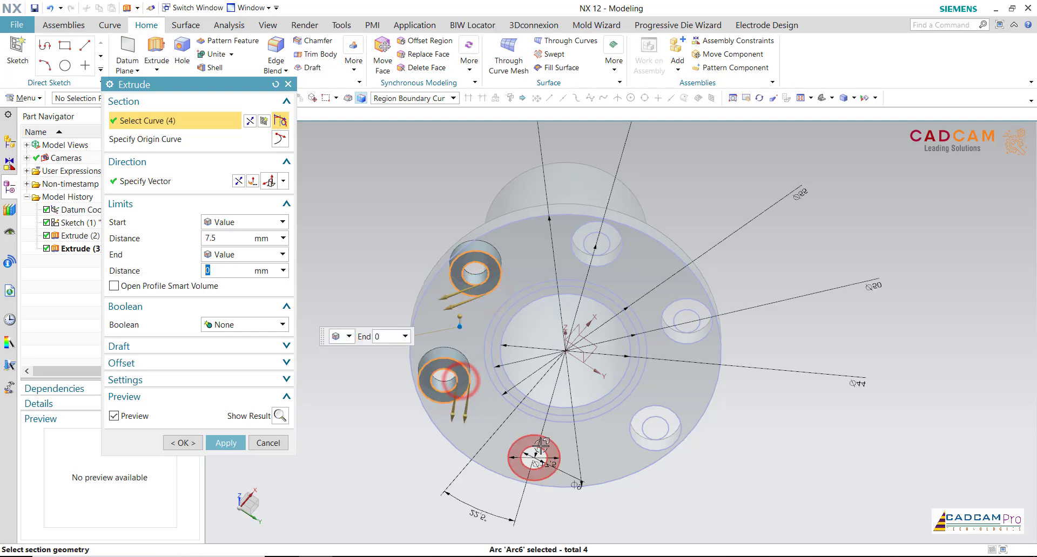
click(540, 445)
click(669, 424)
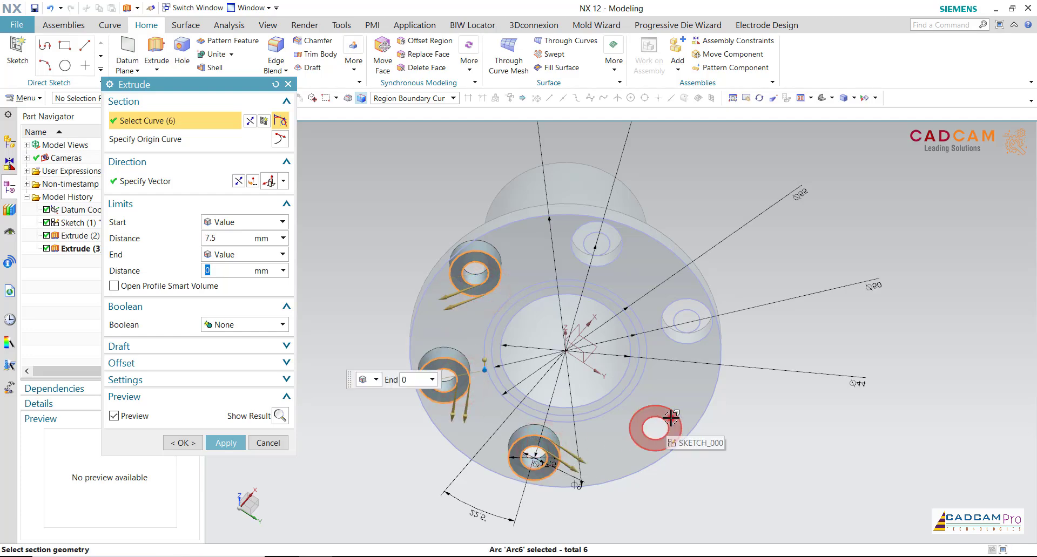
click(687, 340)
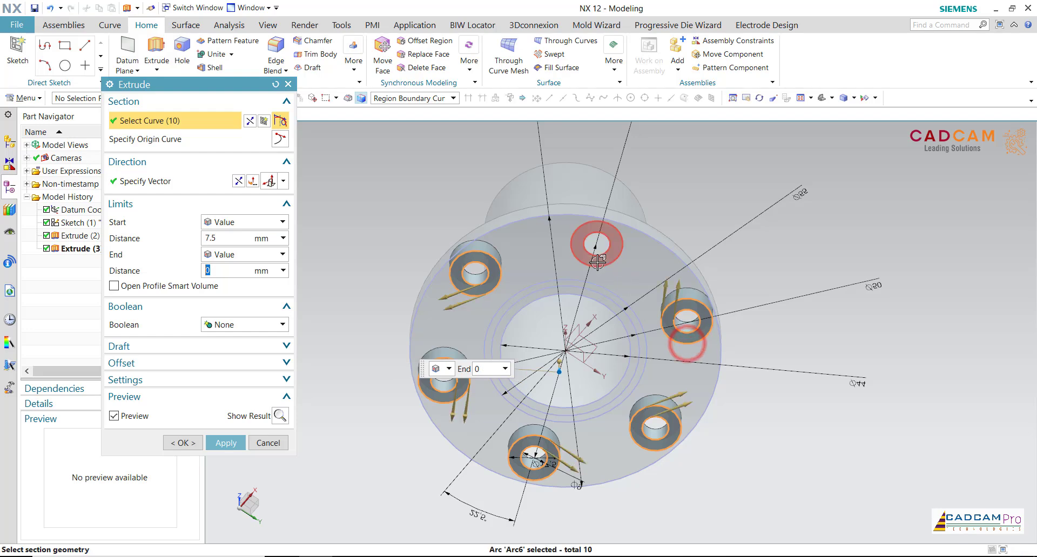
click(598, 261)
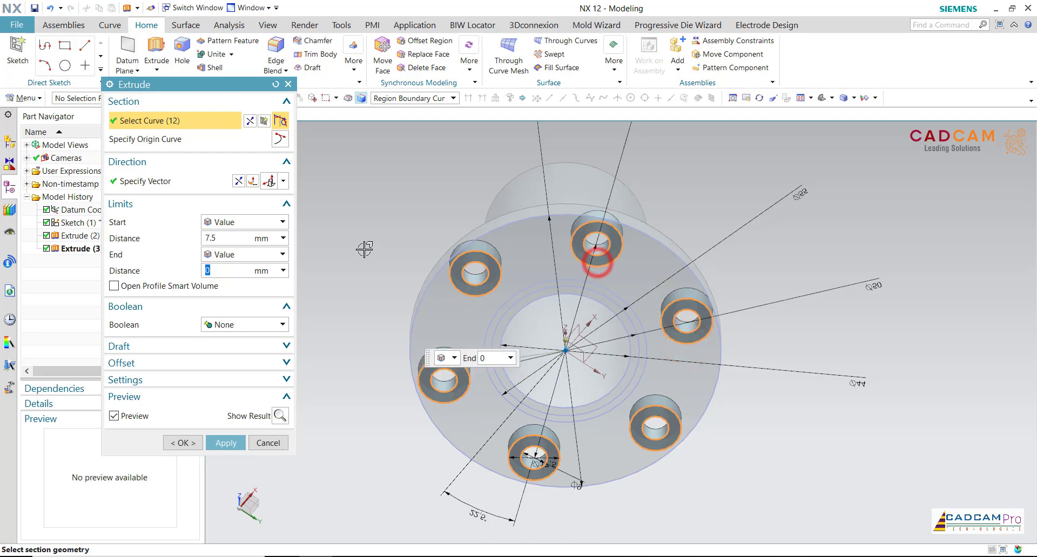
click(219, 239)
text(8.5)
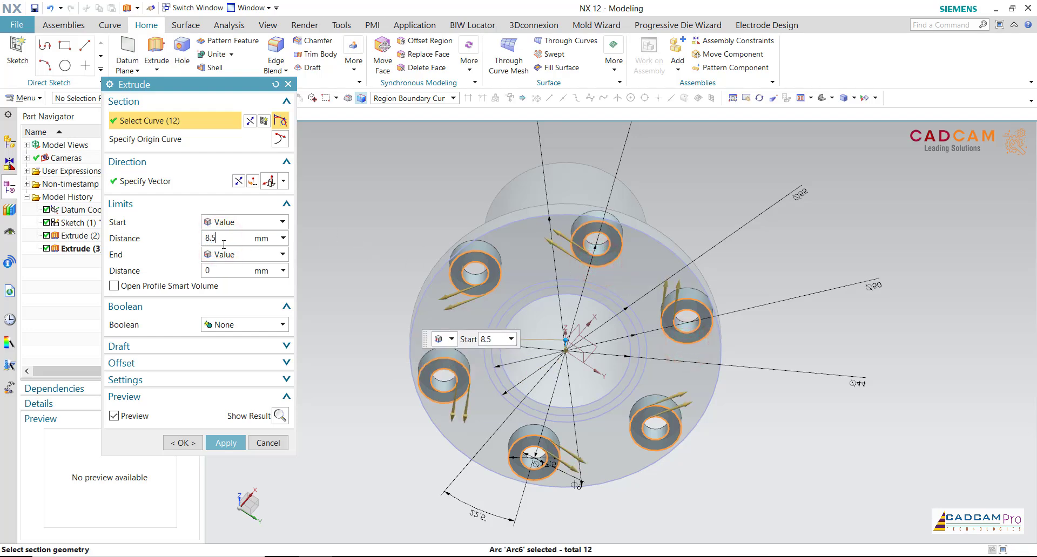
click(222, 272)
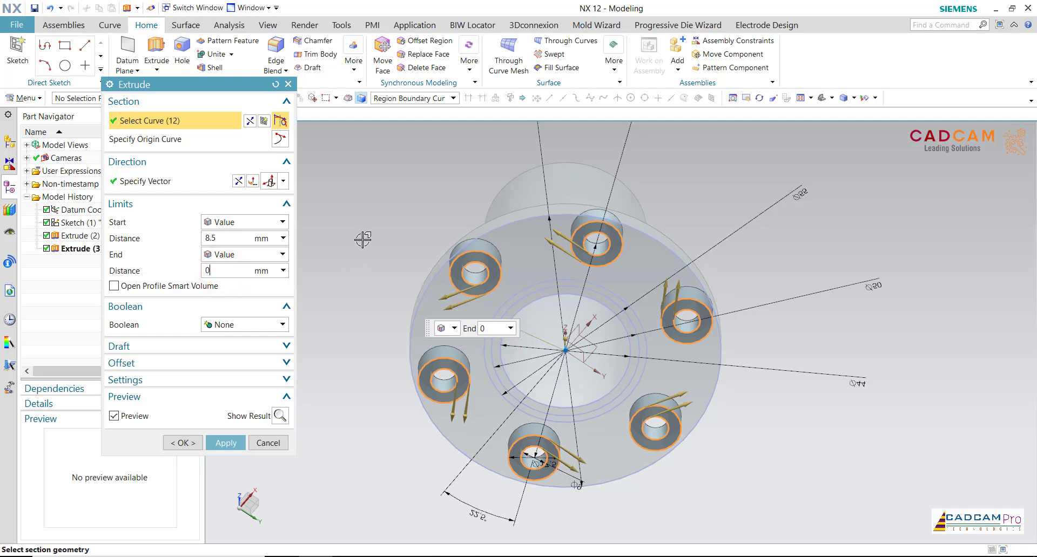
Unite the ring extrusion with the flange body and apply it
mouse_move(363, 239)
middle_down()
mouse_move(435, 281)
mouse_move(440, 296)
mouse_move(263, 333)
middle_up()
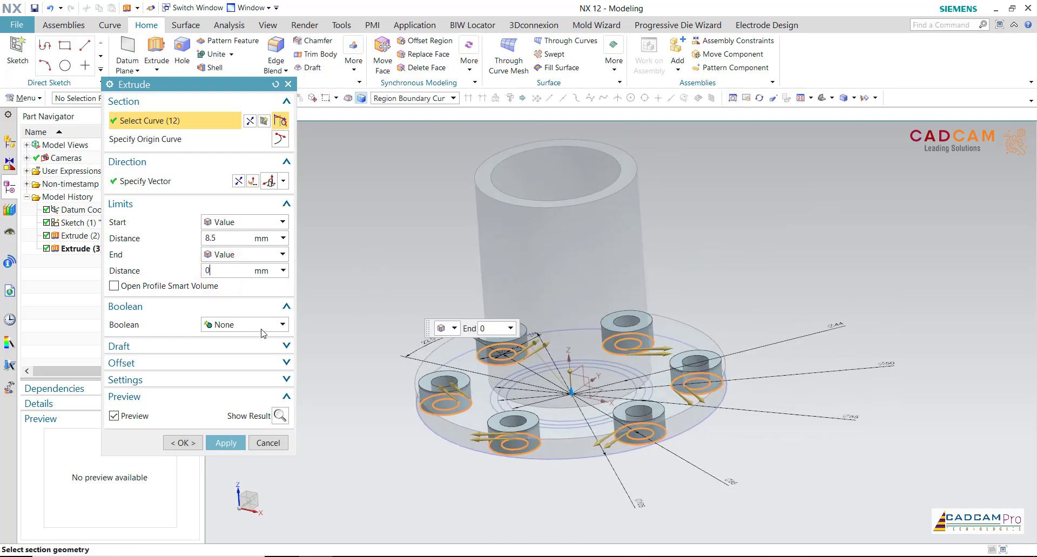
click(250, 324)
click(249, 348)
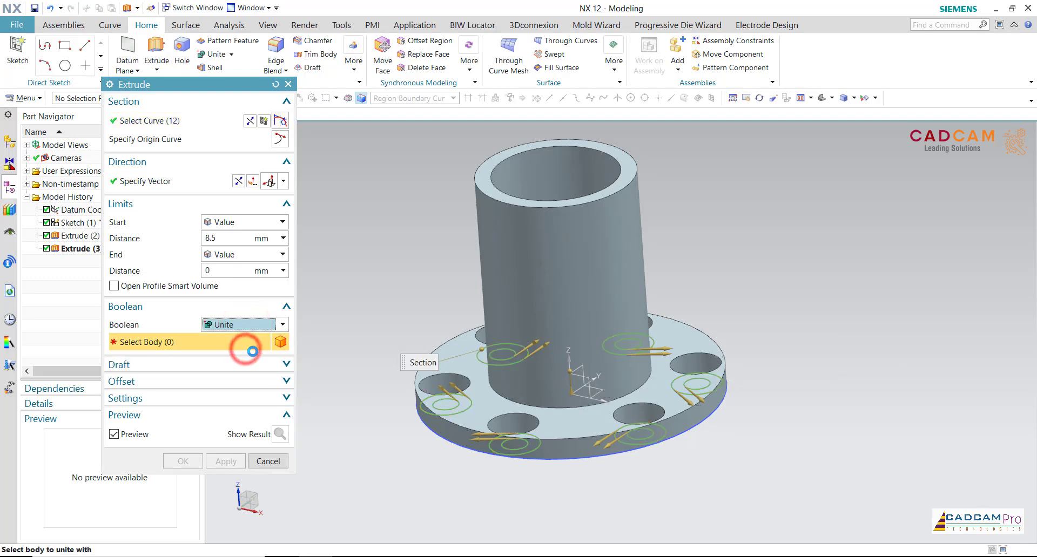
click(460, 409)
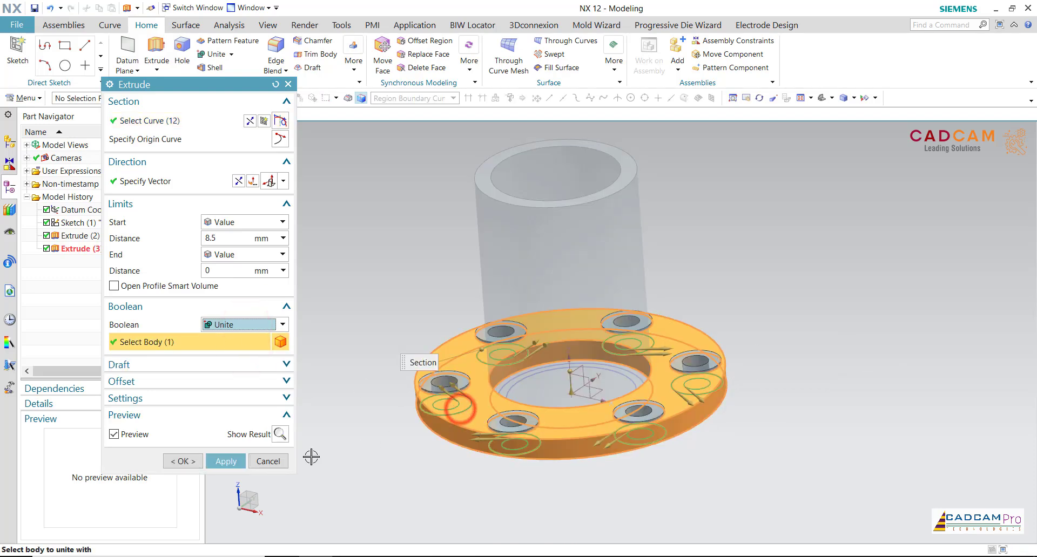
click(248, 464)
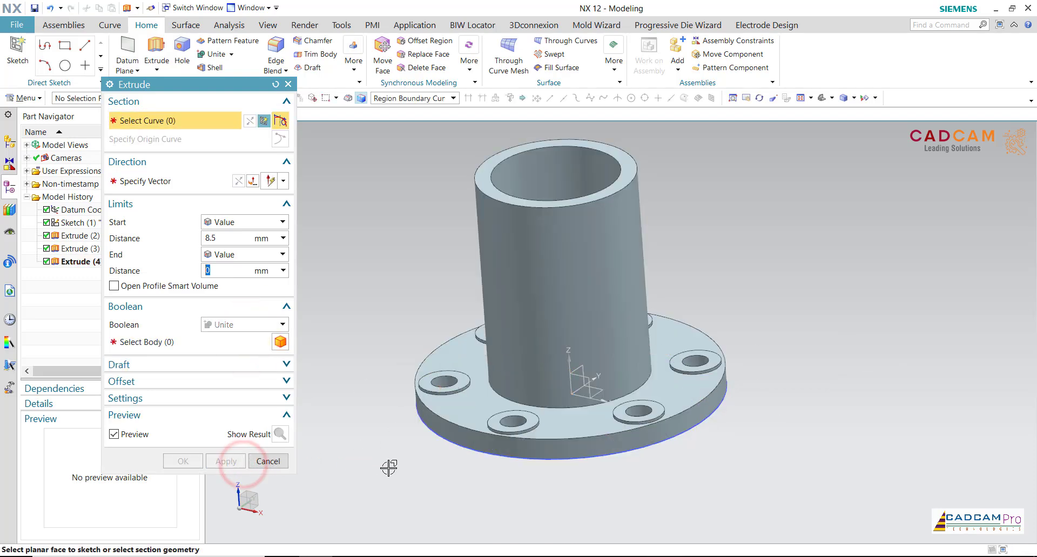
Select the inner ring edges on the flange and set Boolean to Subtract from the tube
mouse_move(388, 470)
middle_down()
mouse_move(370, 398)
mouse_move(377, 325)
middle_up()
scroll(398, 301, down, 3)
scroll(360, 290, up, 2)
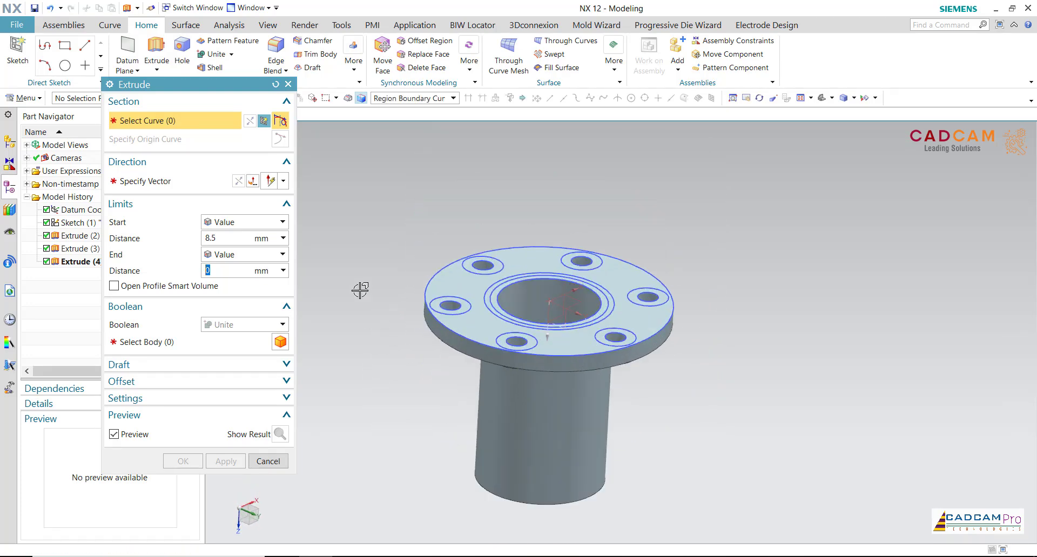
scroll(505, 289, up, 2)
scroll(504, 287, up, 1)
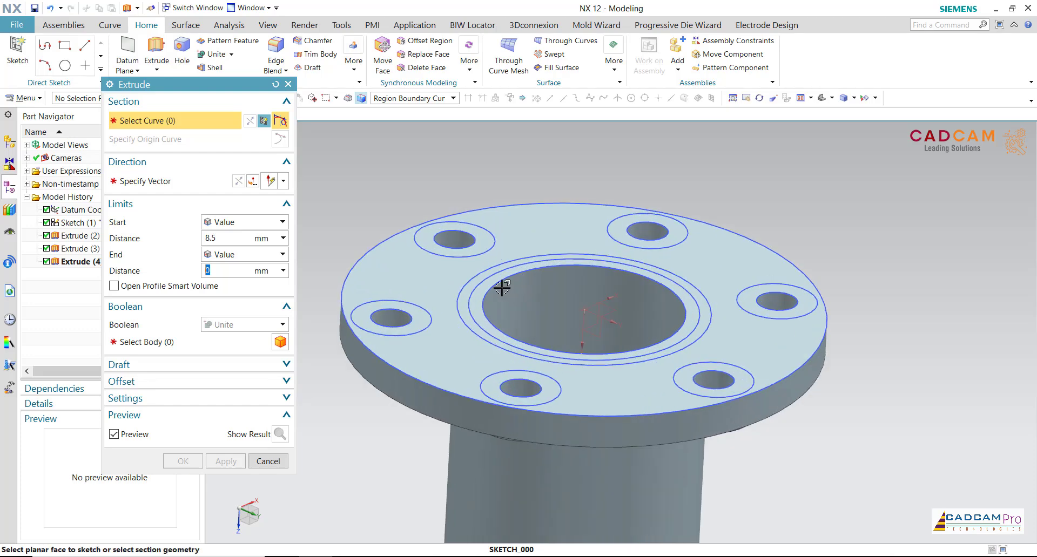
click(479, 285)
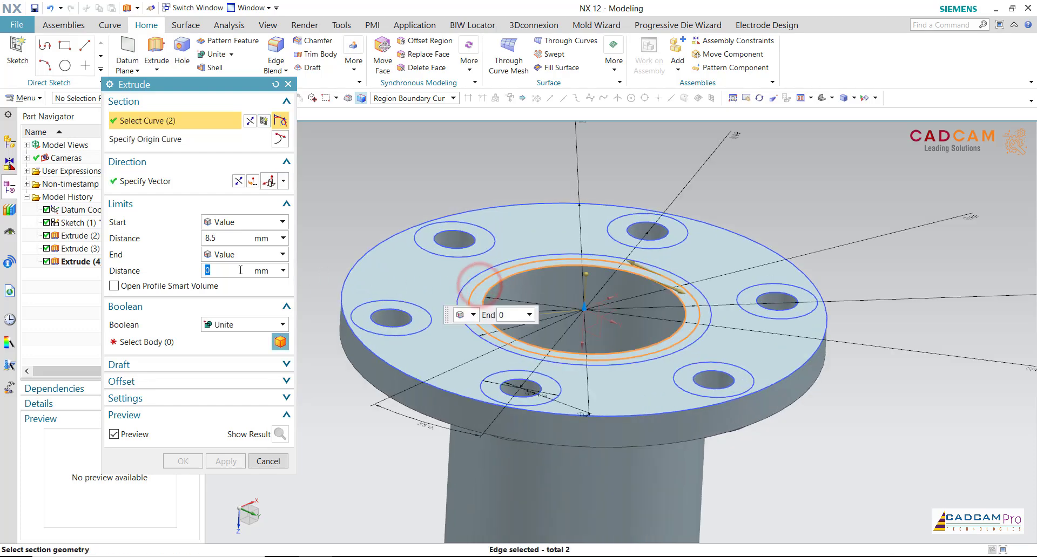
click(220, 320)
click(226, 357)
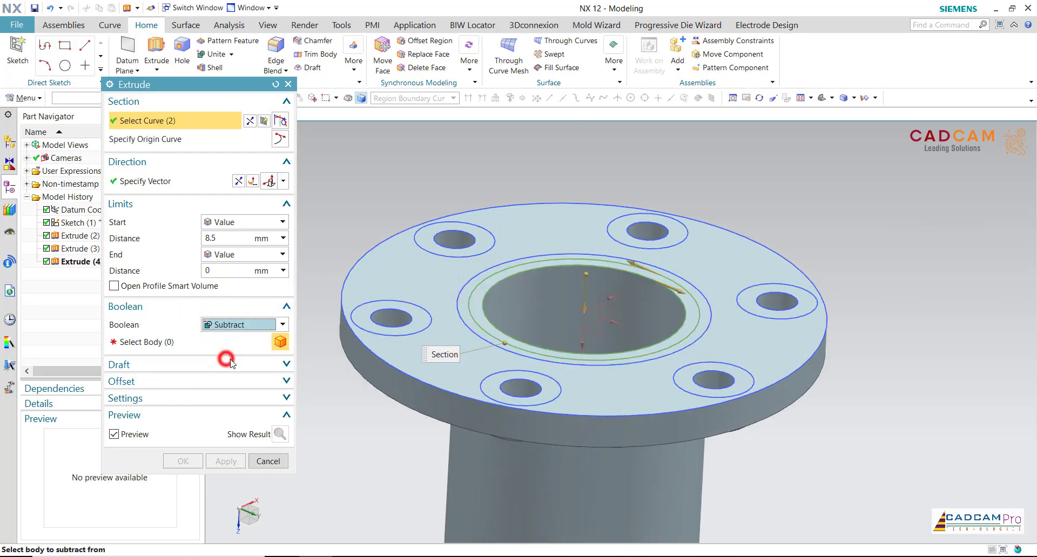
click(466, 316)
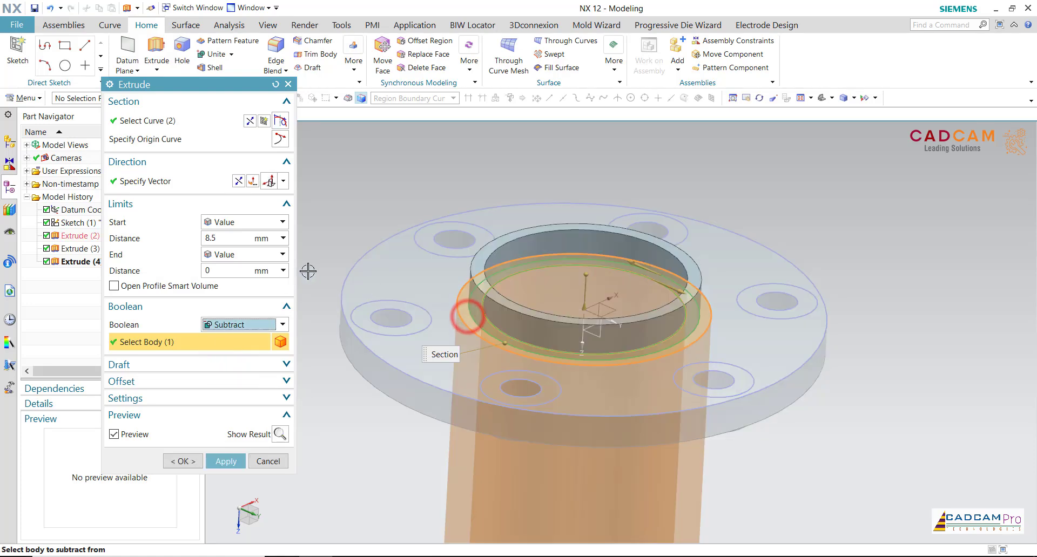
Reverse the 3 mm cut into the flange and confirm the recess
double_click(229, 238)
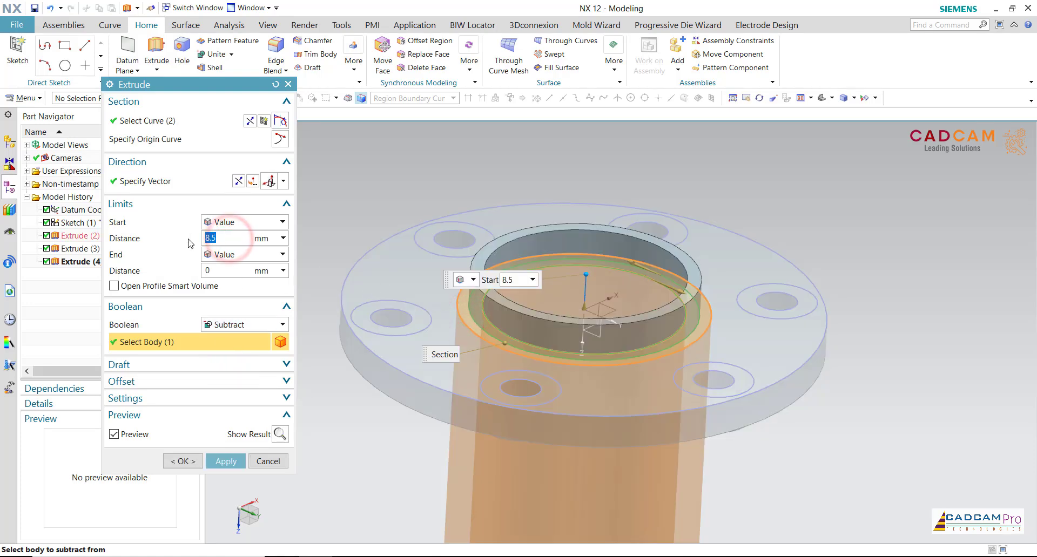
text(3)
click(238, 181)
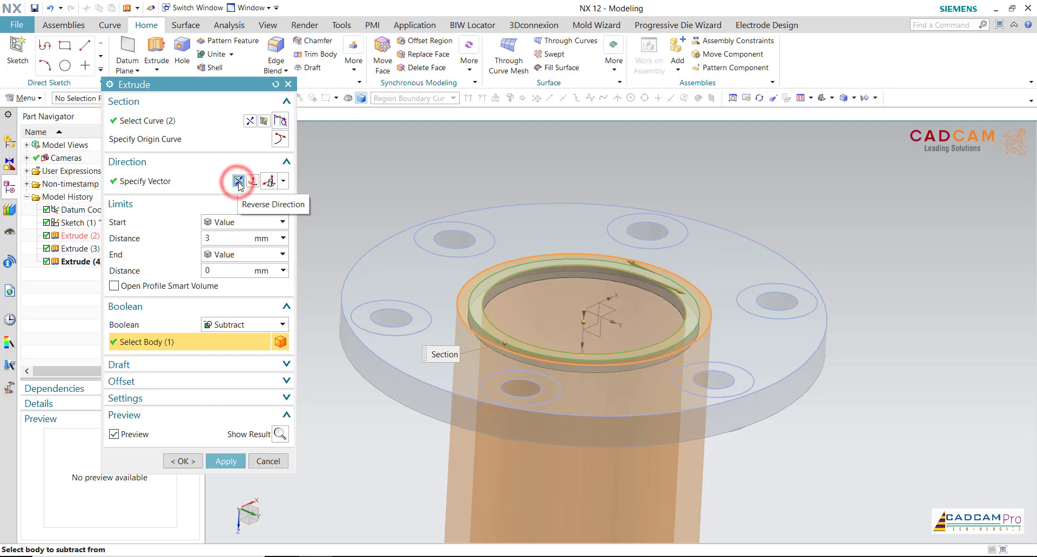
middle_drag(391, 241, 384, 224)
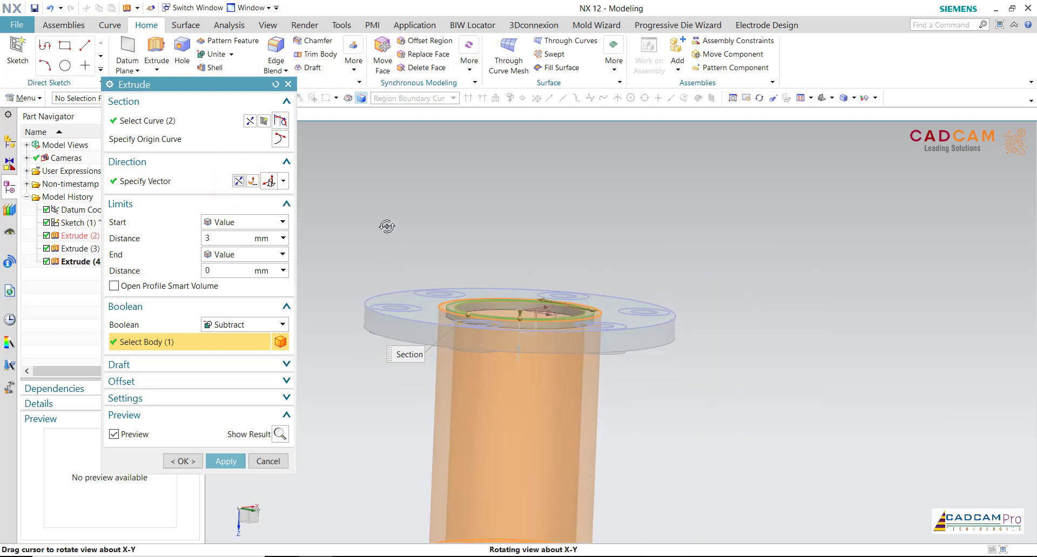
click(183, 461)
mouse_move(356, 261)
middle_down()
mouse_move(387, 252)
mouse_move(403, 340)
middle_up()
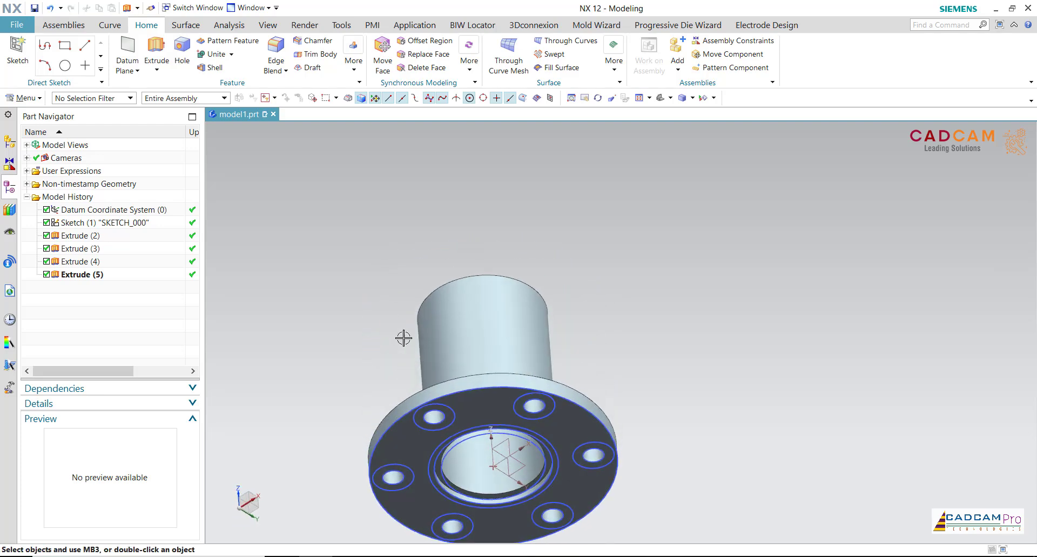
Hide the section sketch SKETCH_000
click(463, 439)
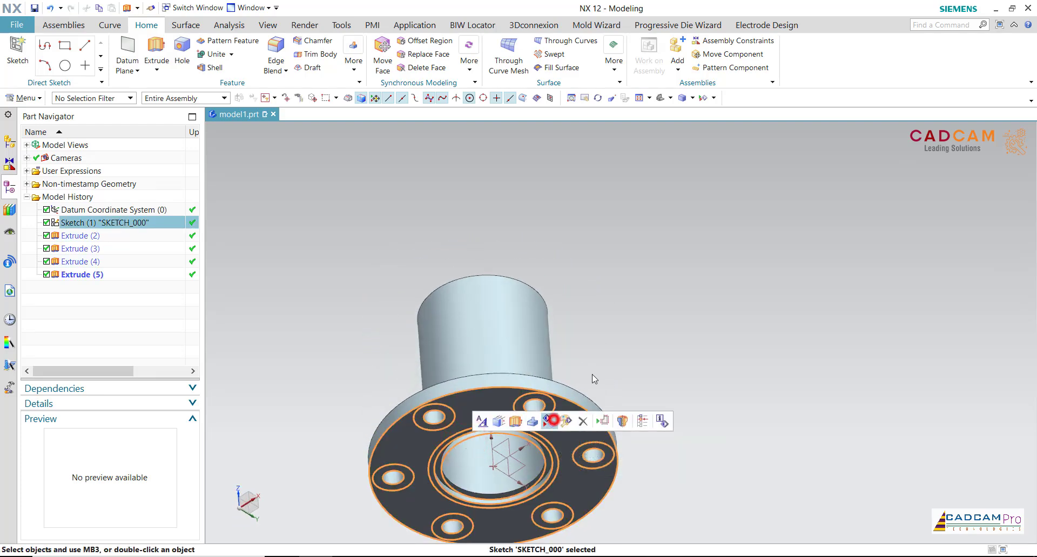
click(553, 421)
mouse_move(572, 400)
shift+middle_down()
mouse_move(789, 273)
mouse_move(778, 284)
mouse_move(792, 347)
shift+middle_up()
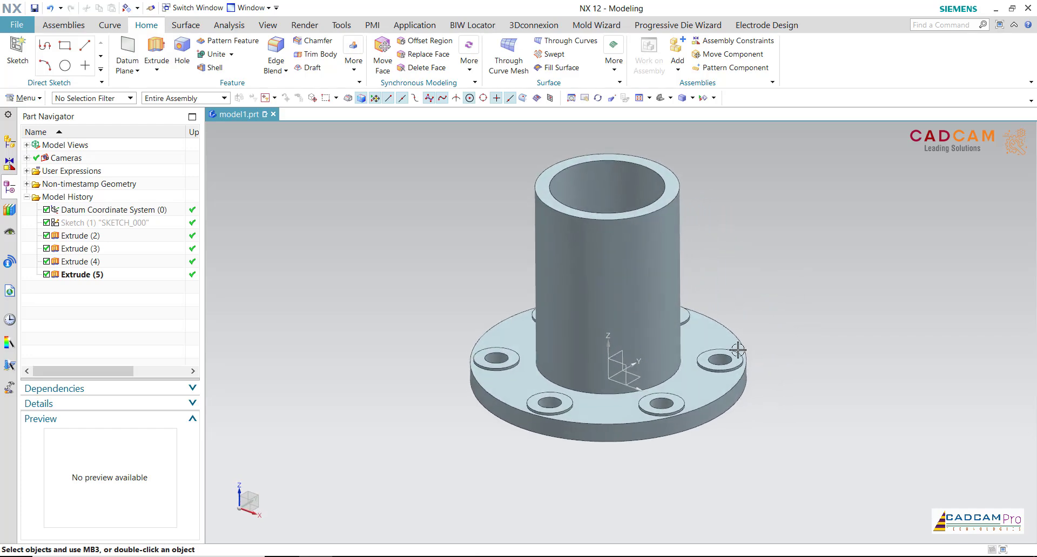
Edit Extrude (3) so the flange unites with the tube body
right_click(87, 248)
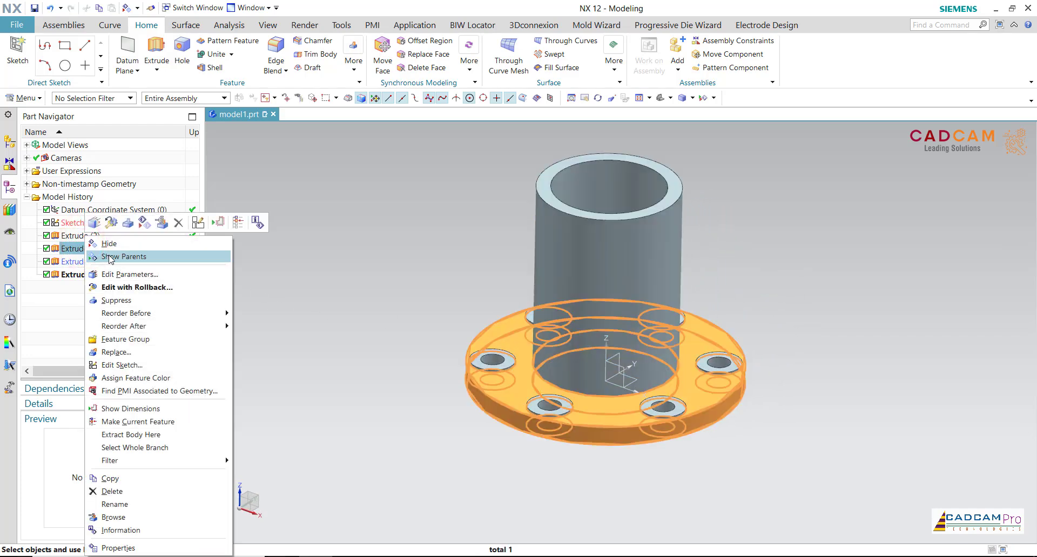
click(118, 274)
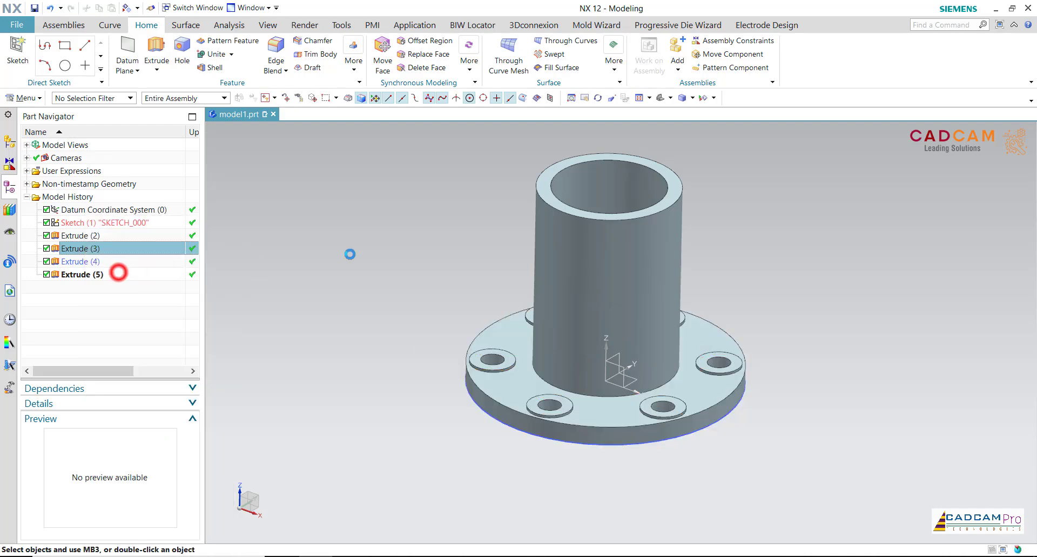
click(222, 325)
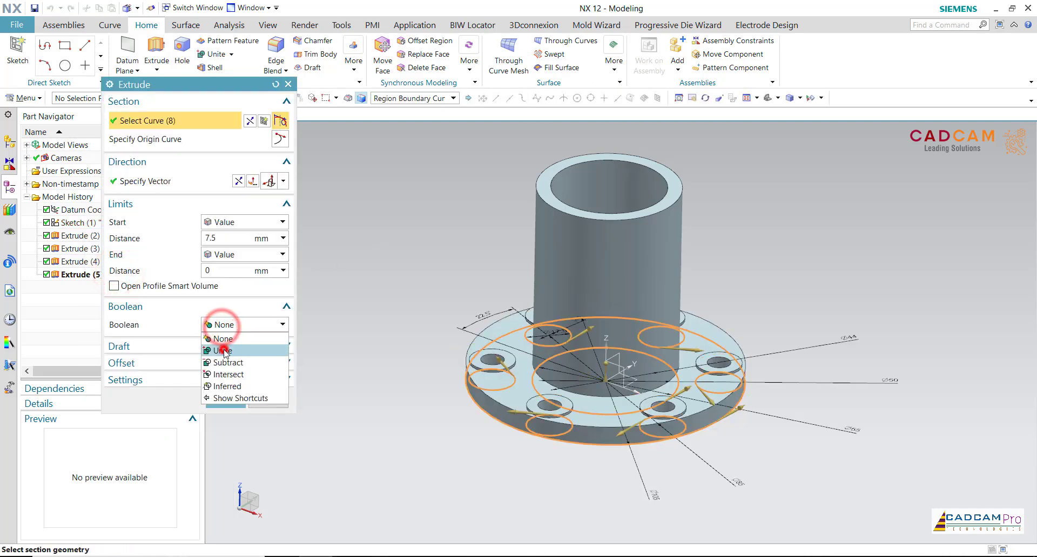
click(225, 351)
click(594, 290)
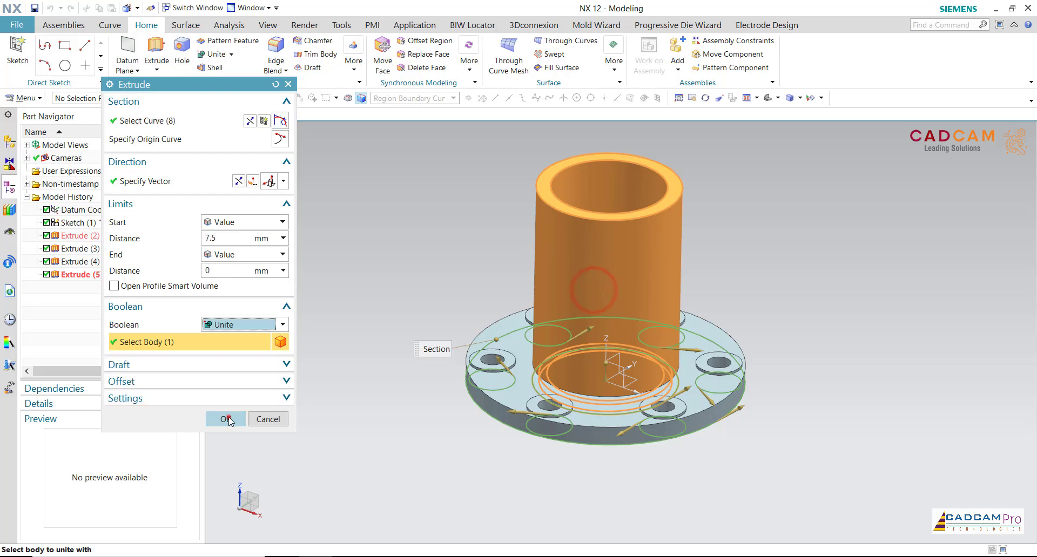
click(226, 419)
mouse_move(356, 301)
middle_down()
mouse_move(386, 234)
mouse_move(386, 298)
middle_up()
scroll(389, 351, up, 1)
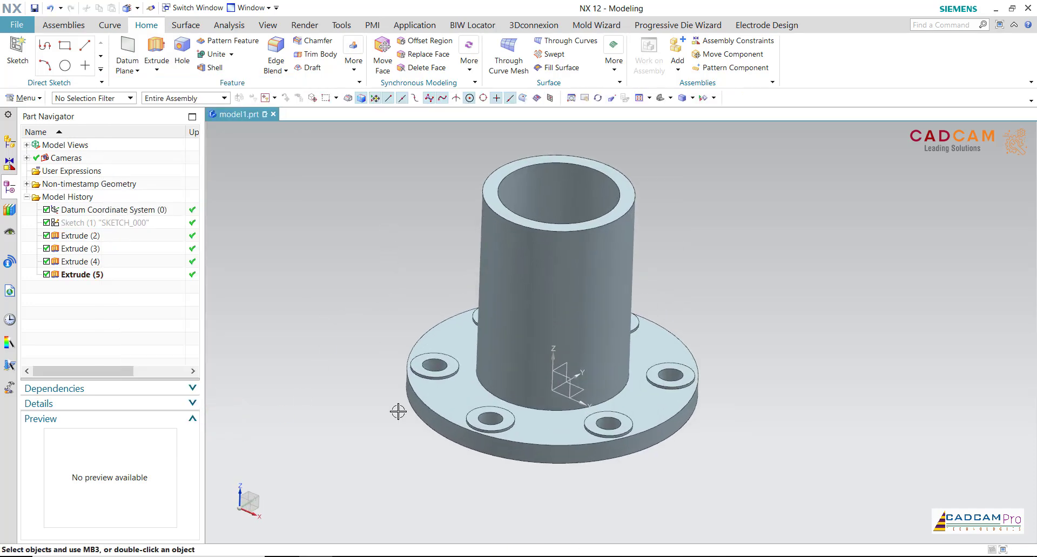
Switch to PowerPoint to view the dimensioned reference drawing on slide 53
click(348, 556)
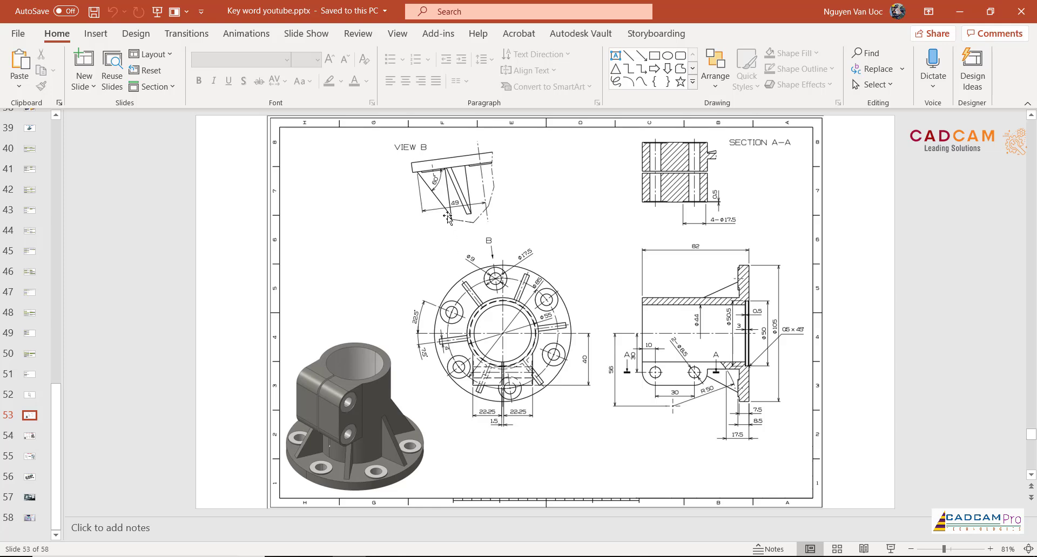
Return to NX, inspect the flange from the Top view, then restore the trimetric view
click(316, 556)
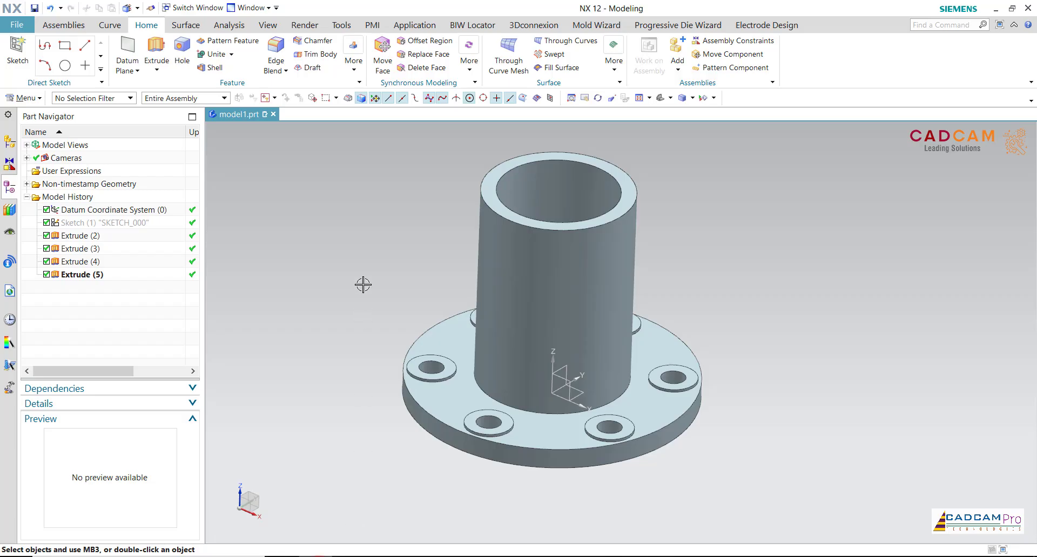
mouse_move(372, 274)
middle_down()
mouse_move(371, 257)
mouse_move(660, 151)
middle_up()
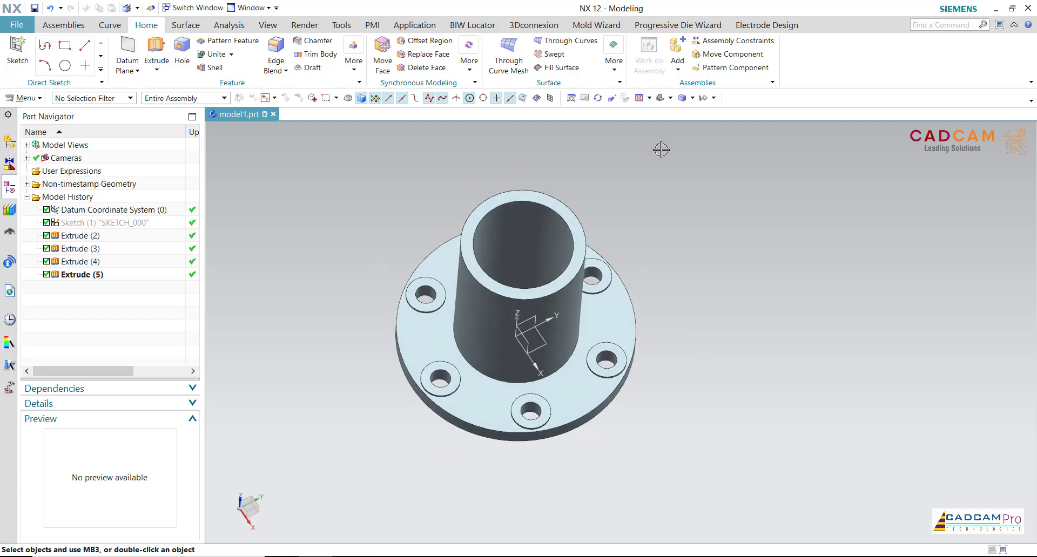
click(669, 100)
click(675, 112)
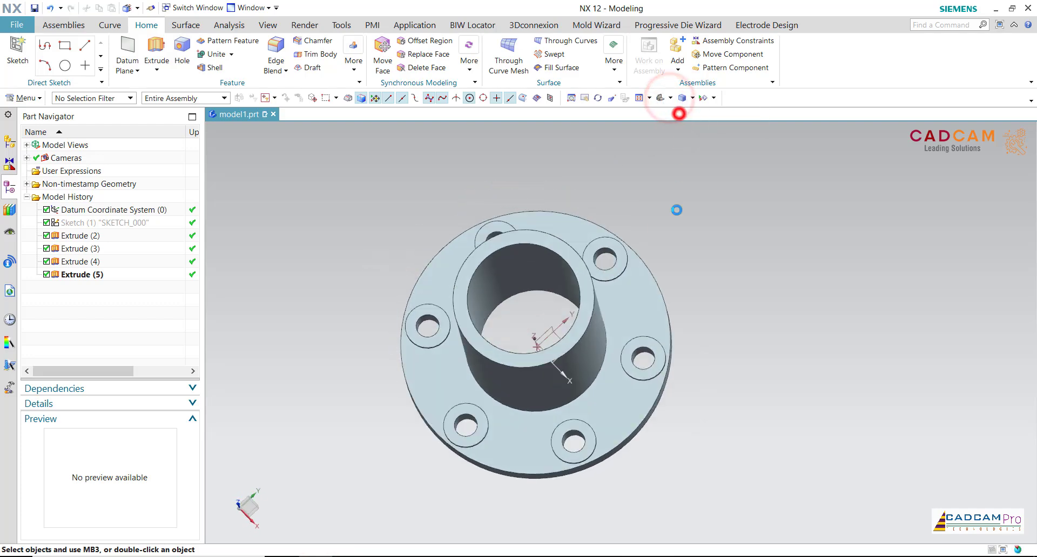
scroll(920, 332, down, 1)
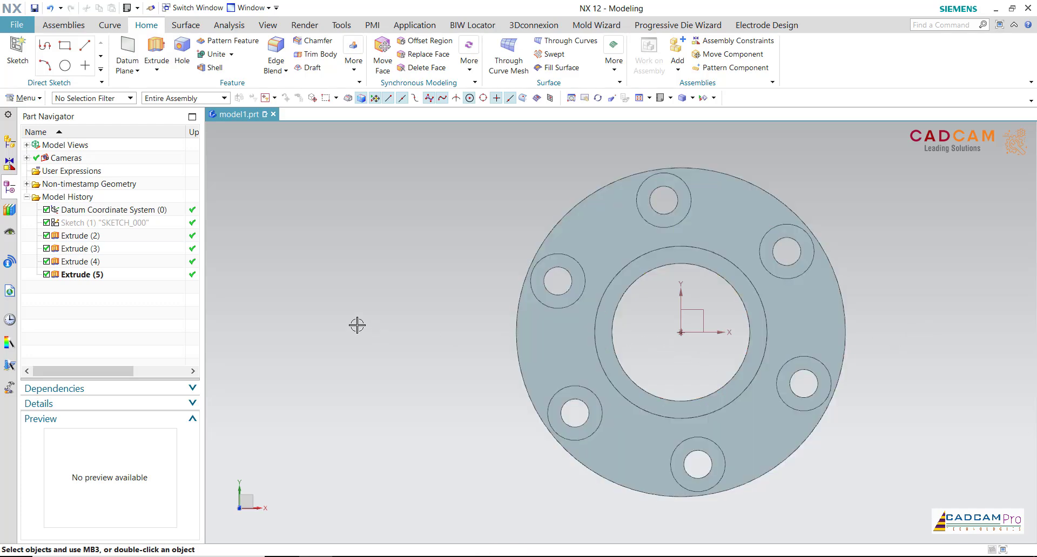
scroll(291, 255, down, 1)
key(Home)
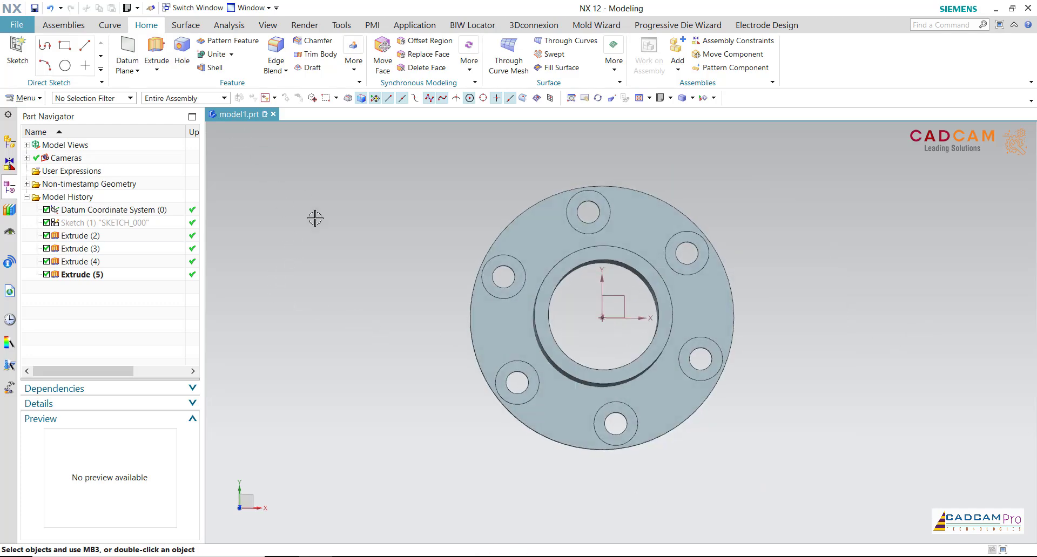
Start a new datum plane referencing the XZ plane and the Z axis
click(137, 70)
click(144, 83)
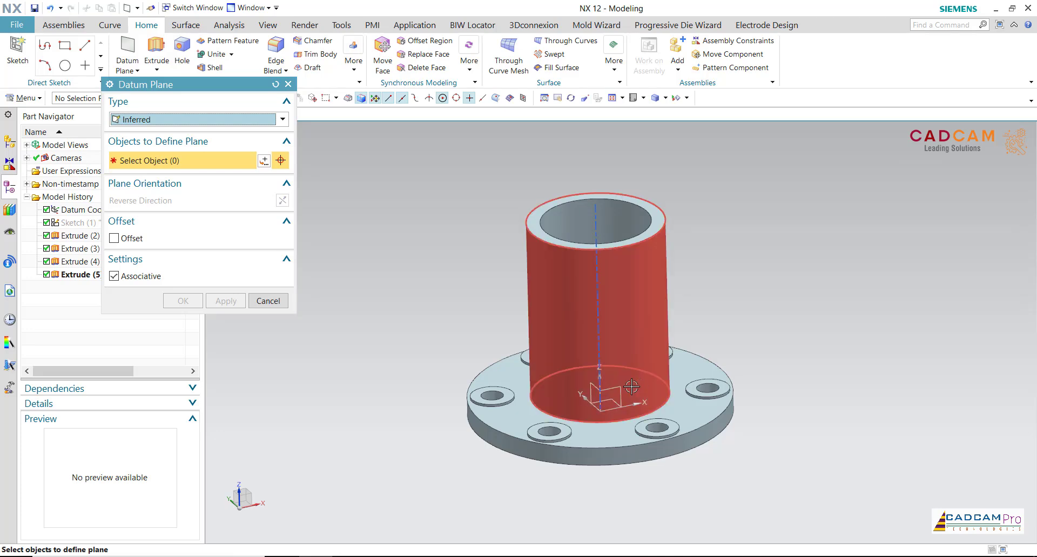
click(601, 381)
click(601, 381)
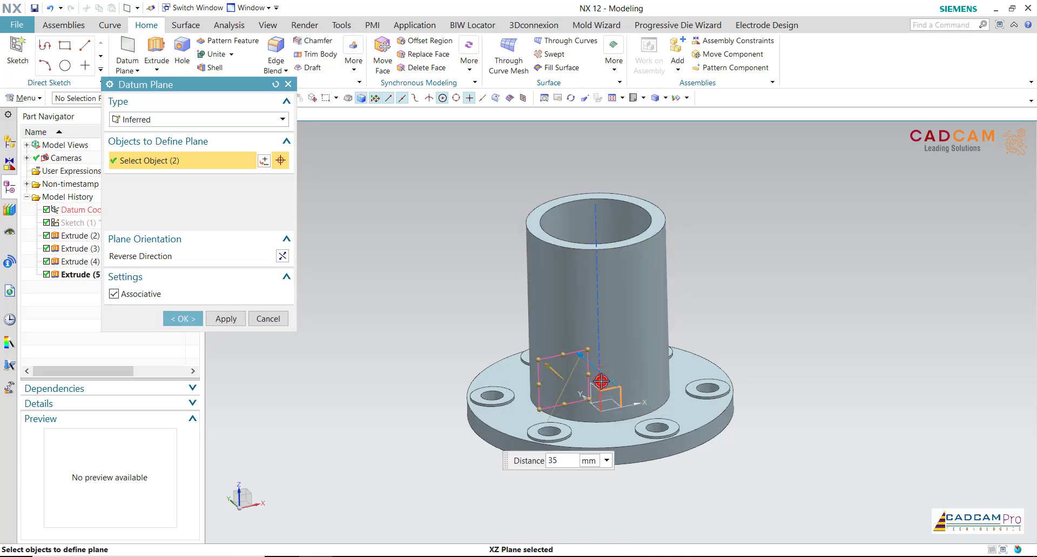
middle_drag(760, 337, 764, 324)
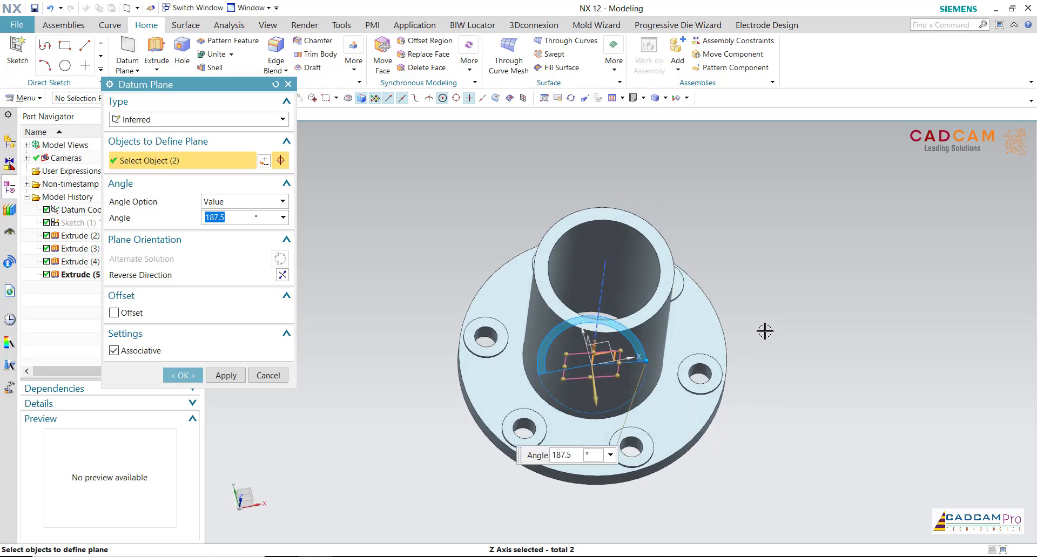
click(633, 98)
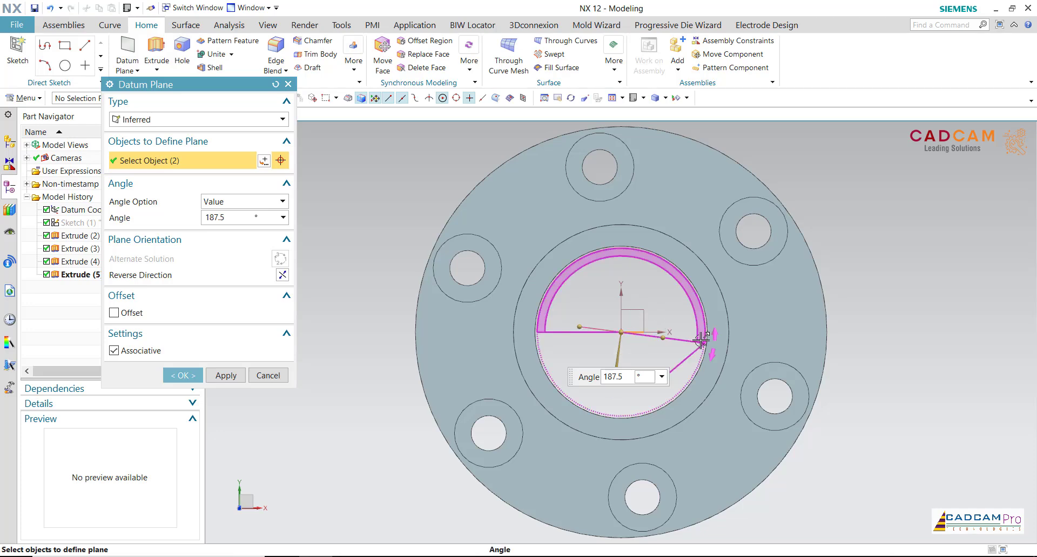
Set the plane angle to 180-7.5° and create Datum Plane (6)
mouse_move(701, 340)
mouse_down()
mouse_move(678, 269)
mouse_move(725, 330)
mouse_move(728, 302)
mouse_move(753, 380)
mouse_move(760, 294)
mouse_move(667, 293)
mouse_up()
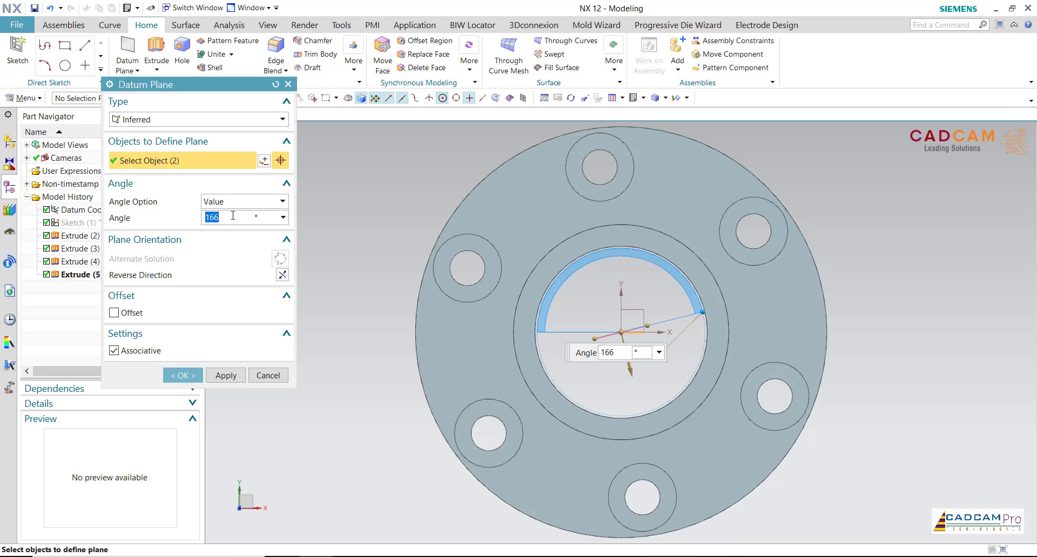
text(80-7.5)
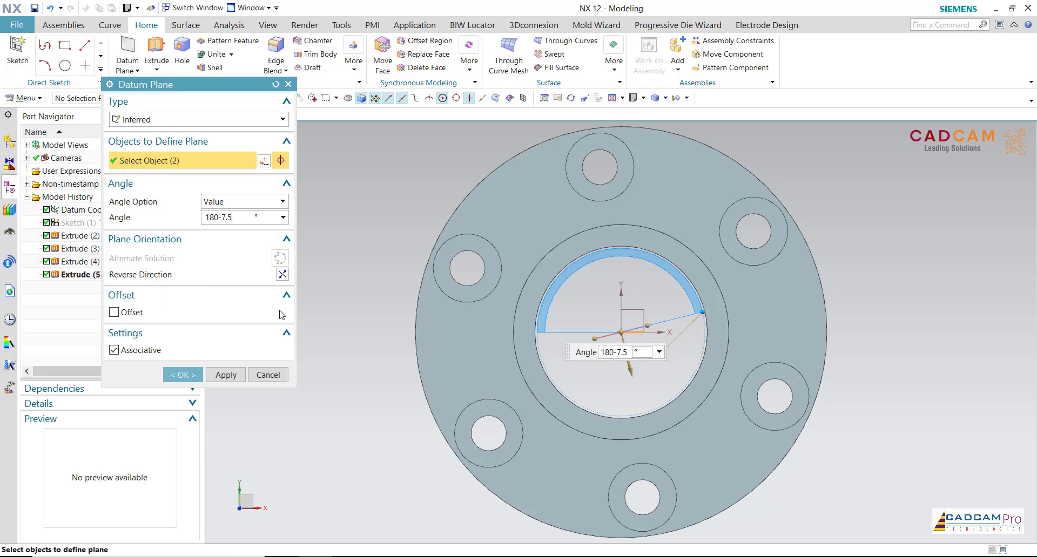
key(Return)
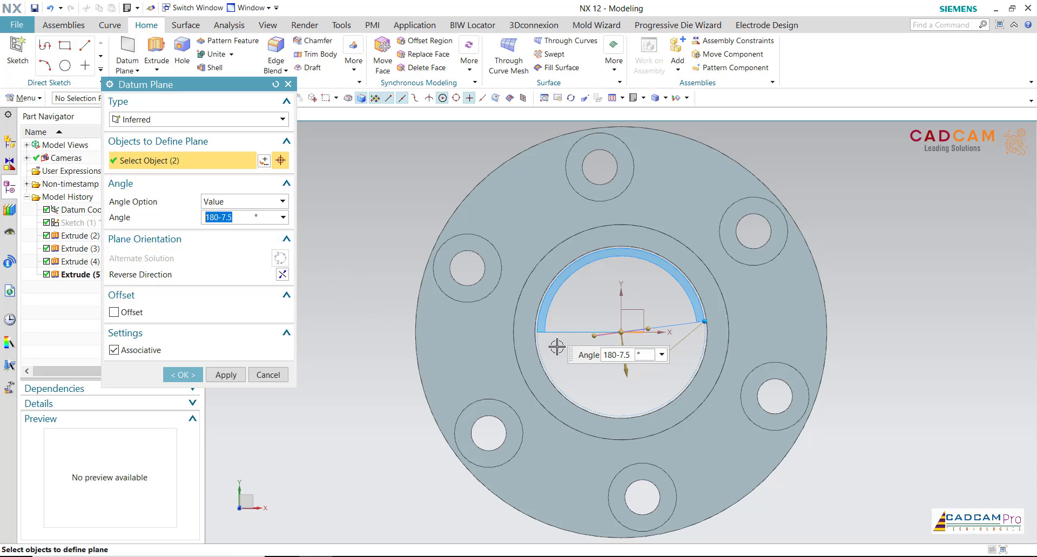
click(182, 375)
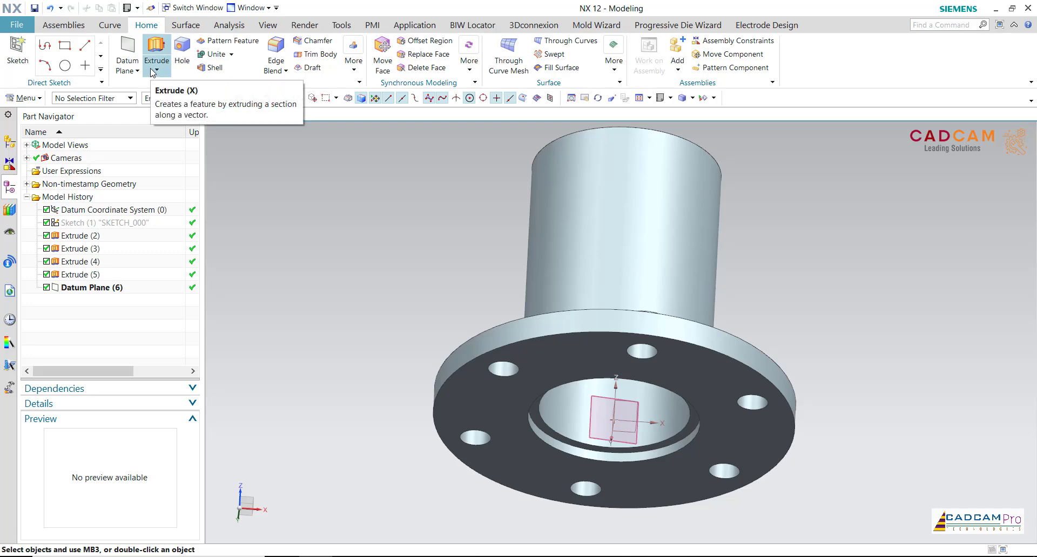
Turn on Clip Section and use Datum Plane (6) as the section plane
click(274, 32)
click(284, 54)
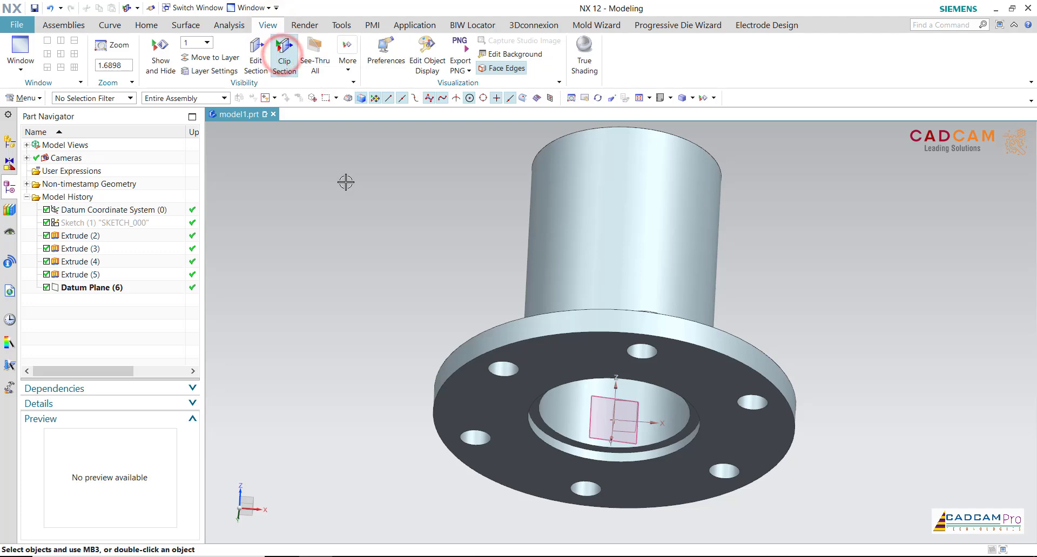
click(603, 398)
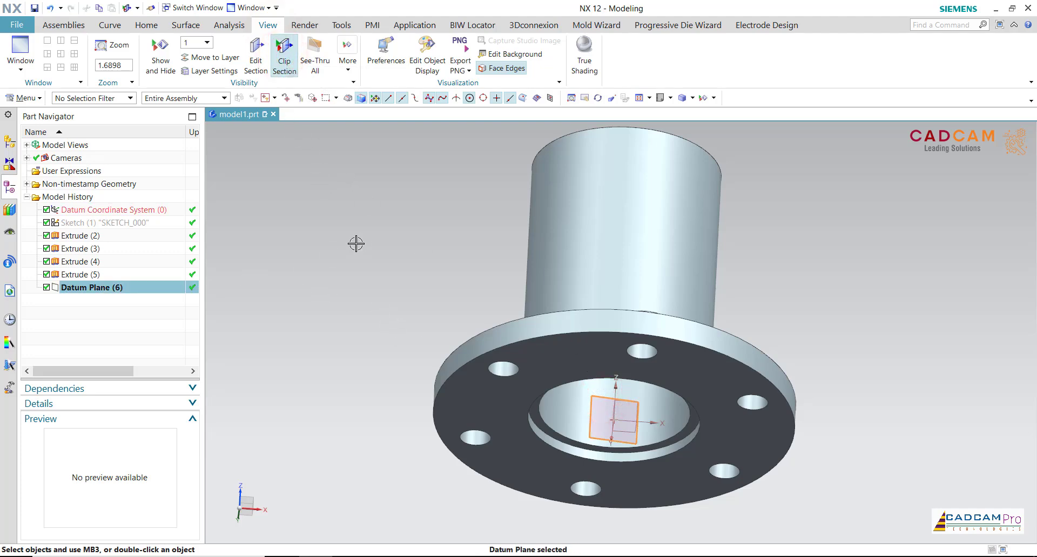
click(256, 53)
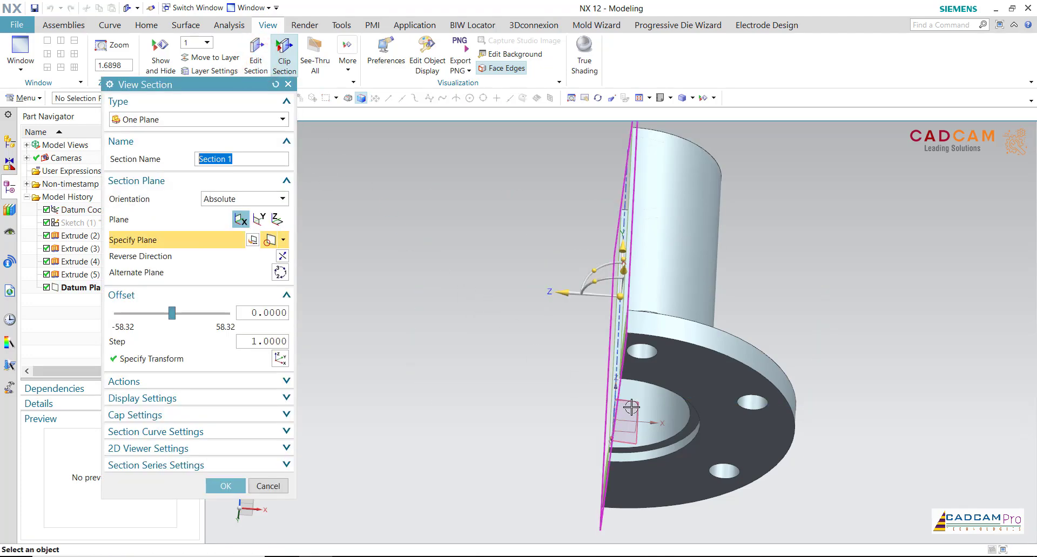
scroll(642, 432, up, 2)
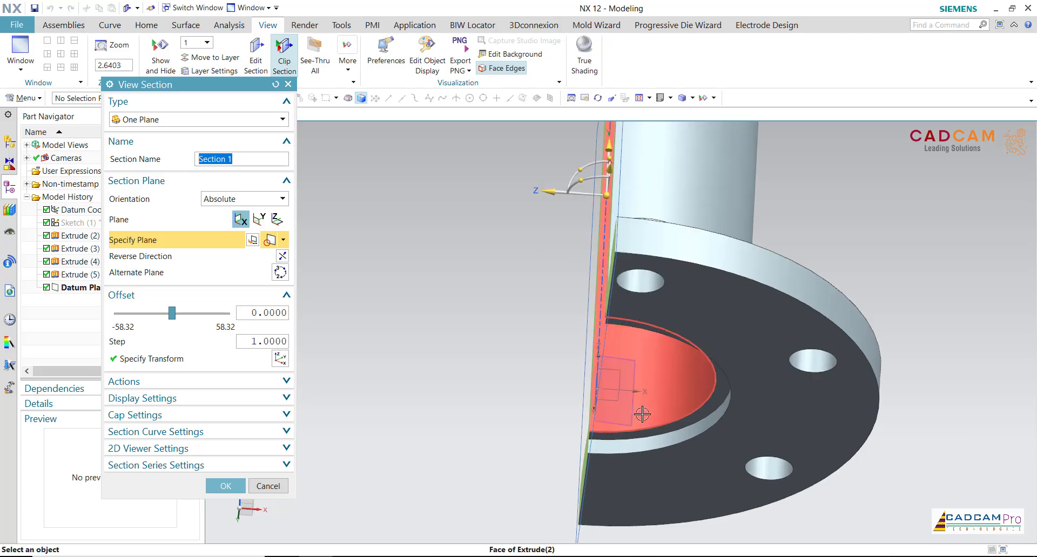
click(627, 414)
middle_drag(629, 413, 409, 282)
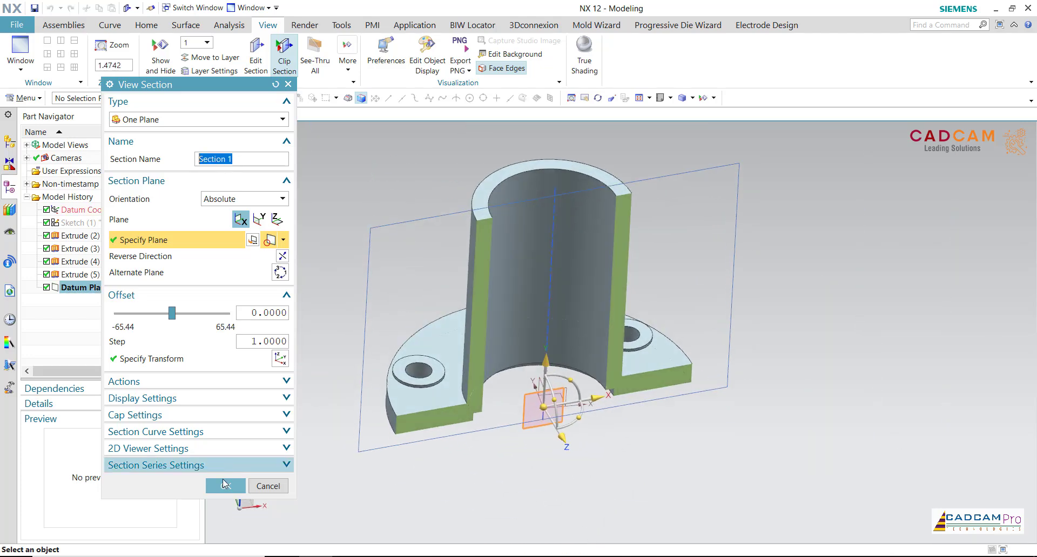
click(225, 485)
scroll(562, 470, up, 2)
scroll(562, 470, down, 2)
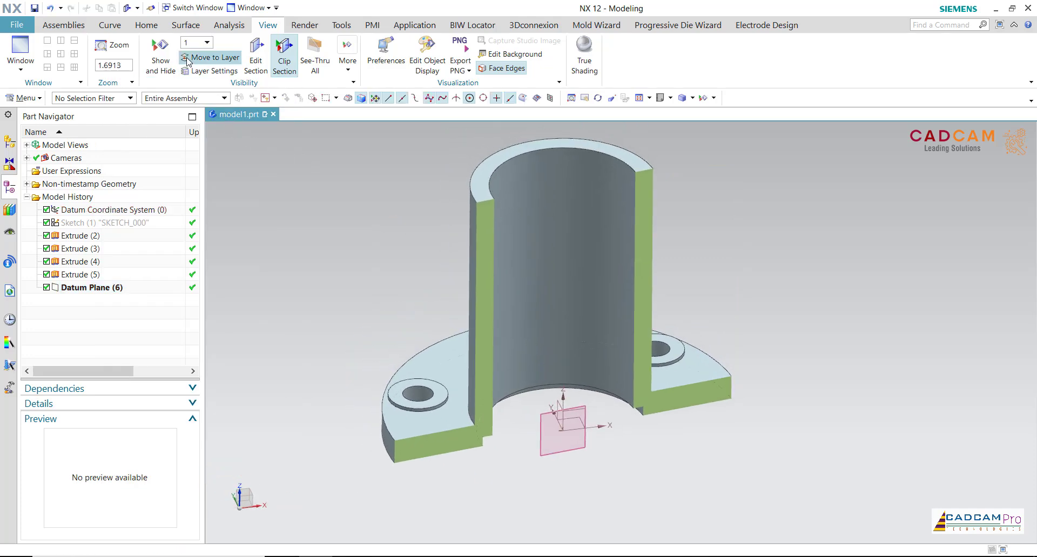
Create a new sketch on Datum Plane (6)
click(110, 25)
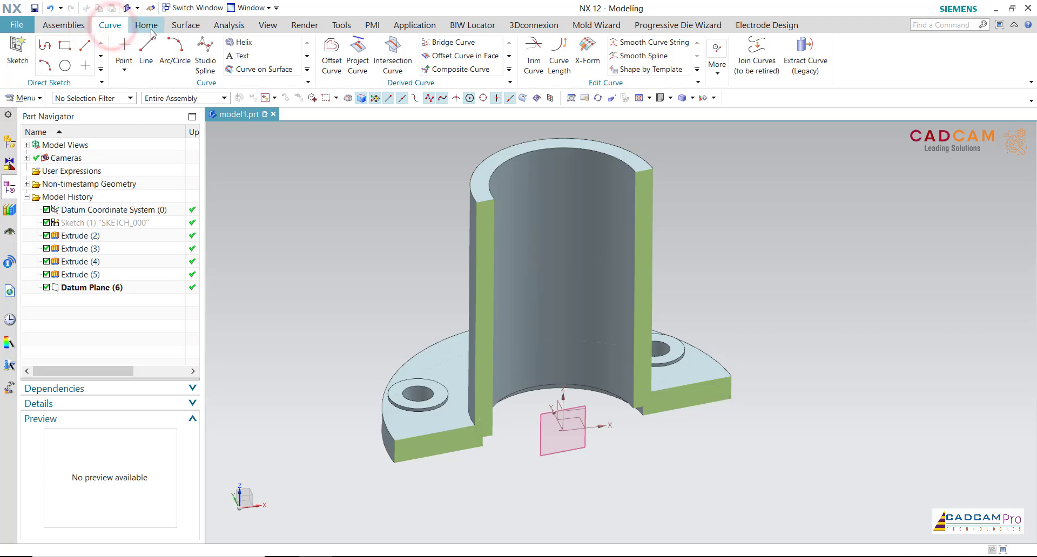
click(147, 25)
click(18, 49)
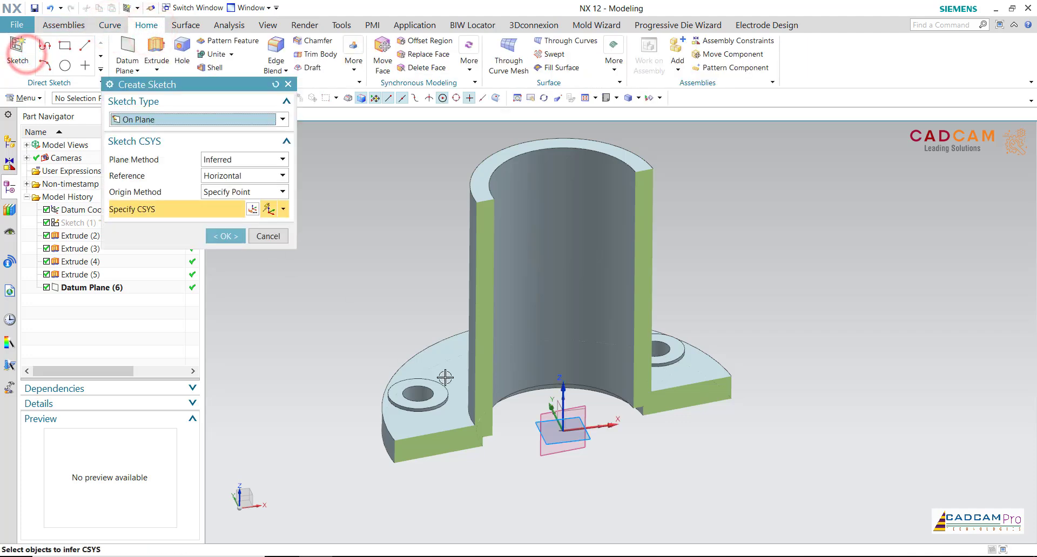
click(545, 449)
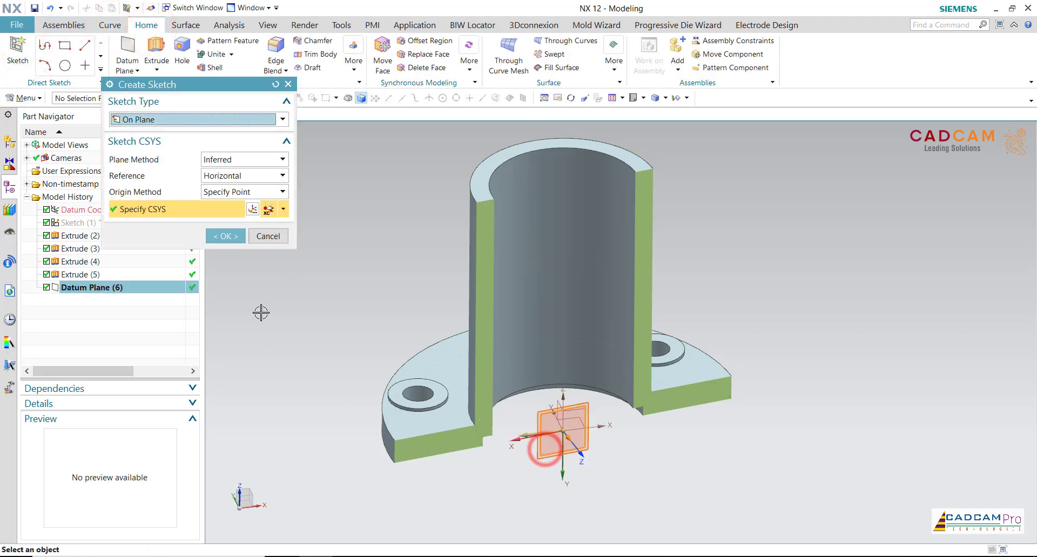
click(225, 236)
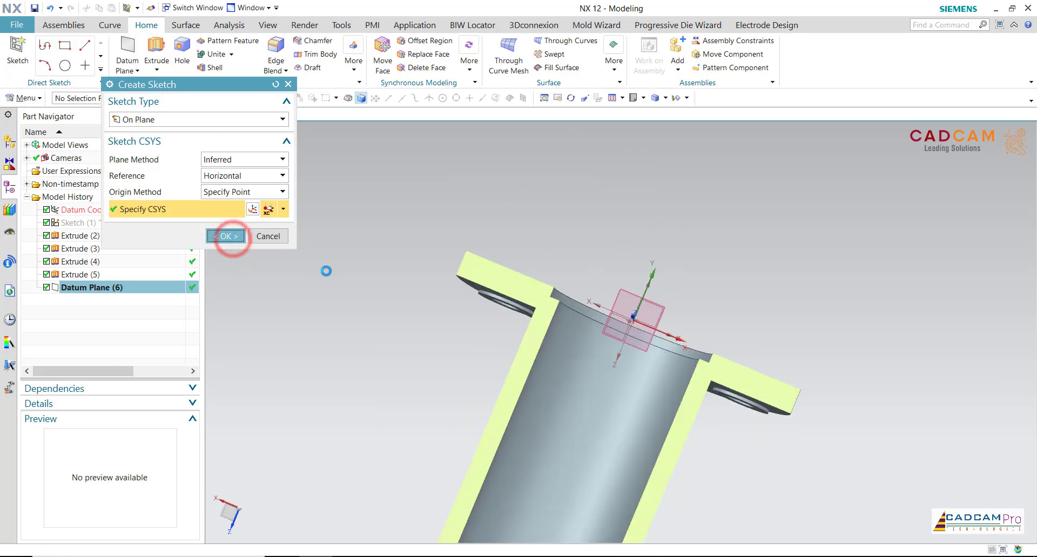
Flip the view 180° about the X axis to face the section, then begin Project Curve
scroll(574, 231, down, 1)
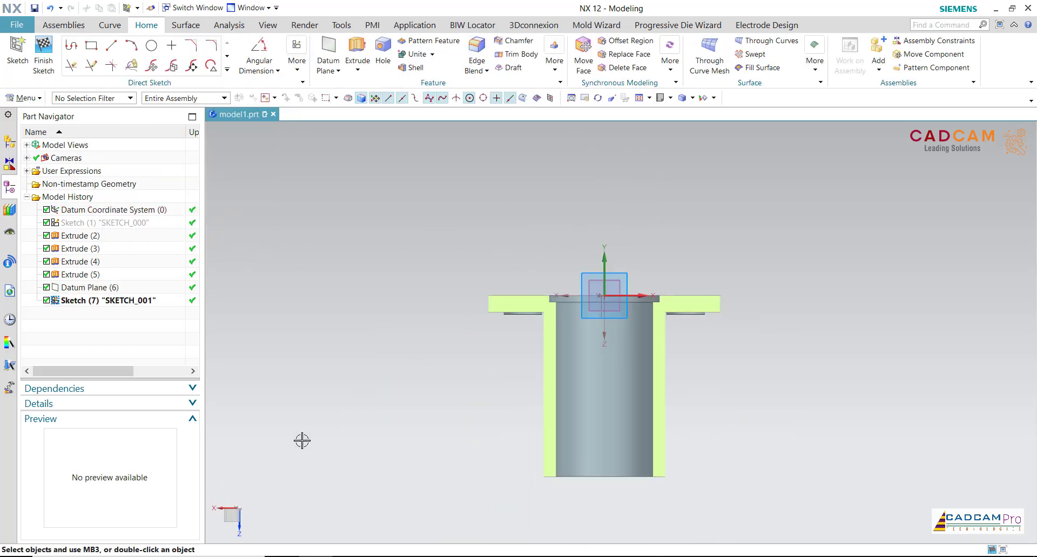
click(242, 507)
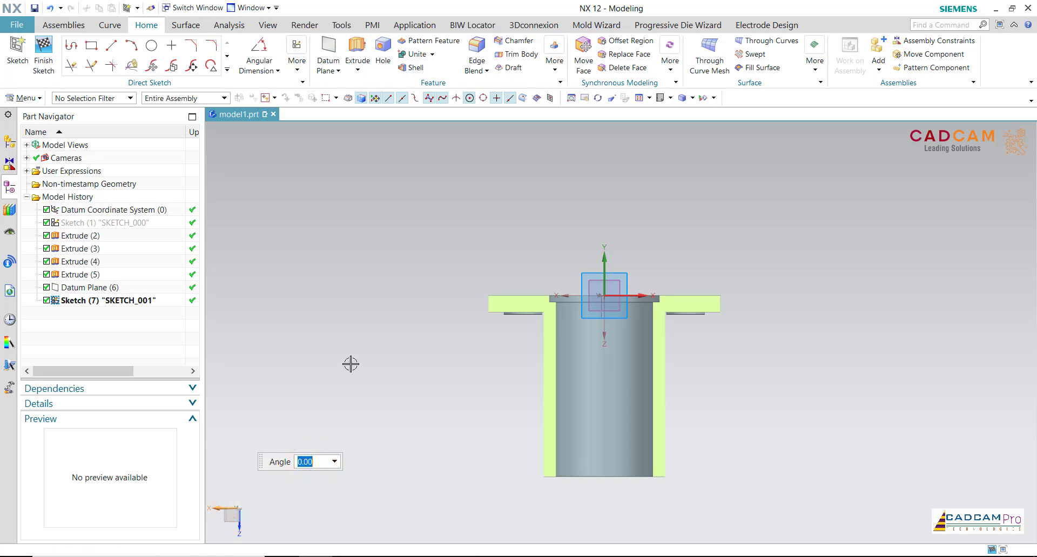
text(180)
key(Return)
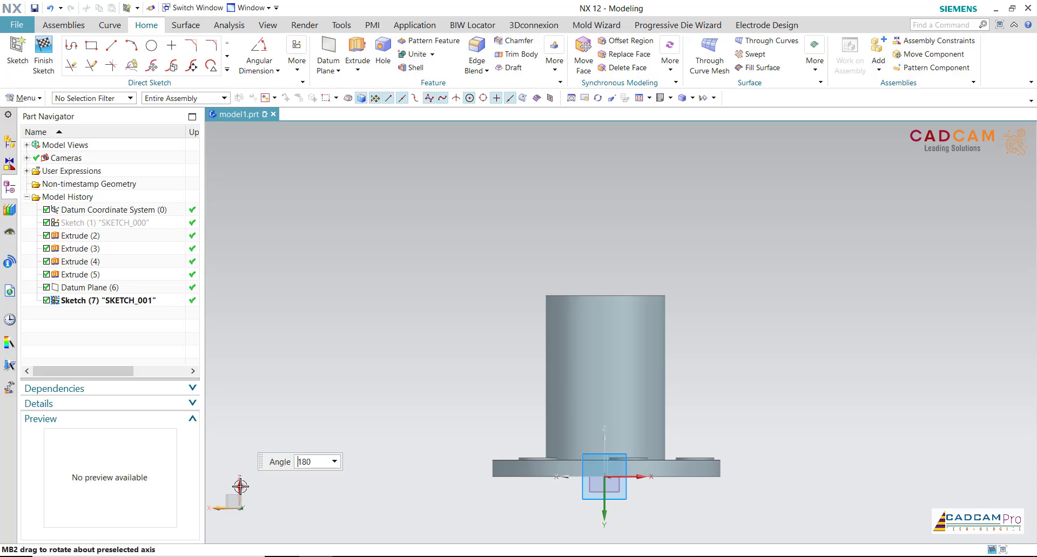
double_click(317, 464)
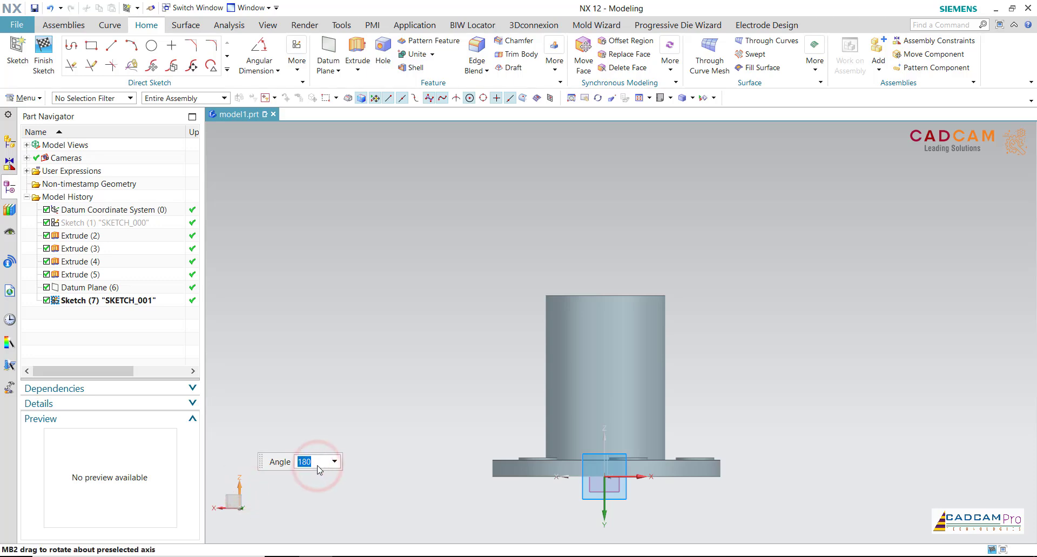
key(Return)
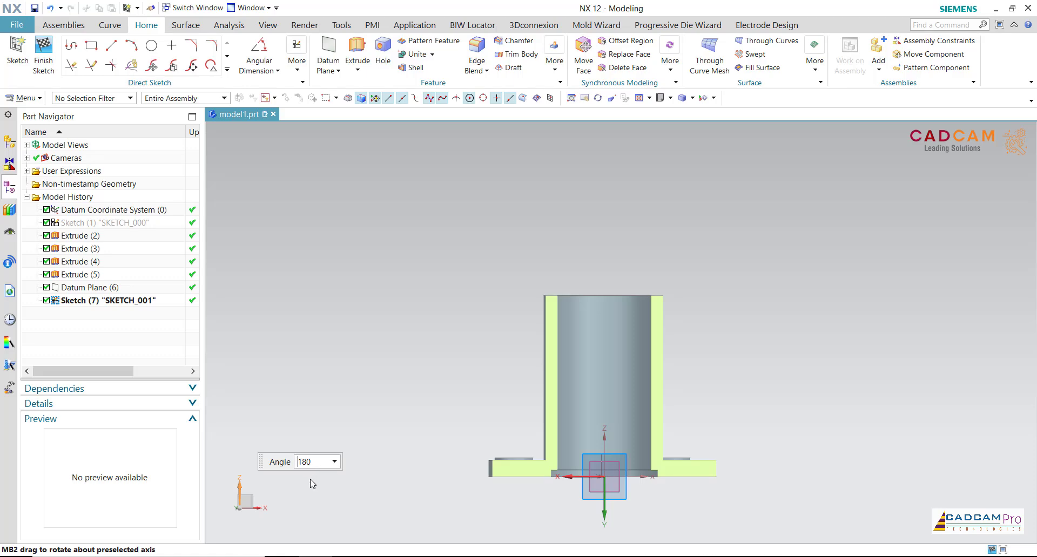
scroll(546, 507, up, 2)
scroll(529, 507, up, 2)
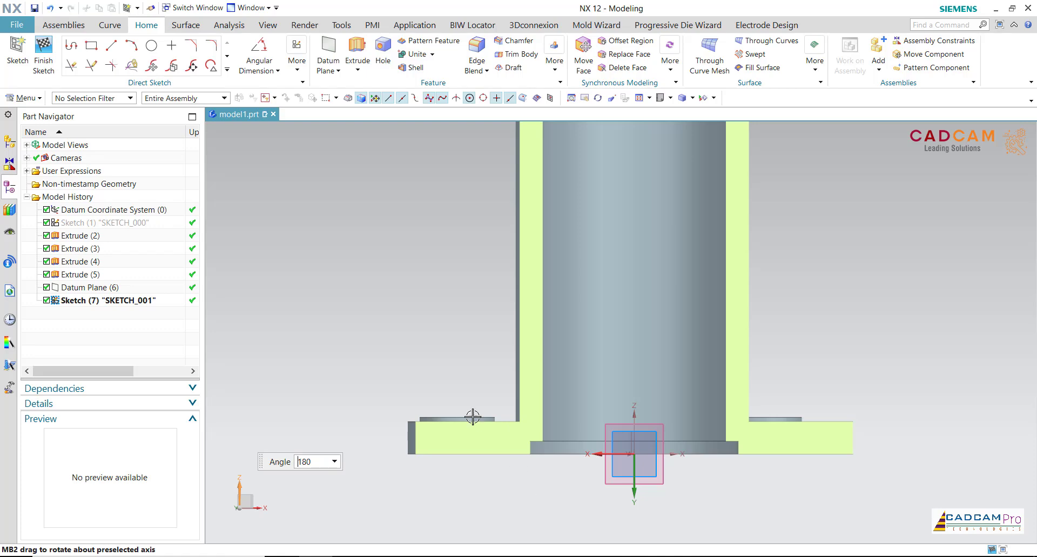
scroll(446, 352, down, 1)
scroll(425, 262, down, 3)
scroll(428, 262, up, 3)
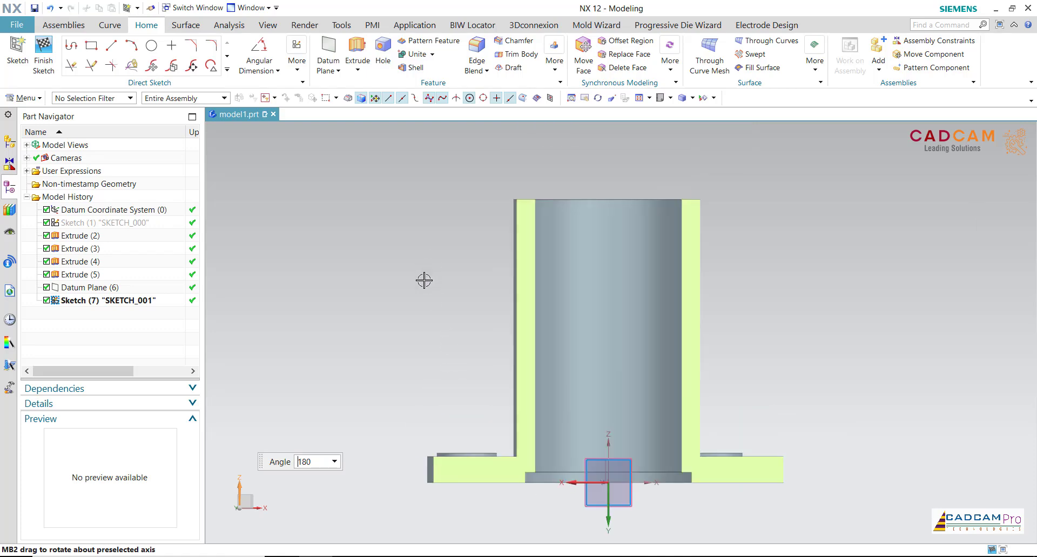
mouse_move(429, 279)
middle_down()
mouse_move(412, 290)
mouse_move(407, 313)
mouse_move(356, 308)
mouse_move(398, 310)
mouse_move(376, 259)
middle_up()
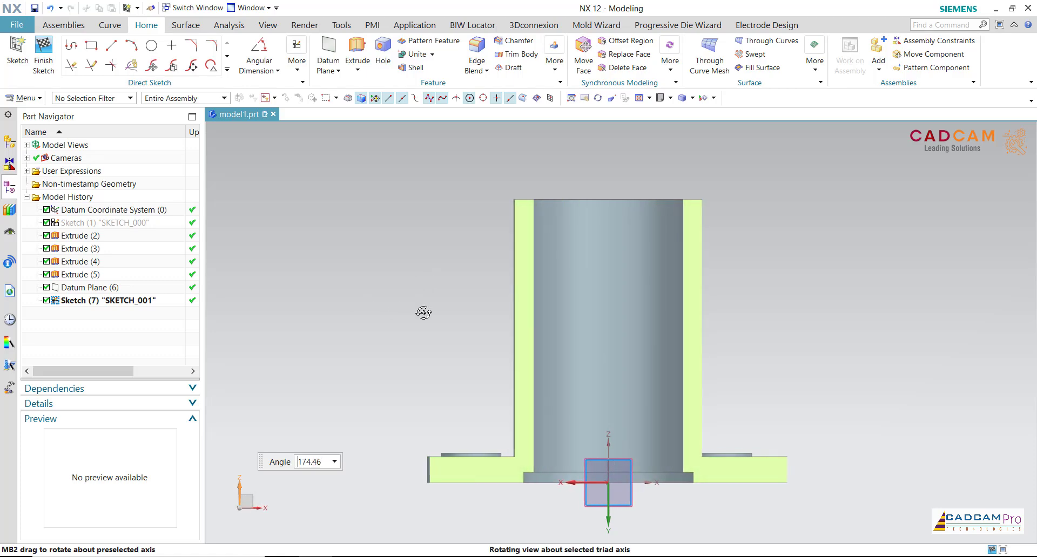
click(227, 69)
click(129, 167)
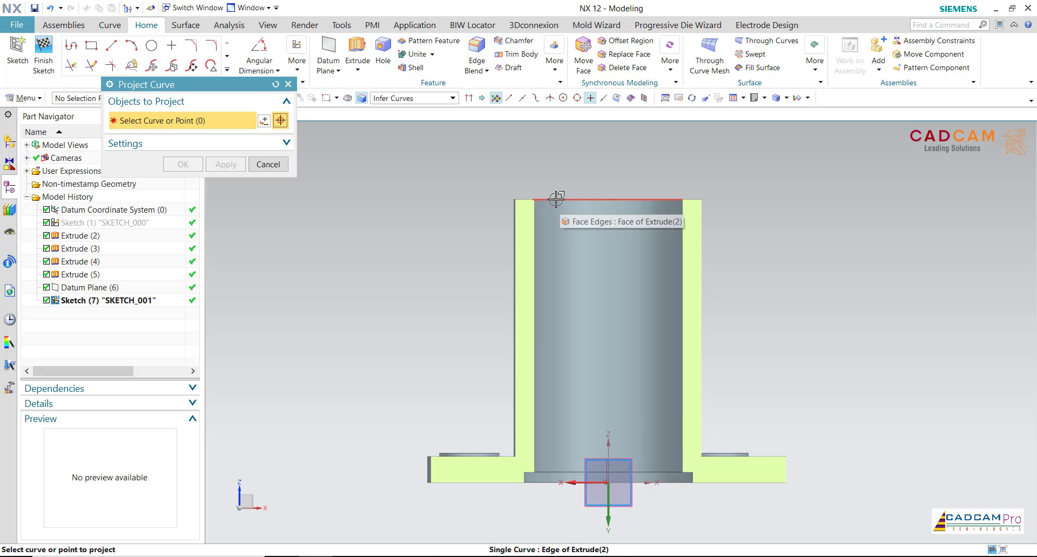
Project the flange's Extrude(3) top edge and the tube's face edges into the sketch
click(503, 455)
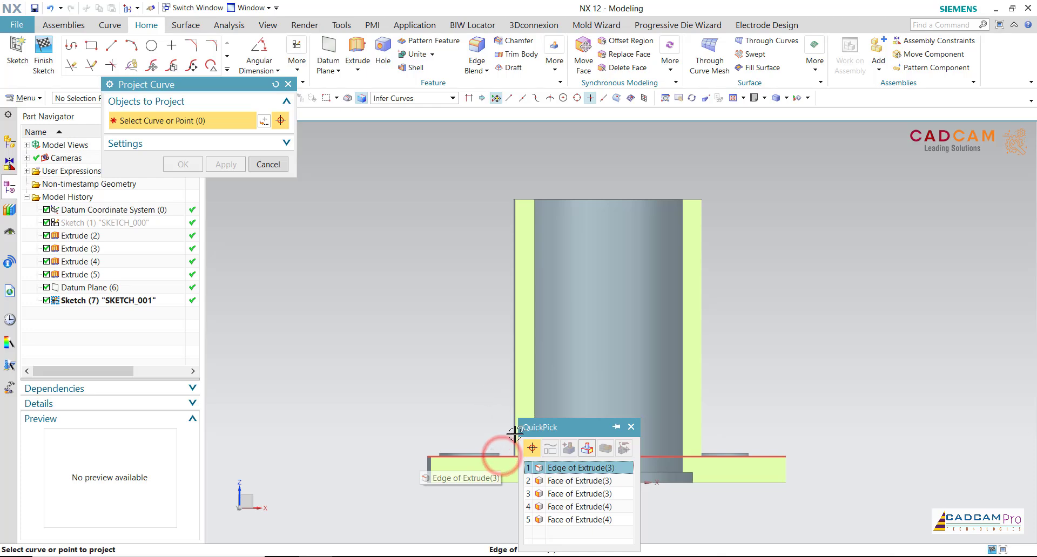
click(546, 466)
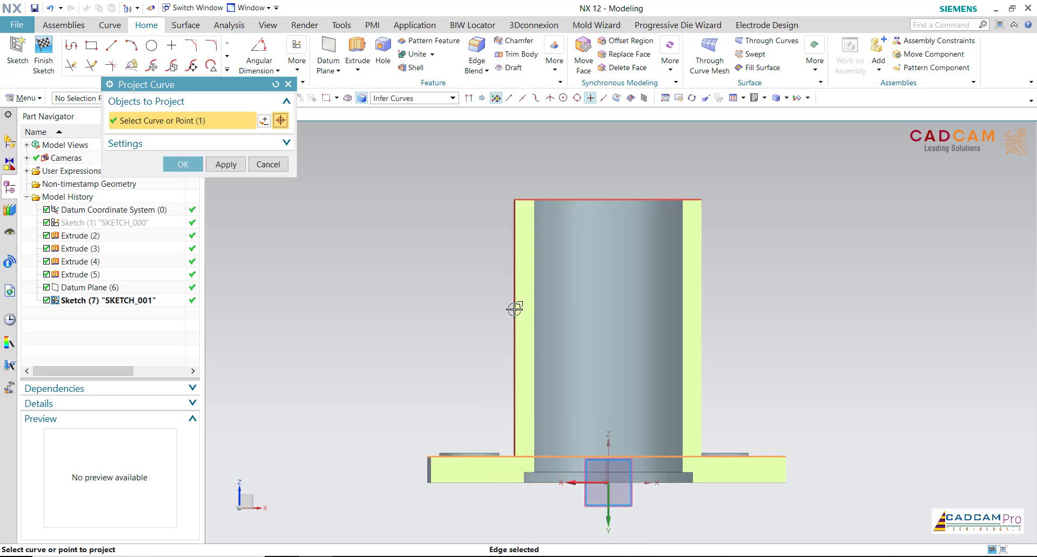
middle_drag(569, 278, 528, 236)
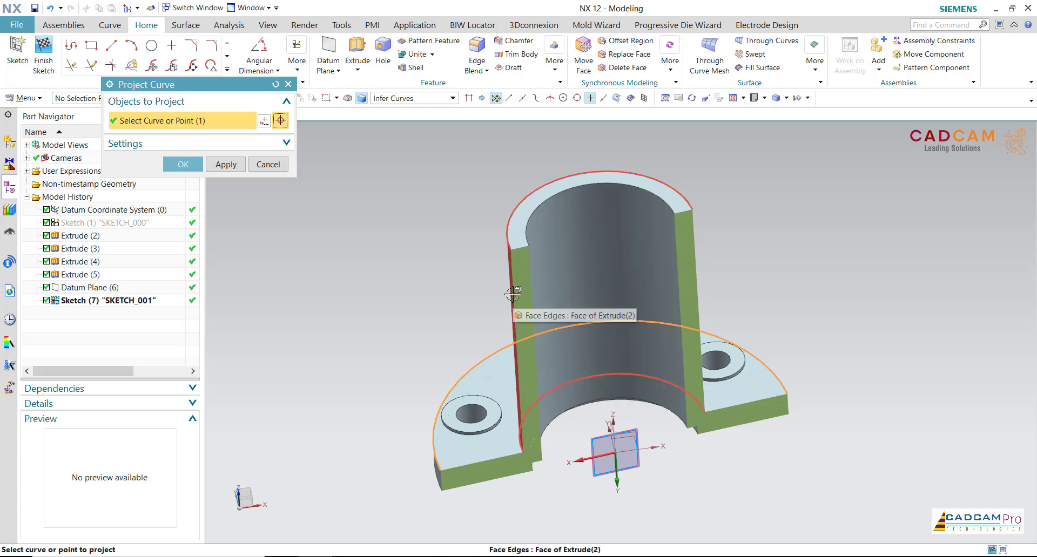
click(513, 293)
mouse_move(509, 290)
middle_down()
mouse_move(382, 266)
mouse_move(439, 266)
middle_up()
click(193, 166)
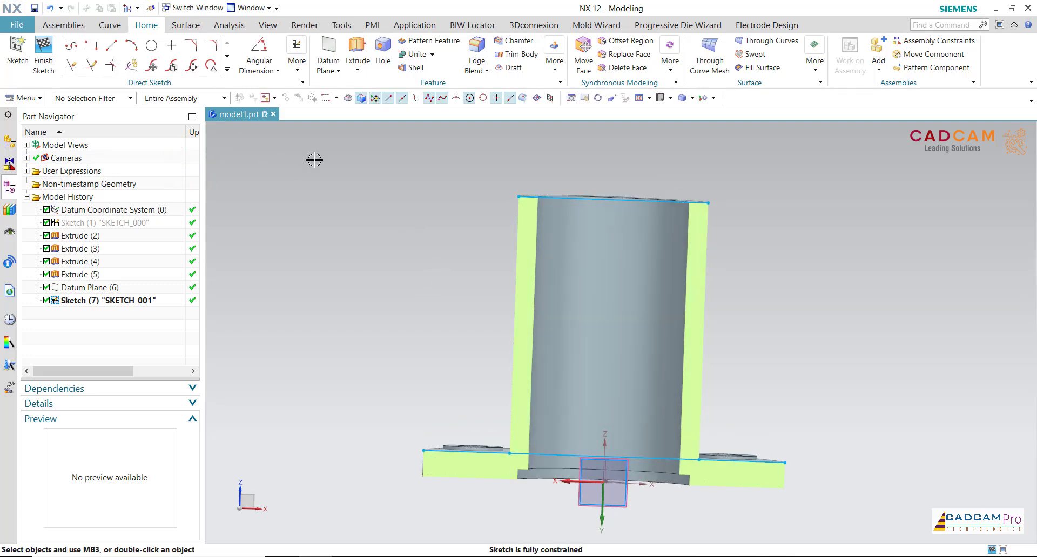
Project the tube's end edges with a second Project Curve
click(227, 69)
click(133, 166)
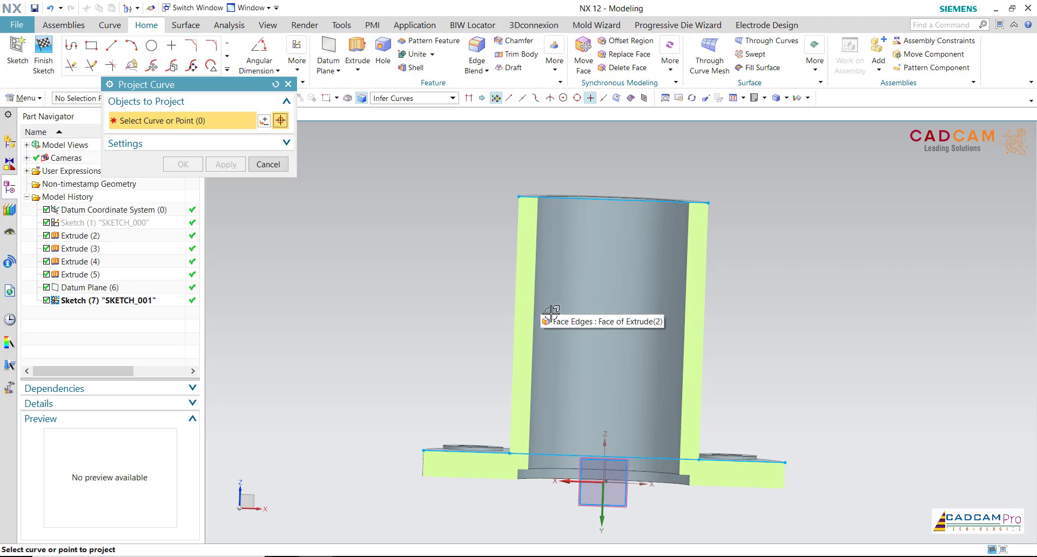
click(535, 308)
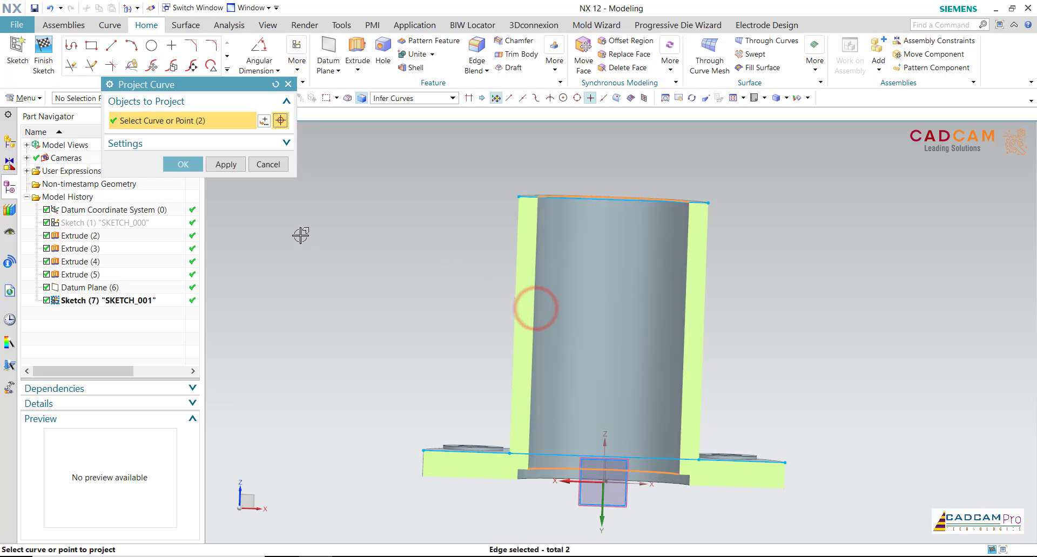
click(189, 164)
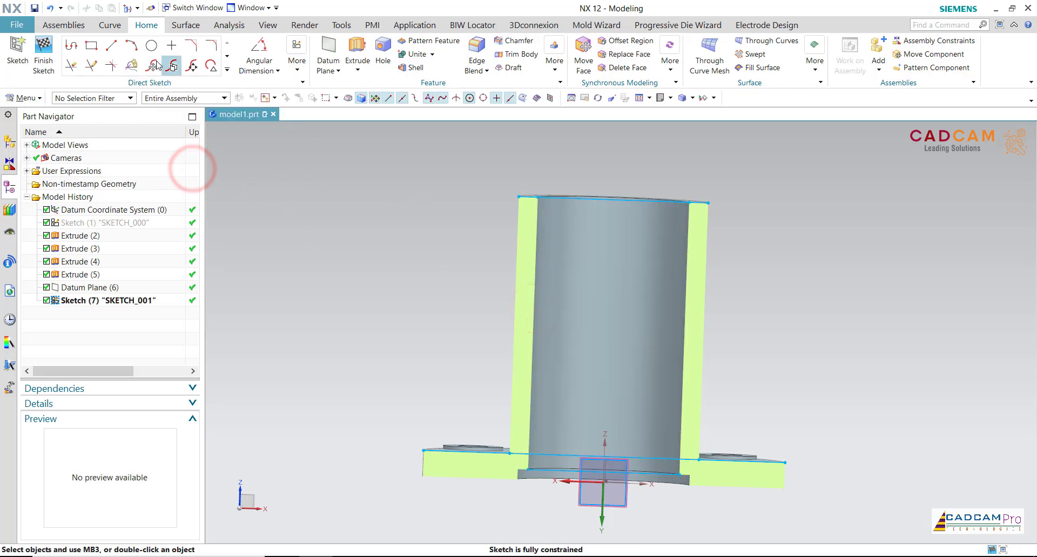
Draw a line down the tube wall from its top-left corner to the flange edge
click(104, 45)
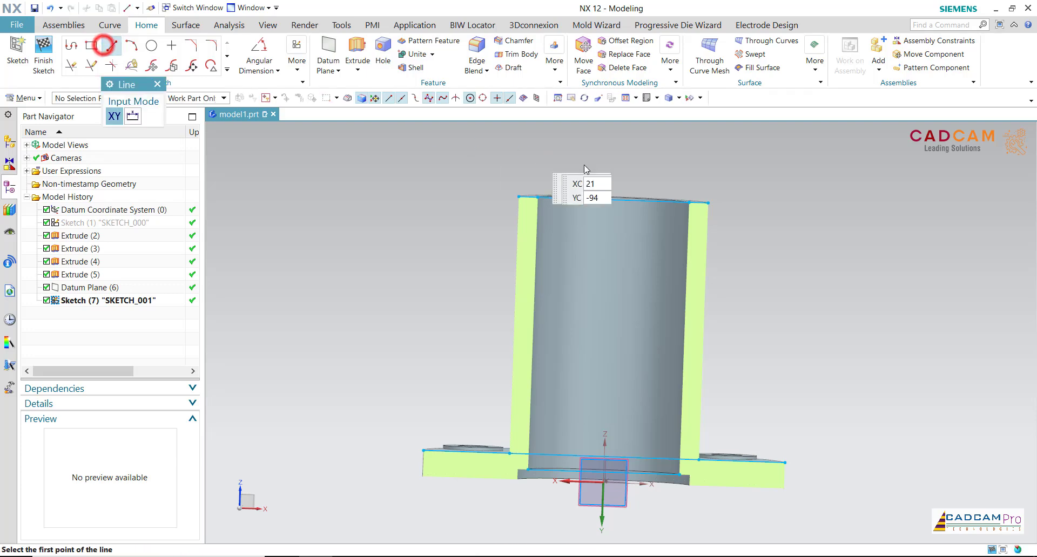
click(539, 197)
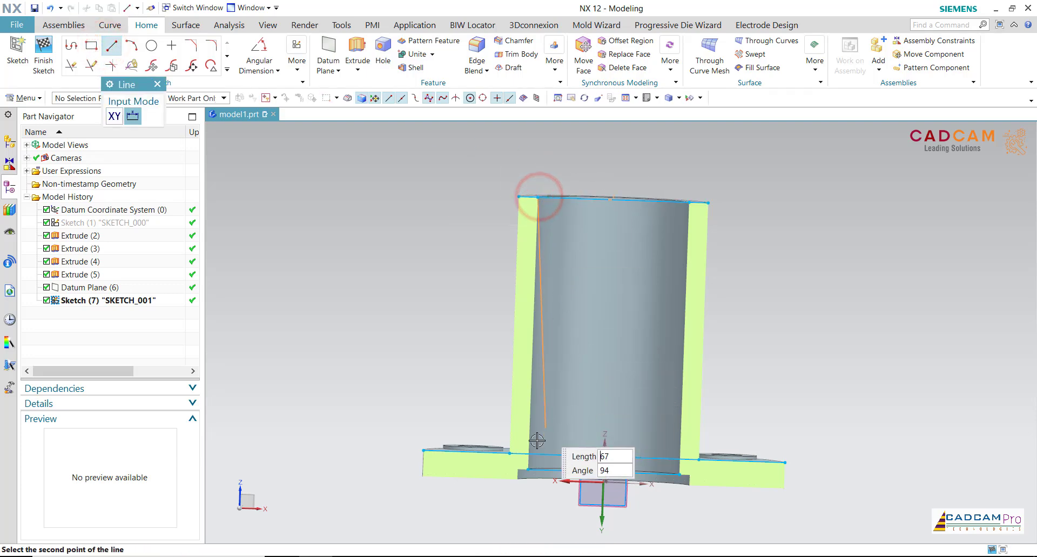
click(528, 468)
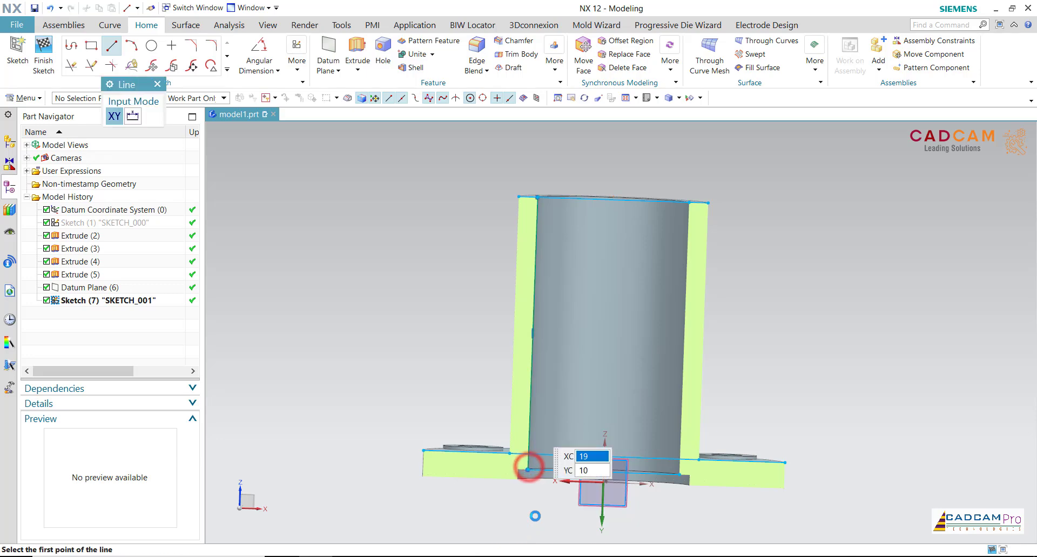
key(Escape)
scroll(453, 307, up, 1)
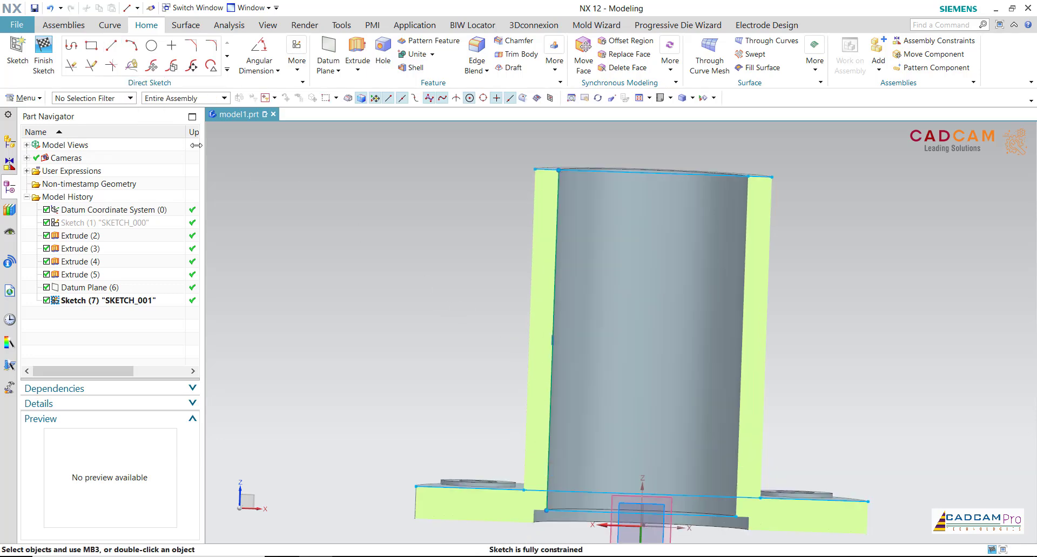
Draw the slanted rib line from the flange top to the tube wall and constrain its endpoint
click(112, 45)
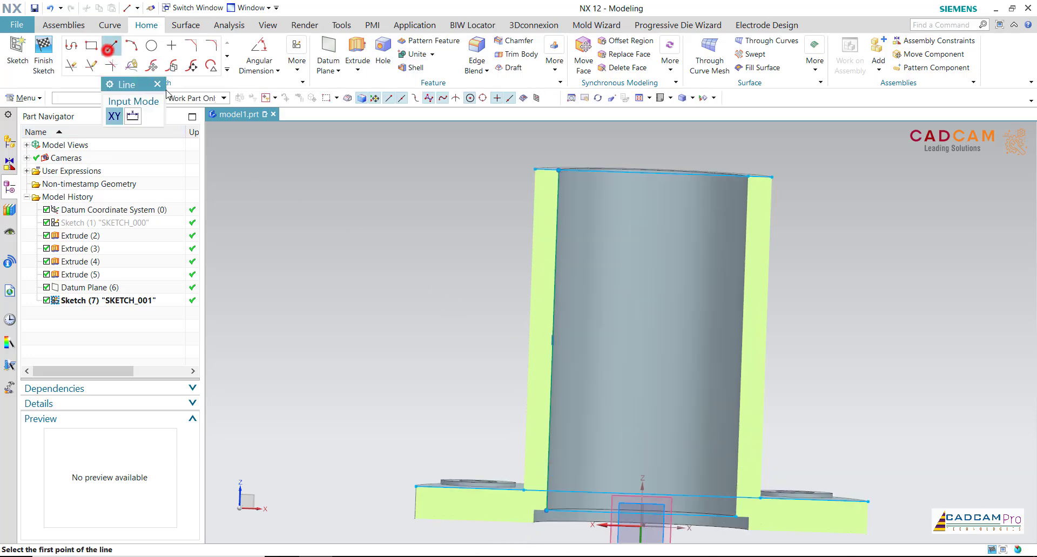
click(436, 487)
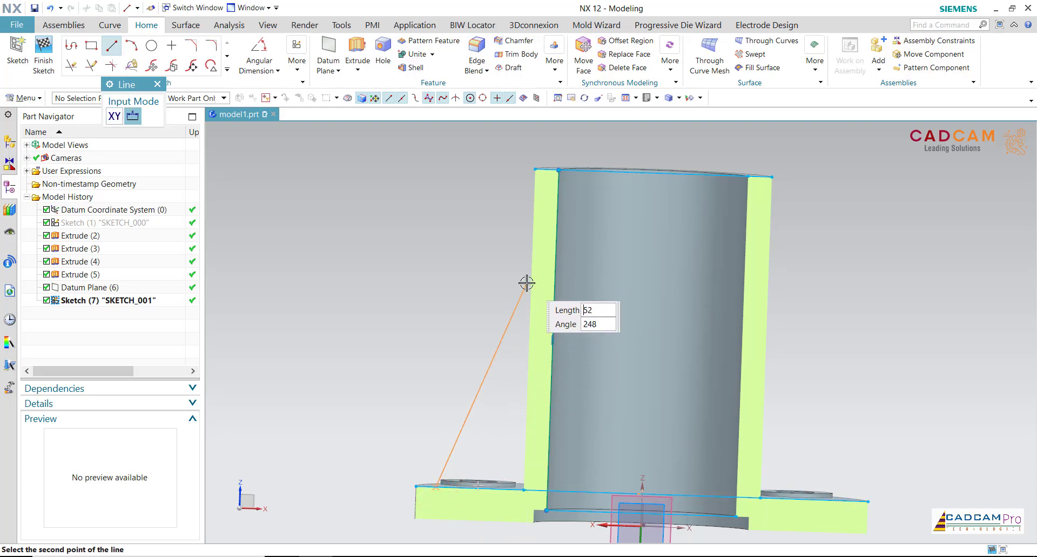
click(532, 281)
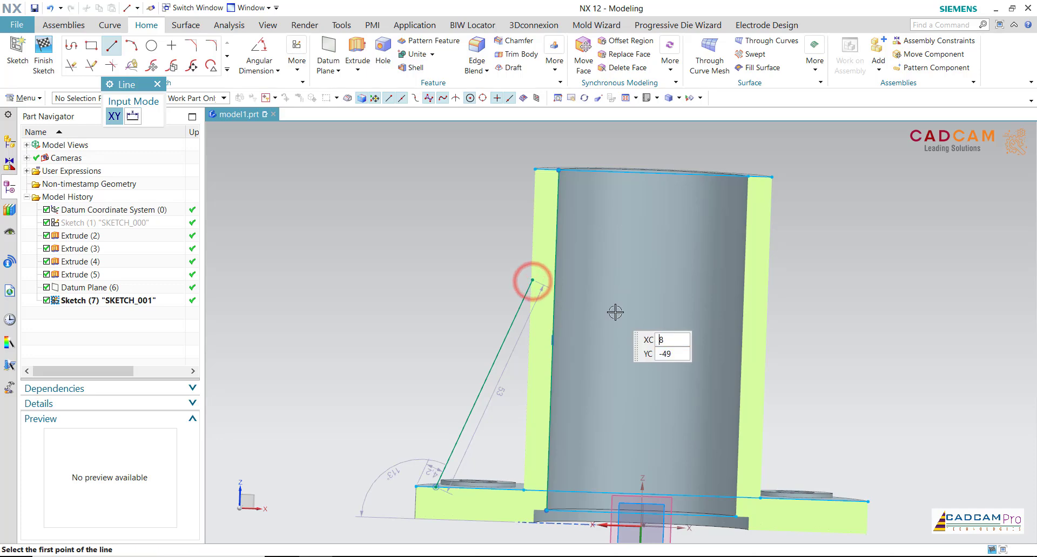
key(Escape)
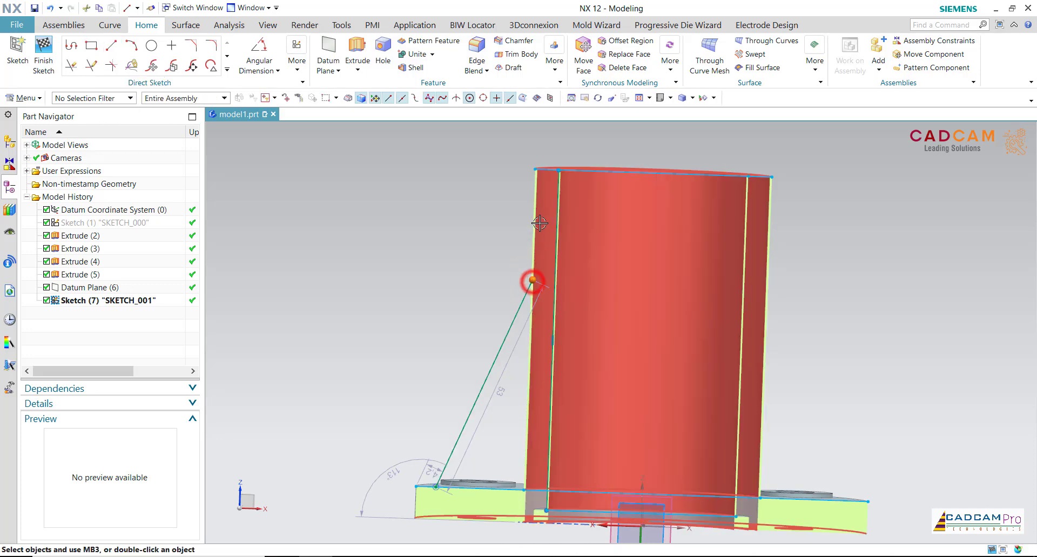
click(533, 280)
click(533, 170)
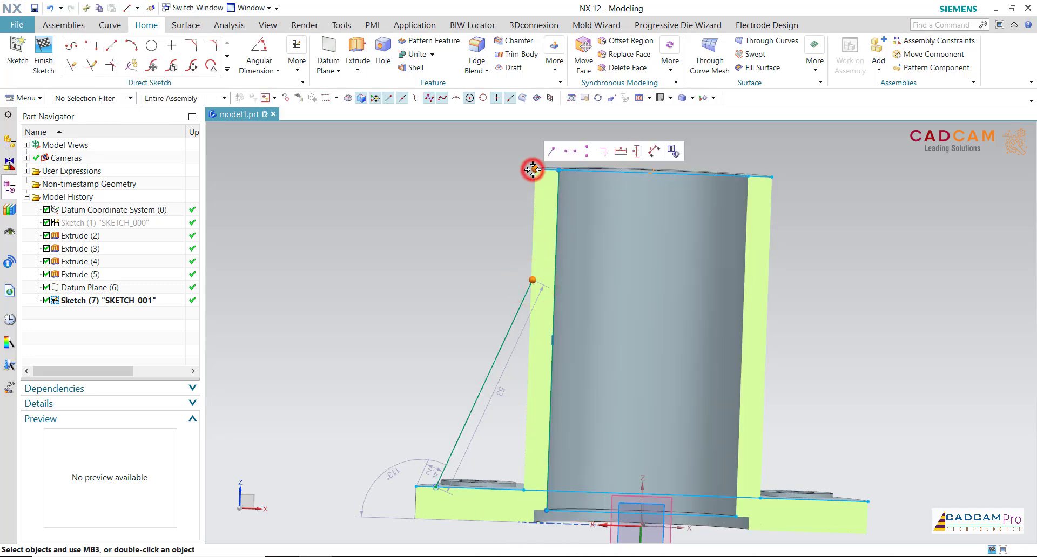
click(583, 153)
scroll(440, 197, down, 1)
scroll(439, 197, down, 1)
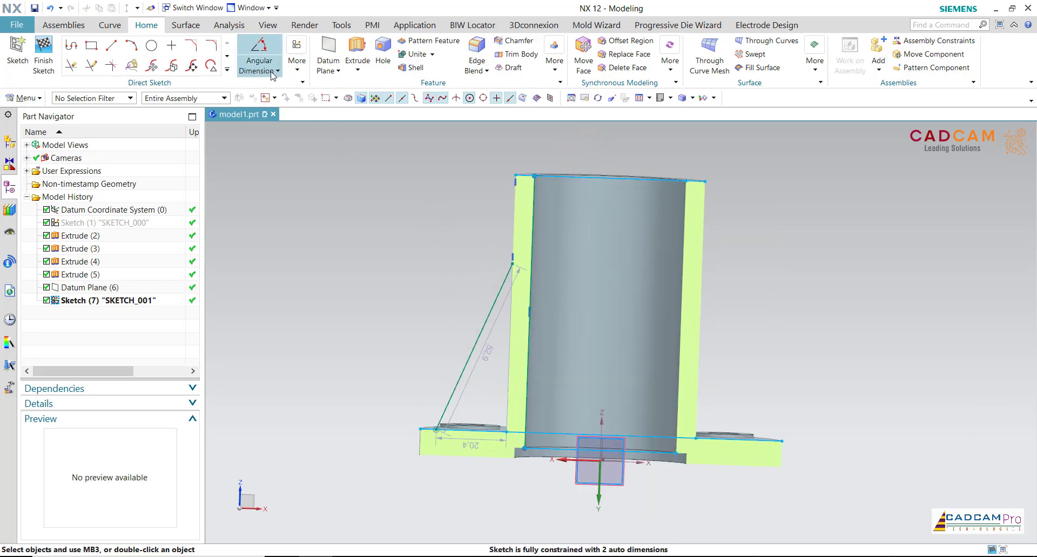
Dimension the angle between the sloped line and the base line as 60°
click(266, 49)
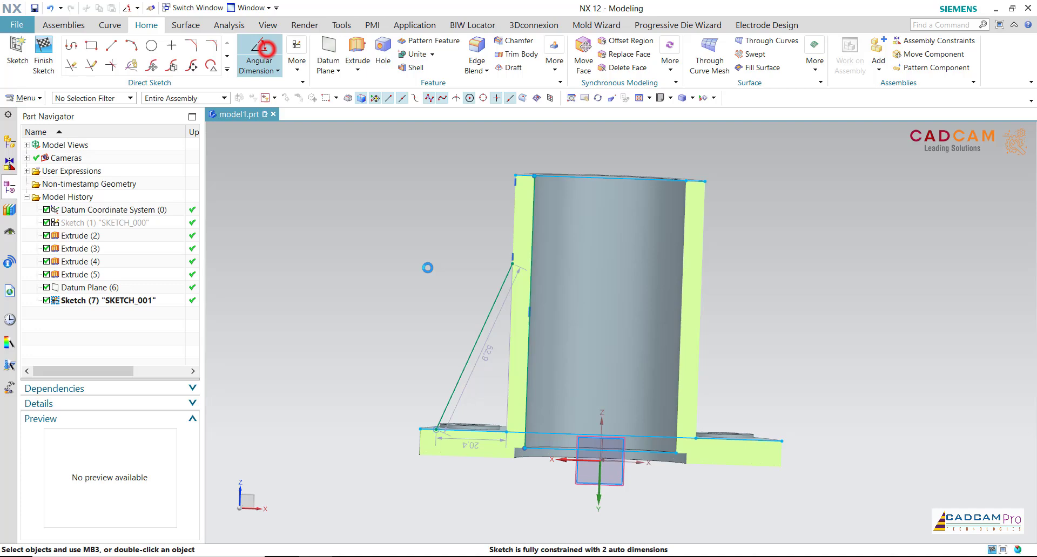
click(461, 384)
click(496, 432)
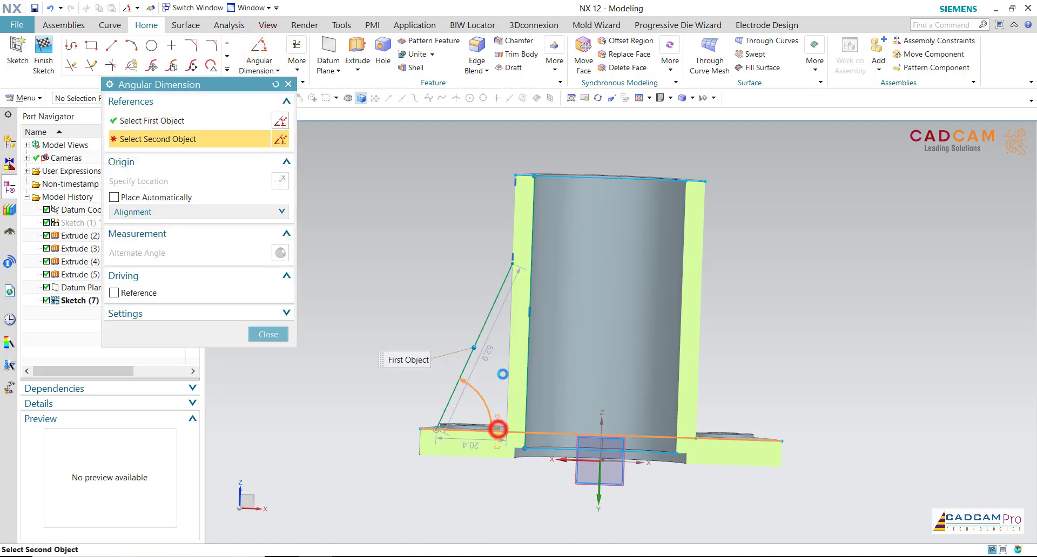
click(490, 393)
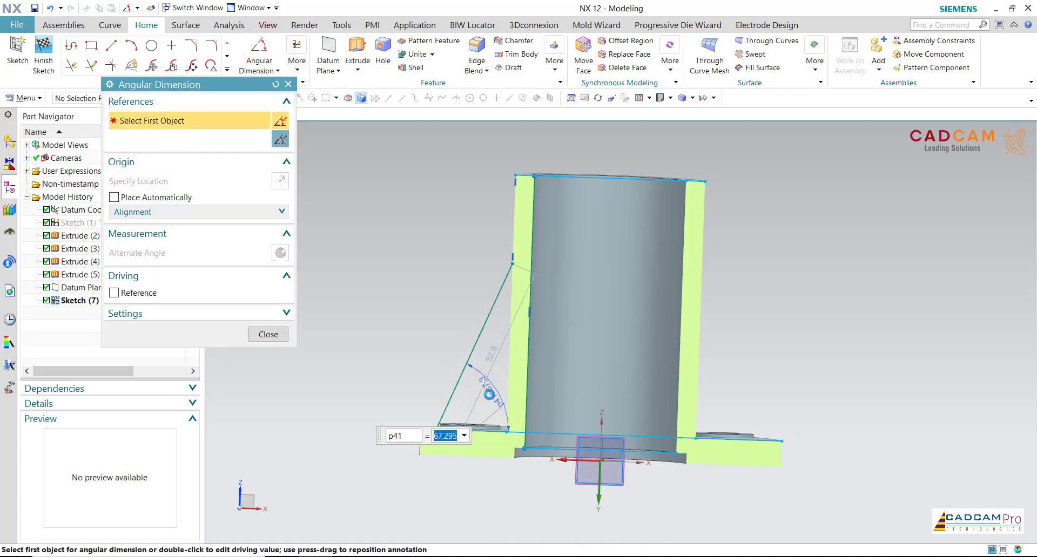
text(60)
key(Return)
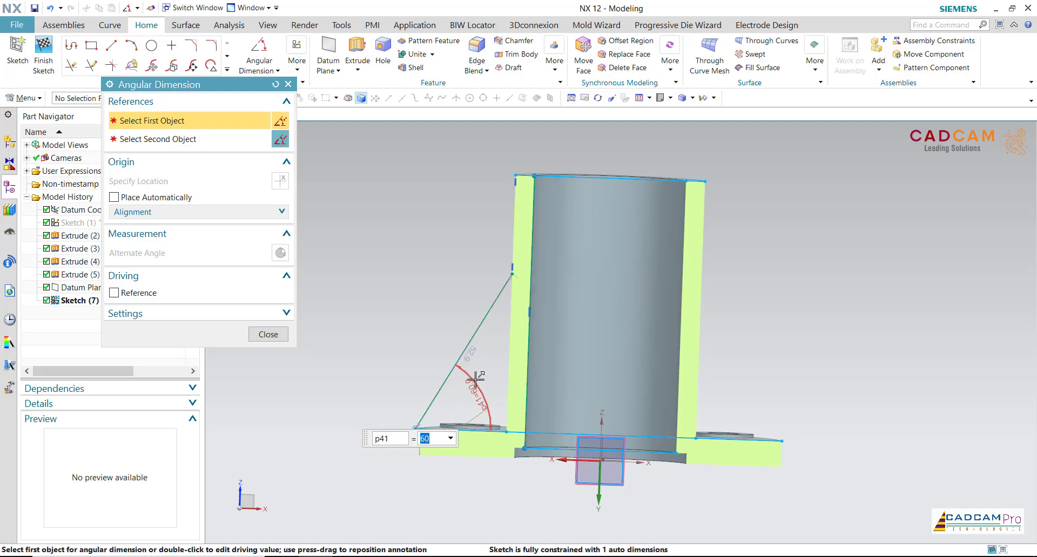
click(268, 334)
Dimension the sloped line's lower end 49 from the vertical axis, then view in trimetric
click(270, 69)
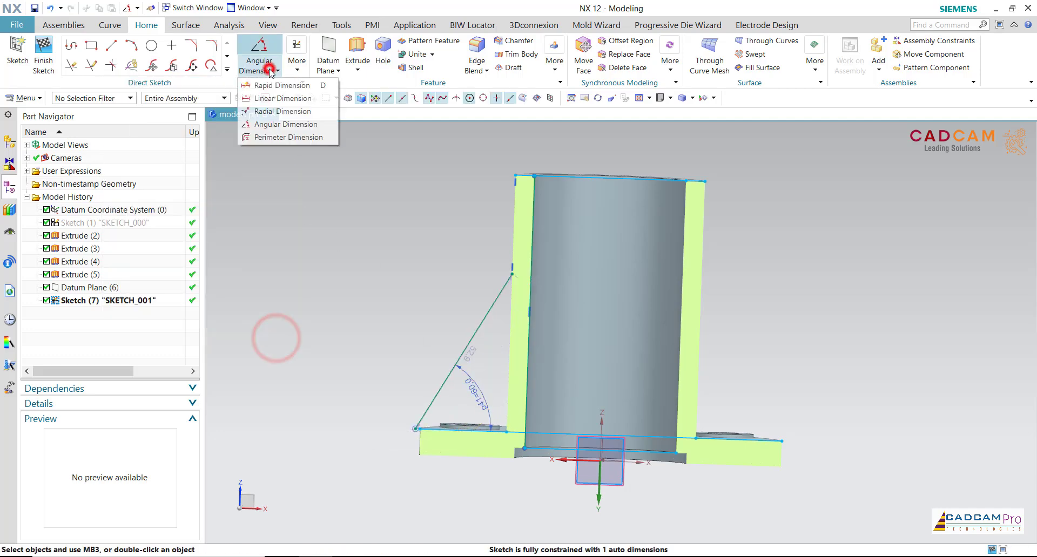
click(271, 85)
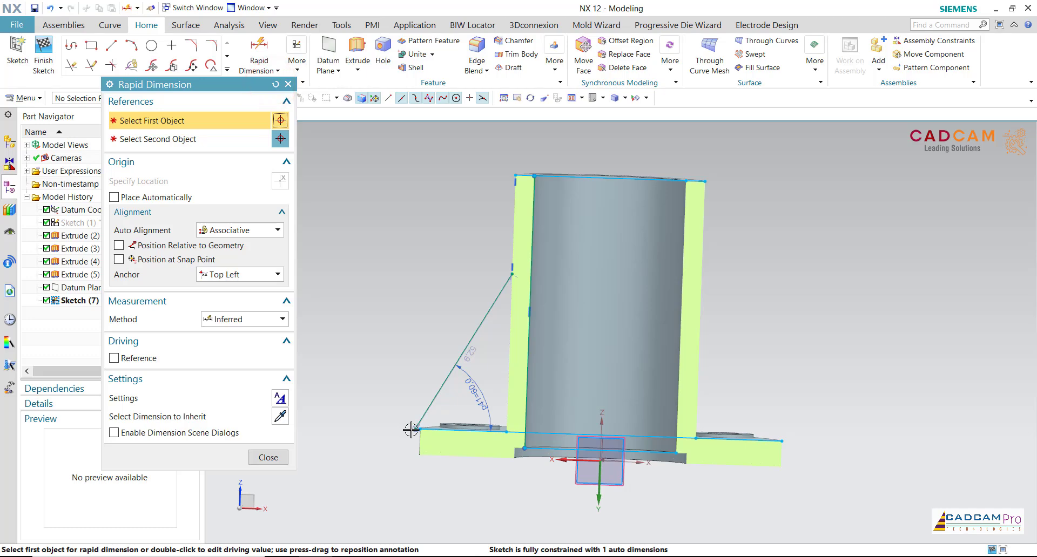
click(413, 429)
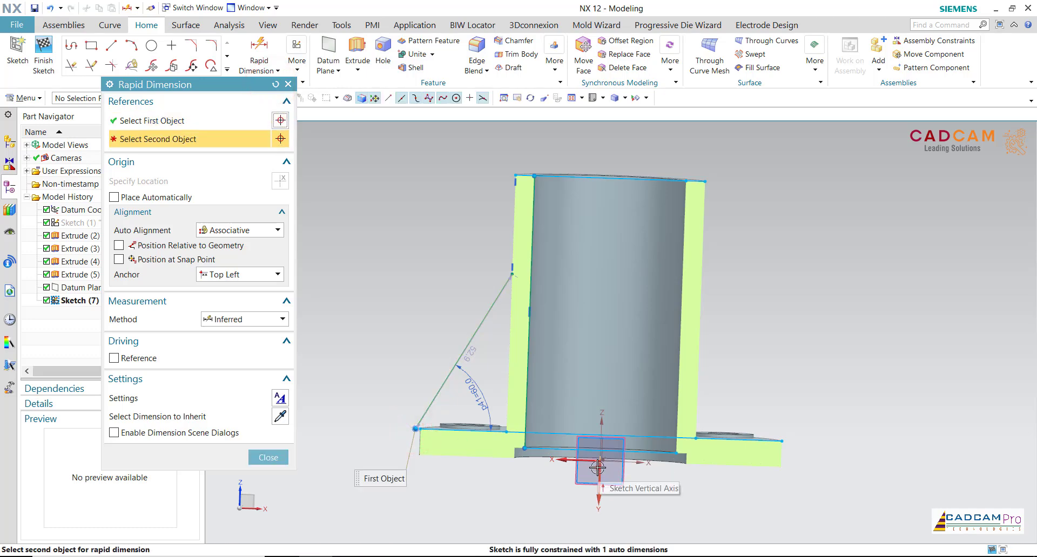
click(597, 467)
click(509, 511)
text(49)
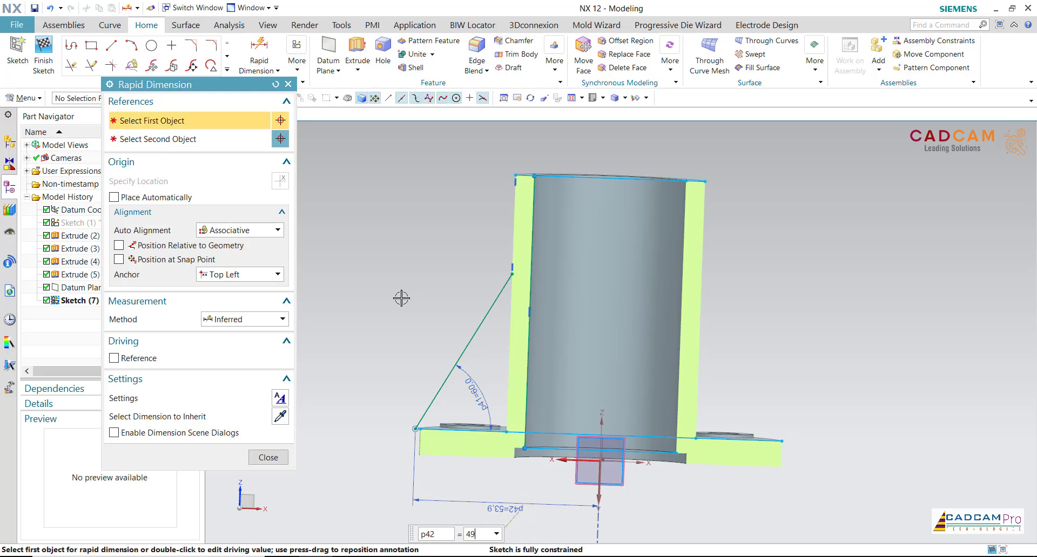
key(Return)
click(279, 454)
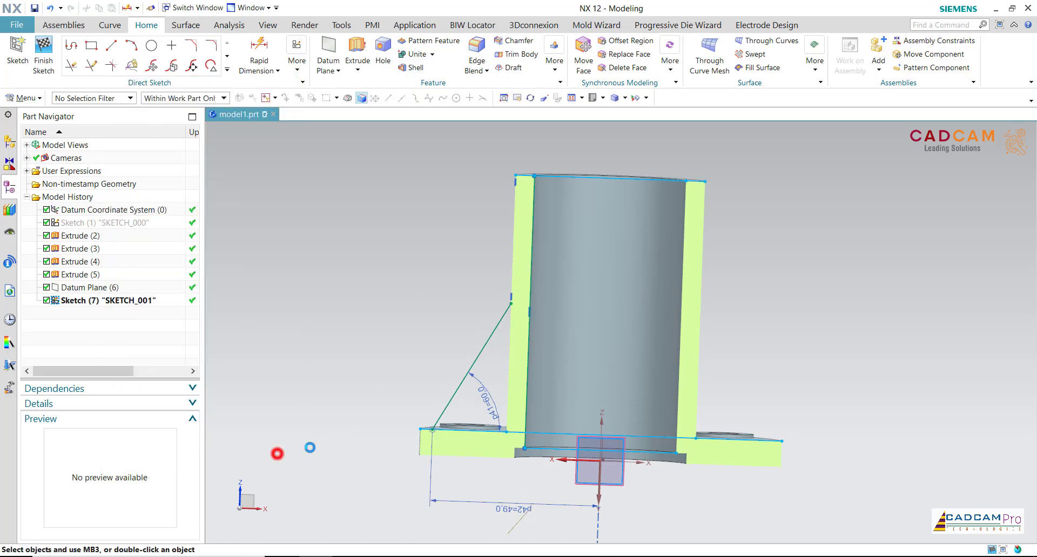
scroll(374, 292, down, 2)
key(Home)
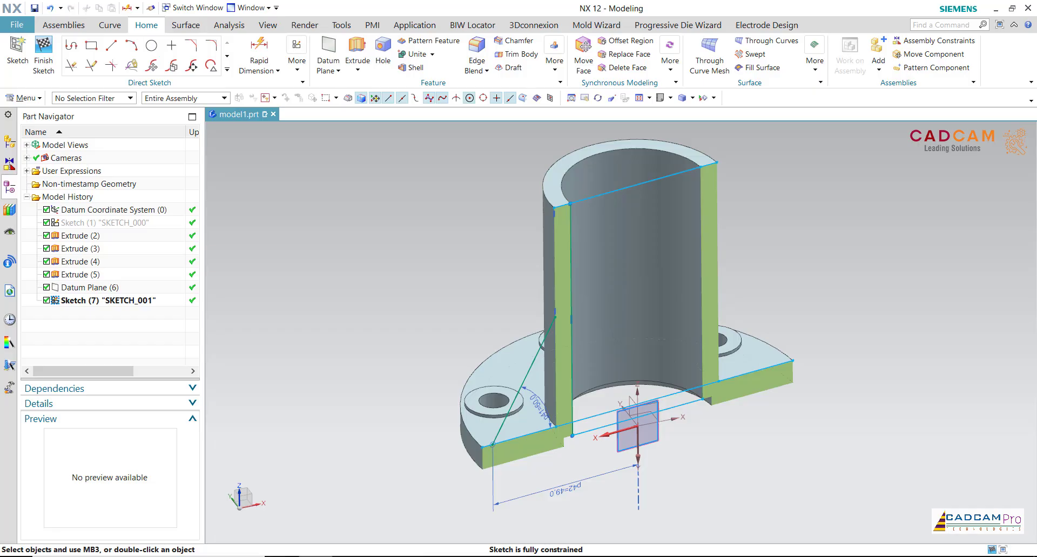
Finish SKETCH_001 and turn off Clip Section so the whole flanged tube shows
click(44, 65)
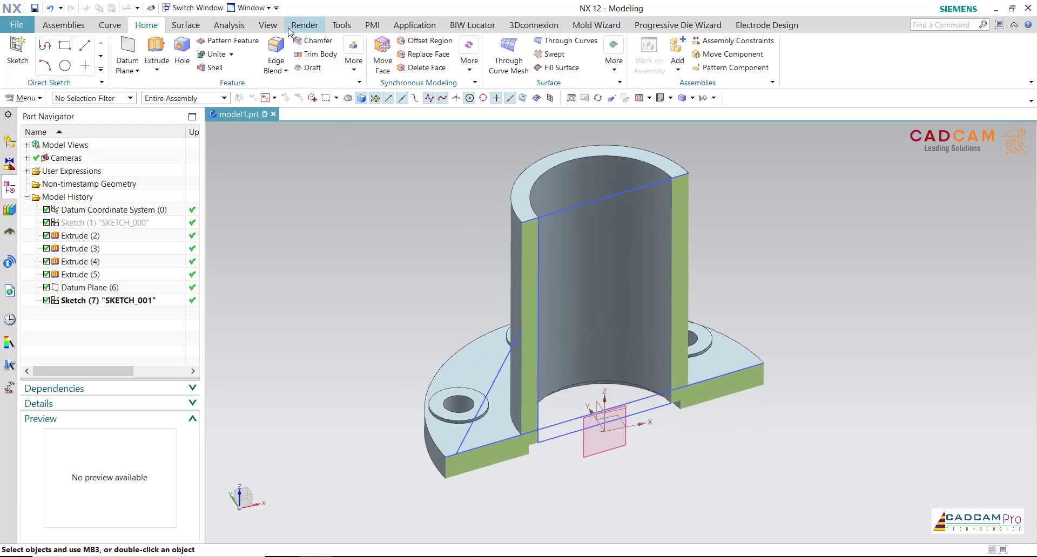
click(268, 25)
click(282, 59)
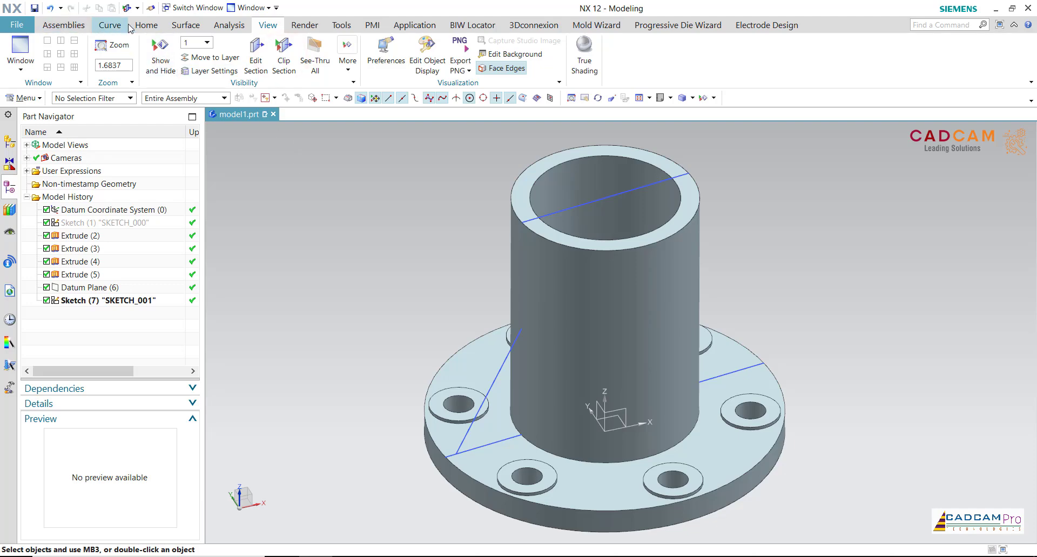
click(147, 25)
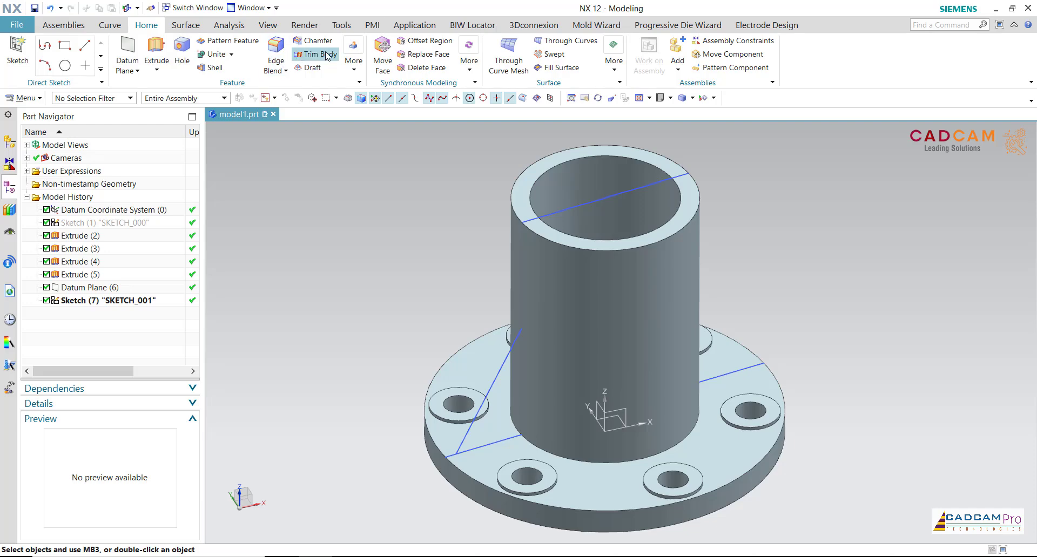
Create a 4 mm rib from the sketch line, joining the tube to the flange
click(360, 71)
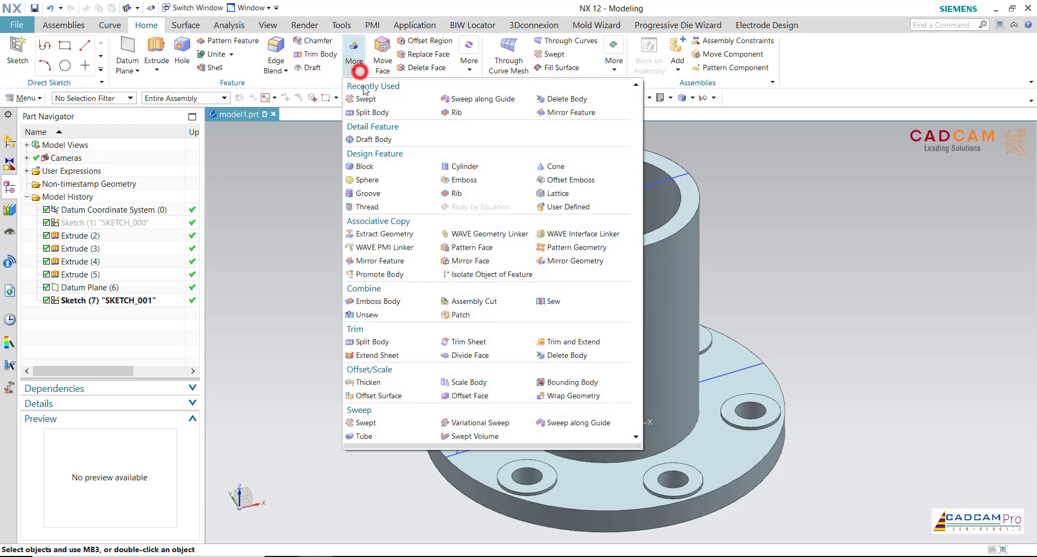
click(456, 112)
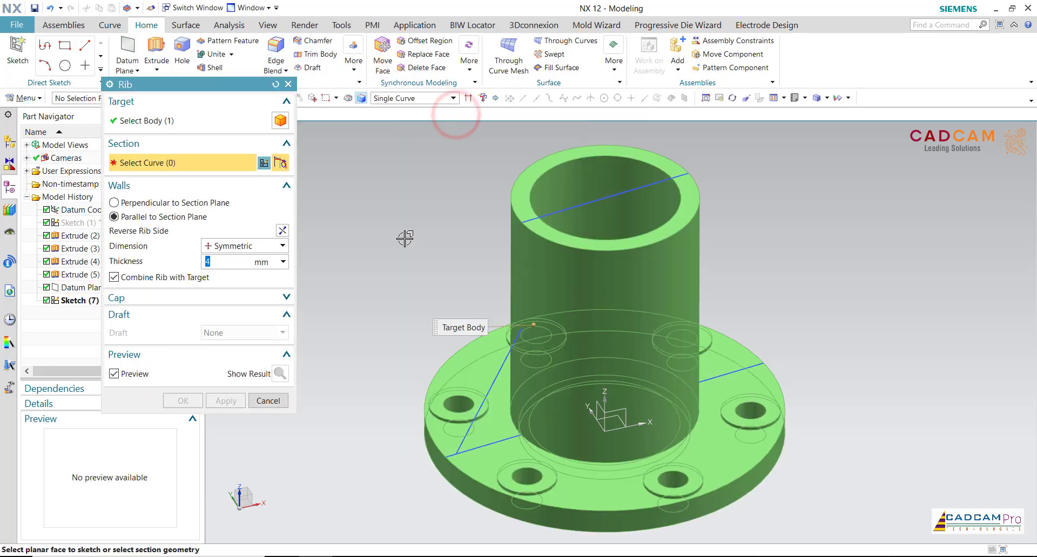
click(398, 98)
click(403, 115)
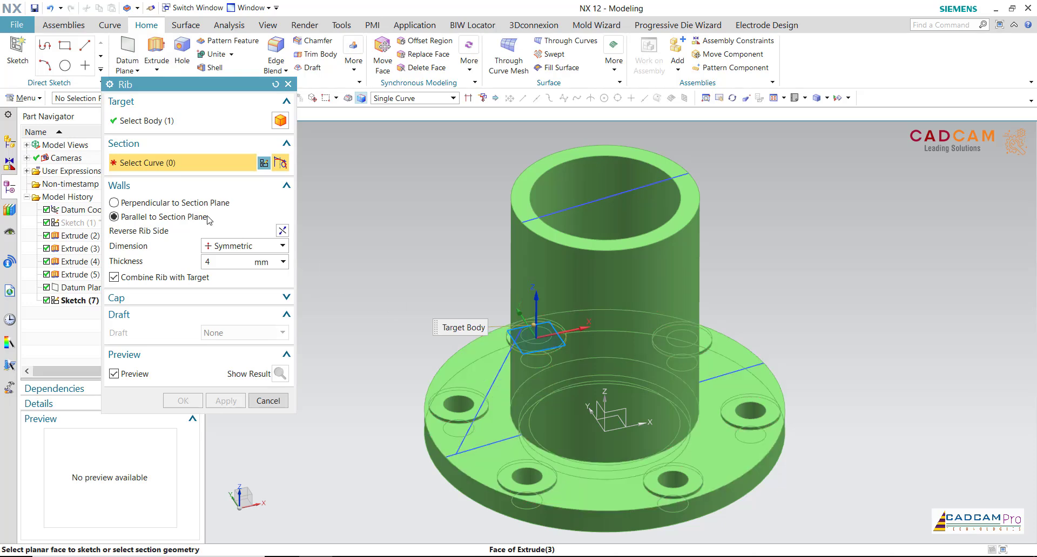
middle_drag(496, 363, 487, 366)
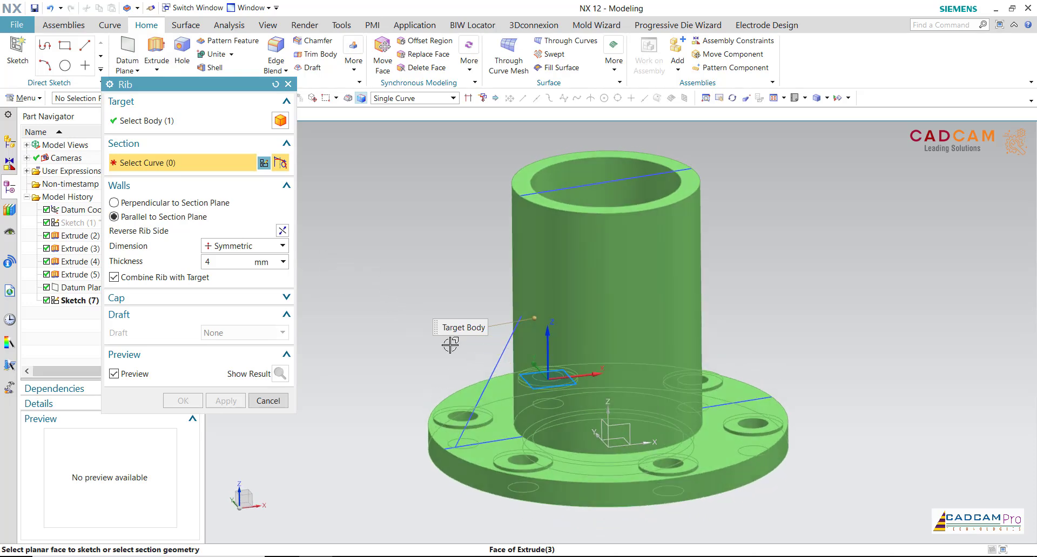
click(493, 365)
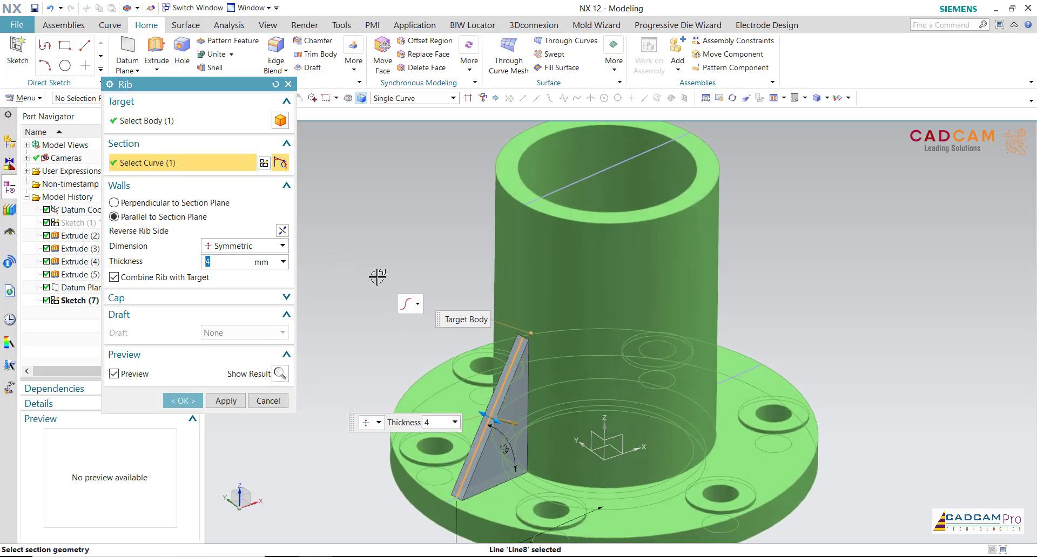
middle_drag(378, 276, 375, 276)
click(193, 401)
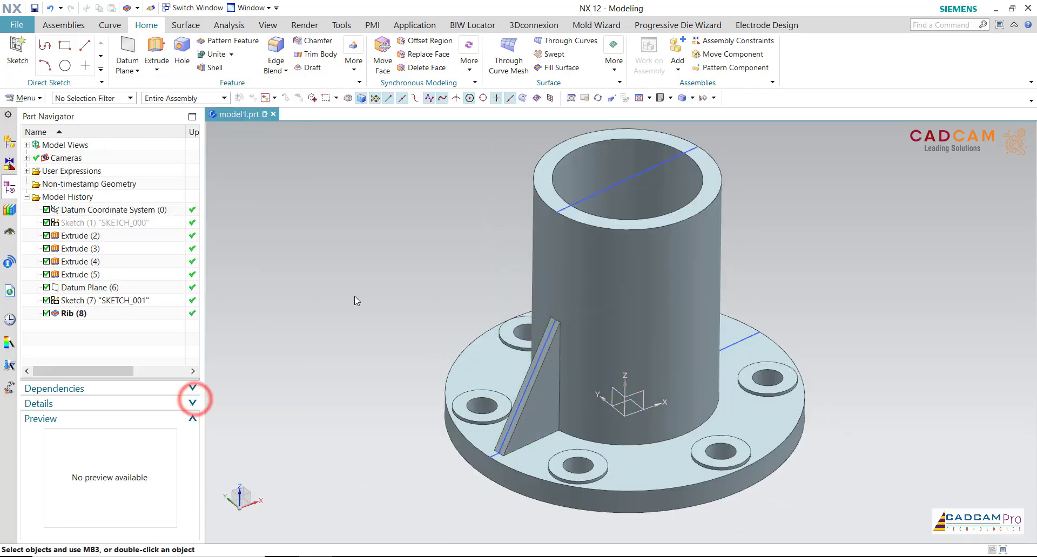
Fit the model in trimetric view and hide SKETCH_001
key(Home)
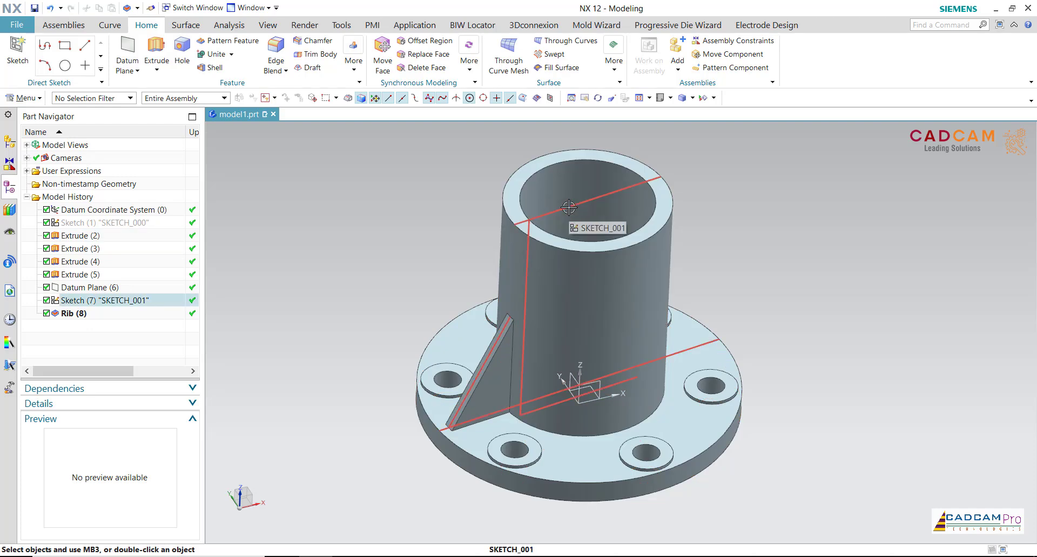
click(569, 207)
click(648, 191)
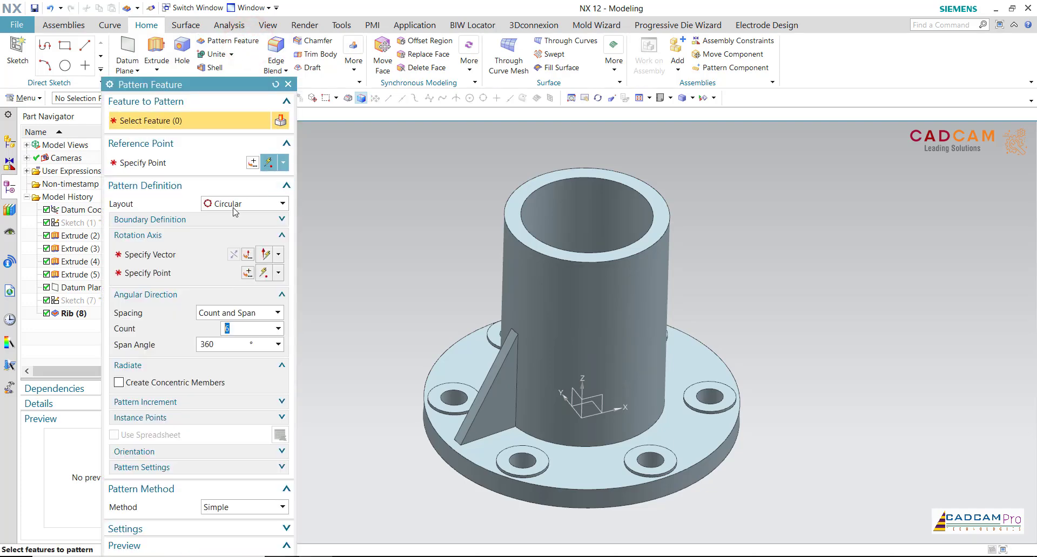
Preview a circular pattern of Rib (8): 6 copies over 360° about Z, Simple method
click(233, 205)
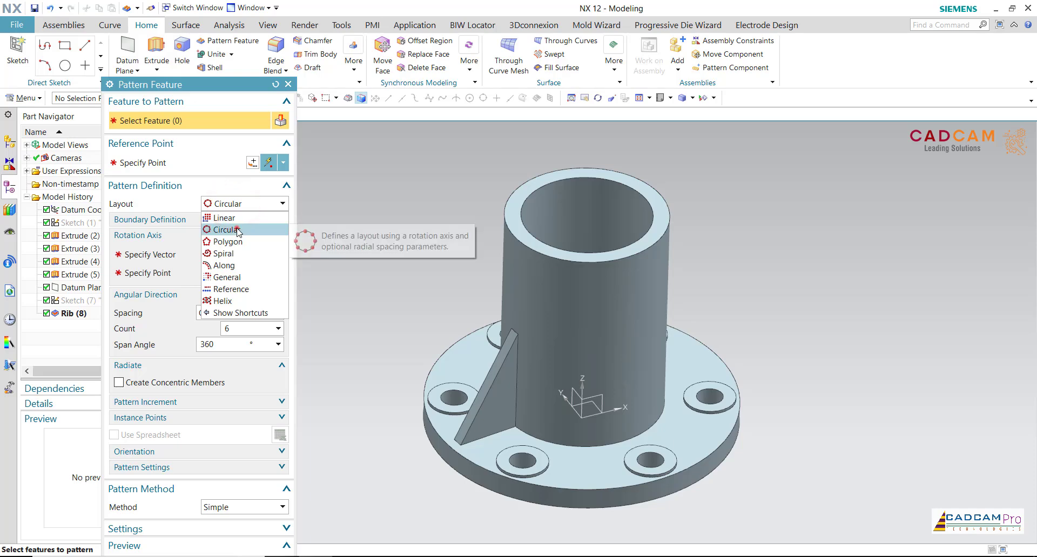
click(238, 230)
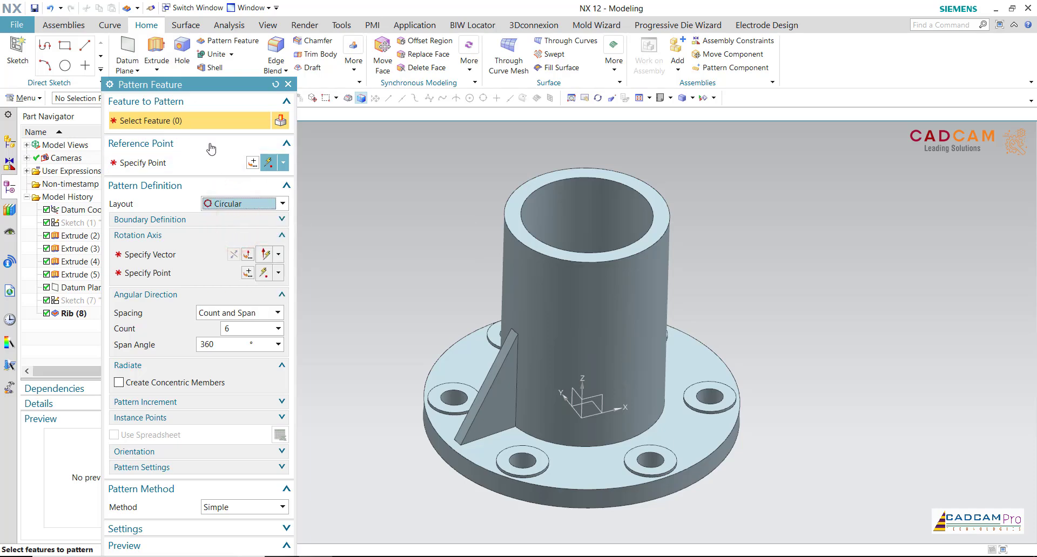
click(491, 384)
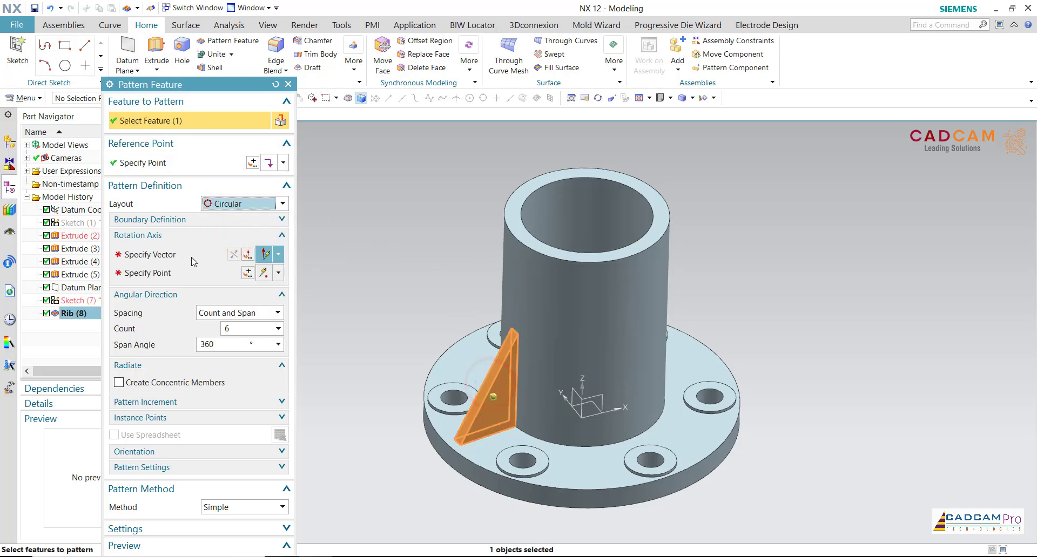
click(174, 259)
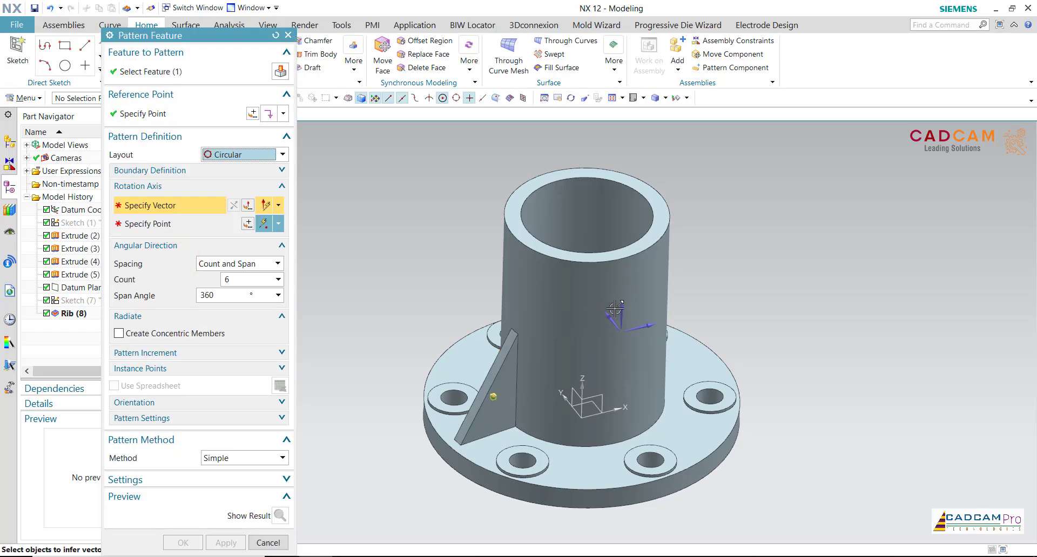
click(584, 390)
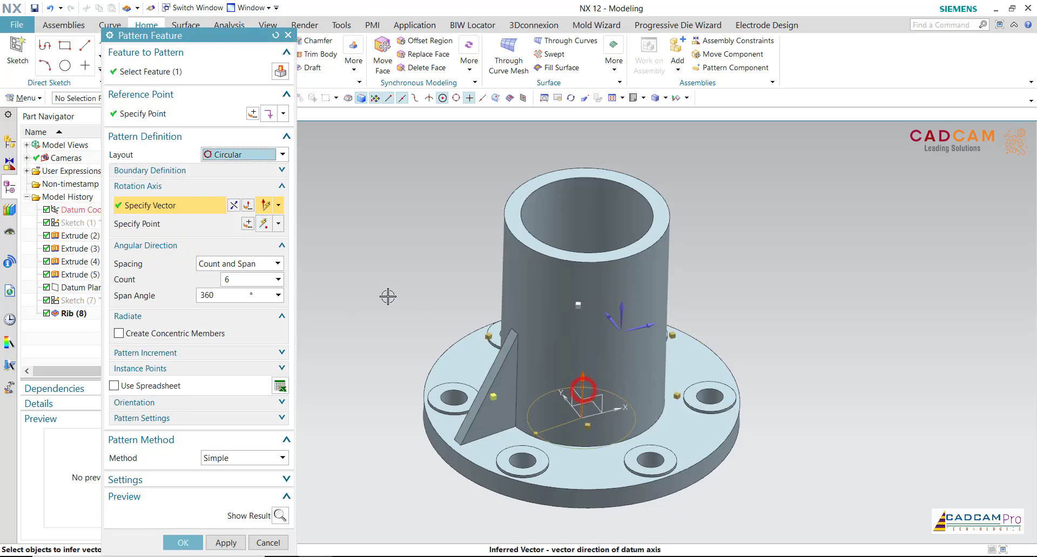
middle_drag(359, 261, 352, 317)
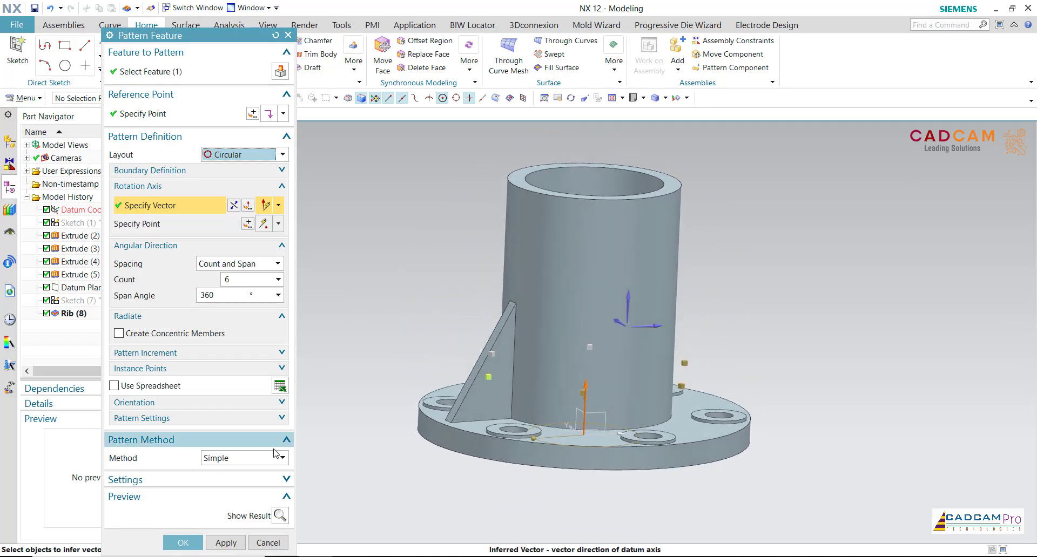
click(246, 462)
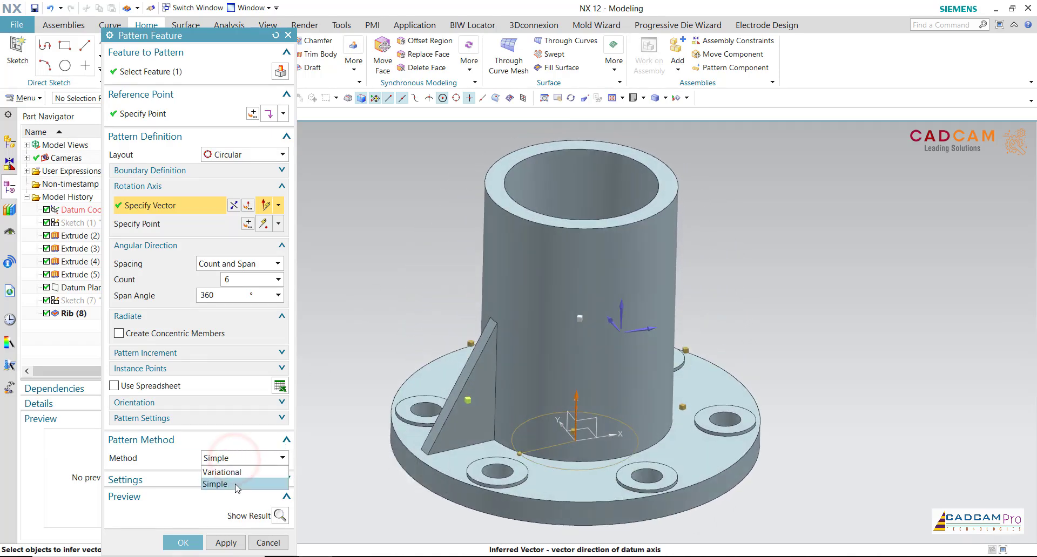
click(236, 484)
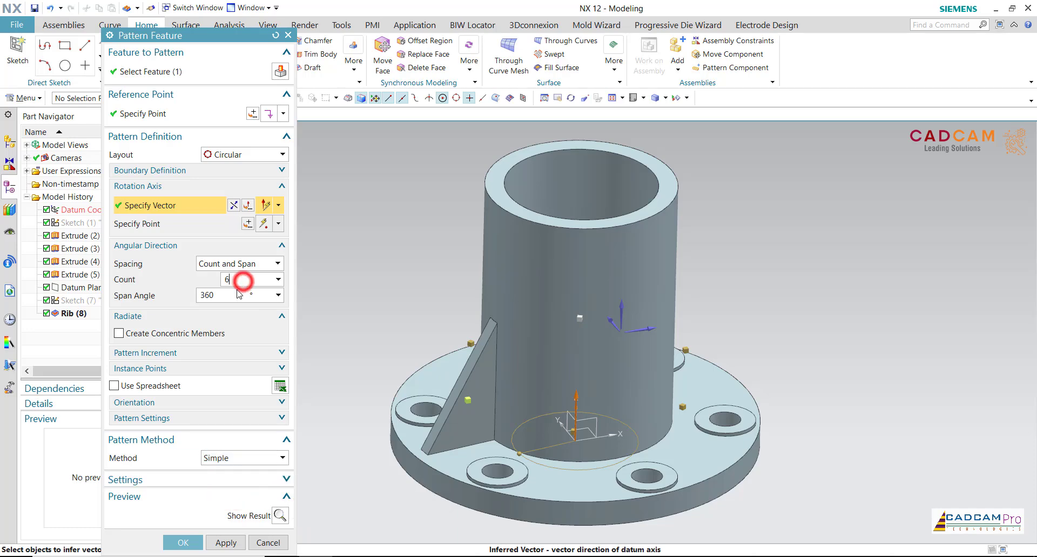
double_click(225, 295)
click(279, 516)
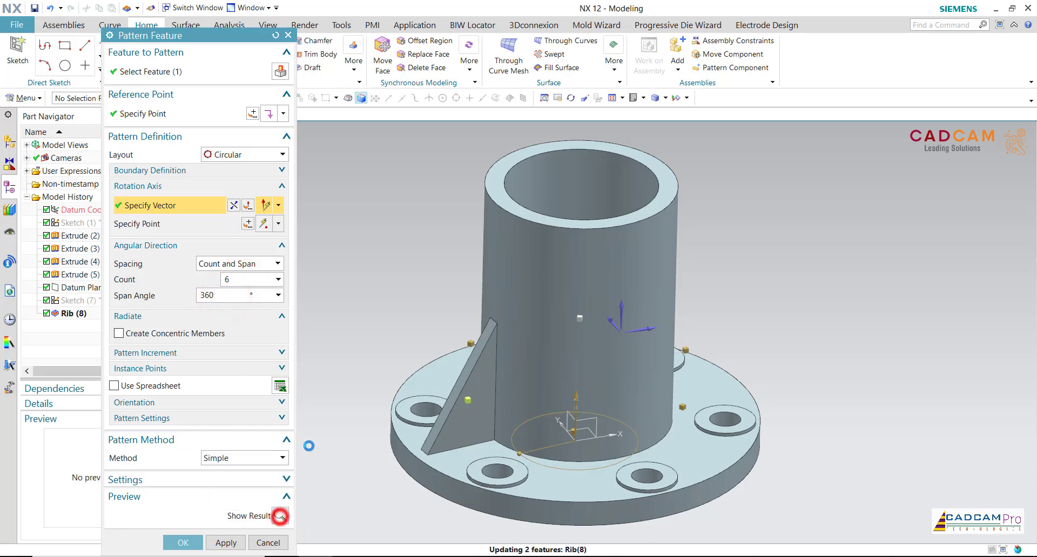
Confirm the circular pattern, placing six ribs evenly around the tube
click(199, 542)
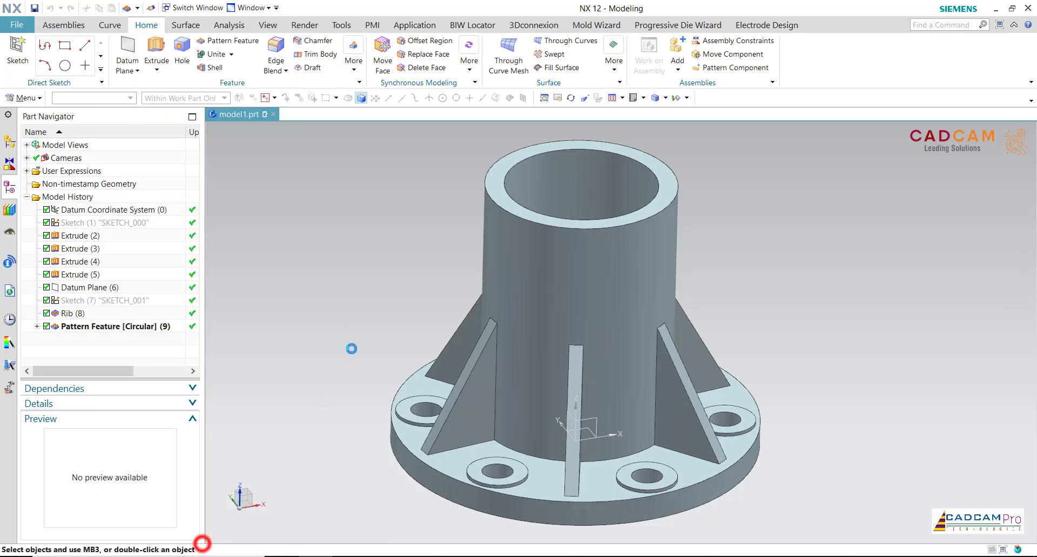
scroll(350, 314, down, 2)
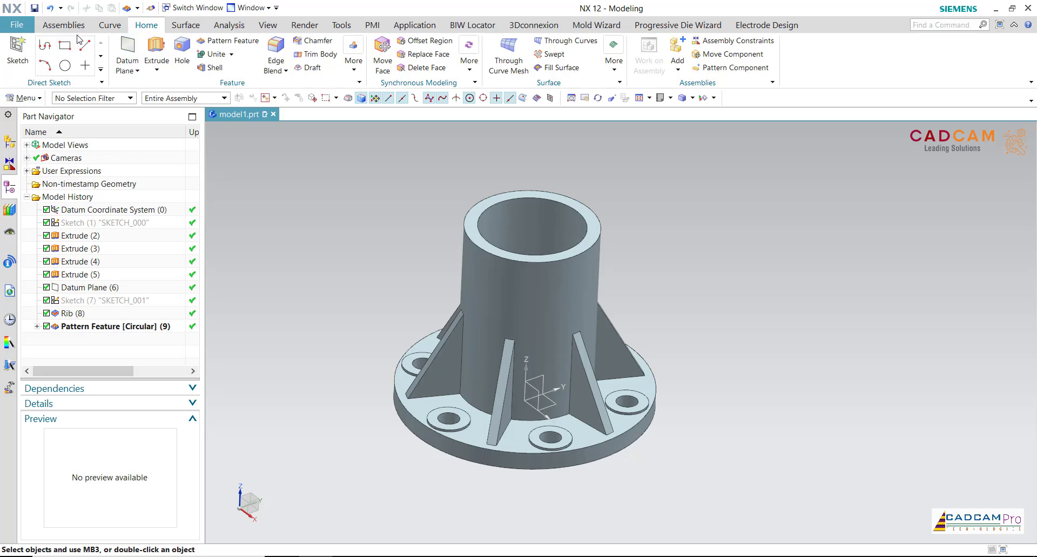
Create a new sketch, SKETCH_002, on the YZ datum plane
click(18, 48)
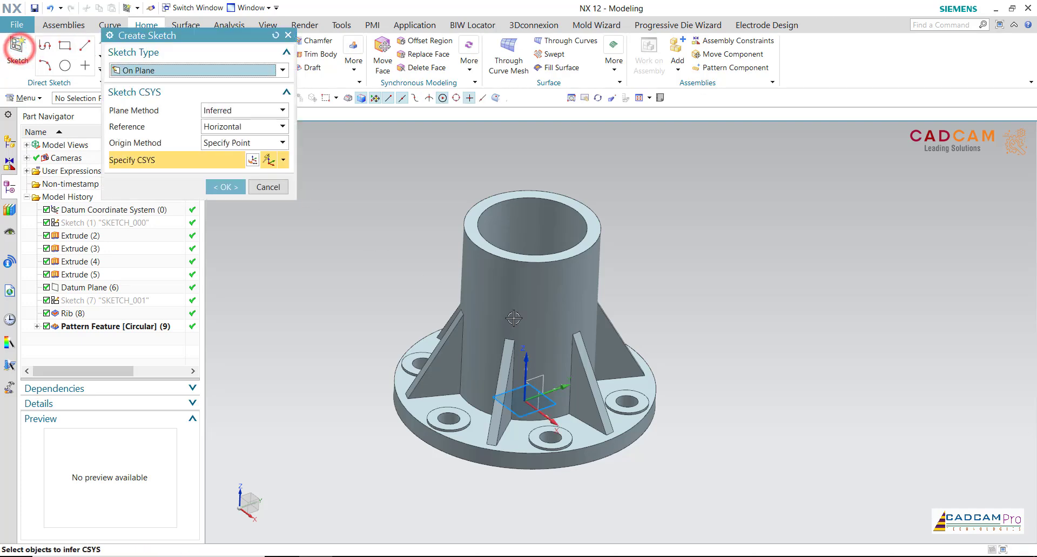
click(541, 378)
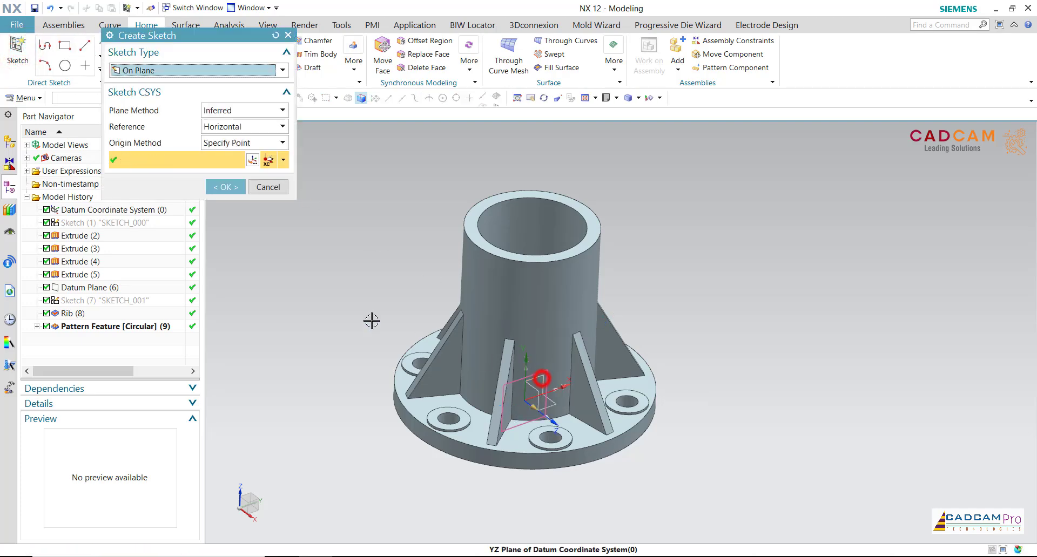
click(241, 190)
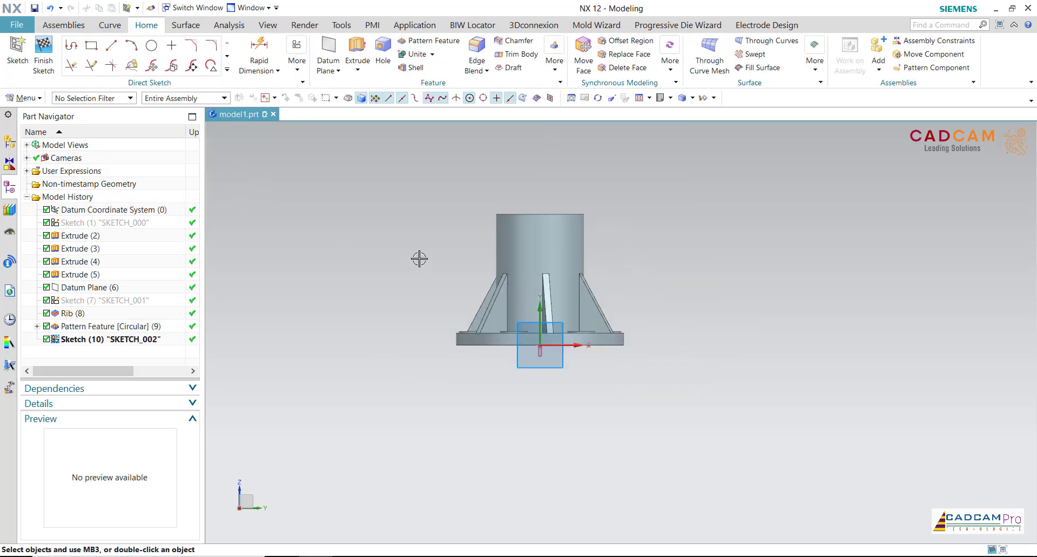
scroll(419, 258, up, 2)
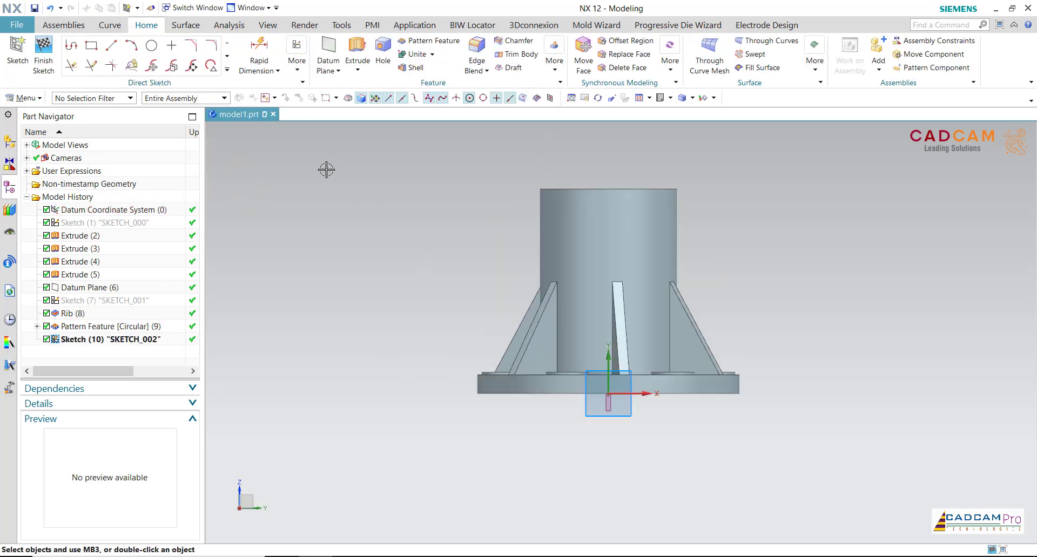
Section the part through its middle with the X plane using Edit Section
click(268, 24)
click(262, 54)
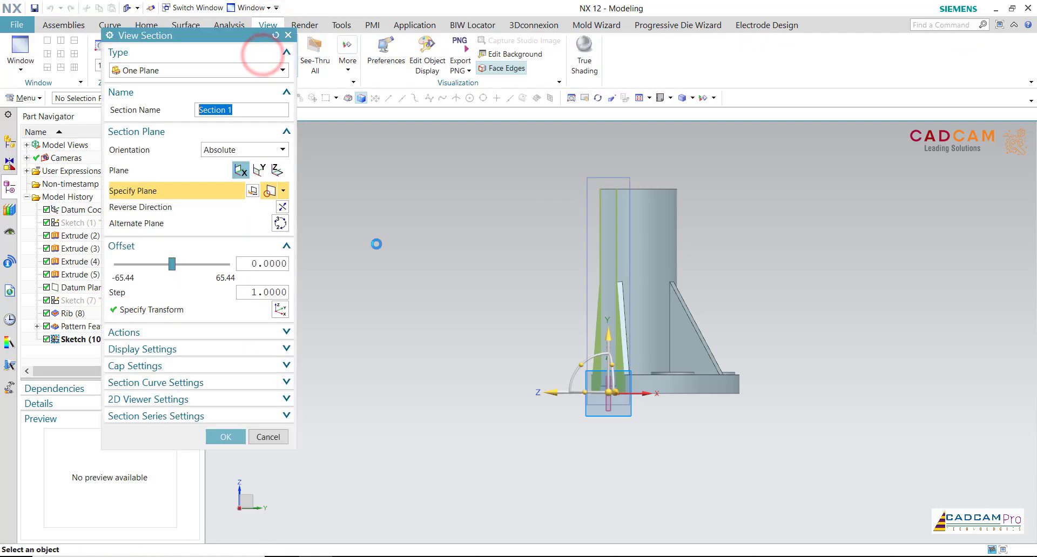
click(257, 171)
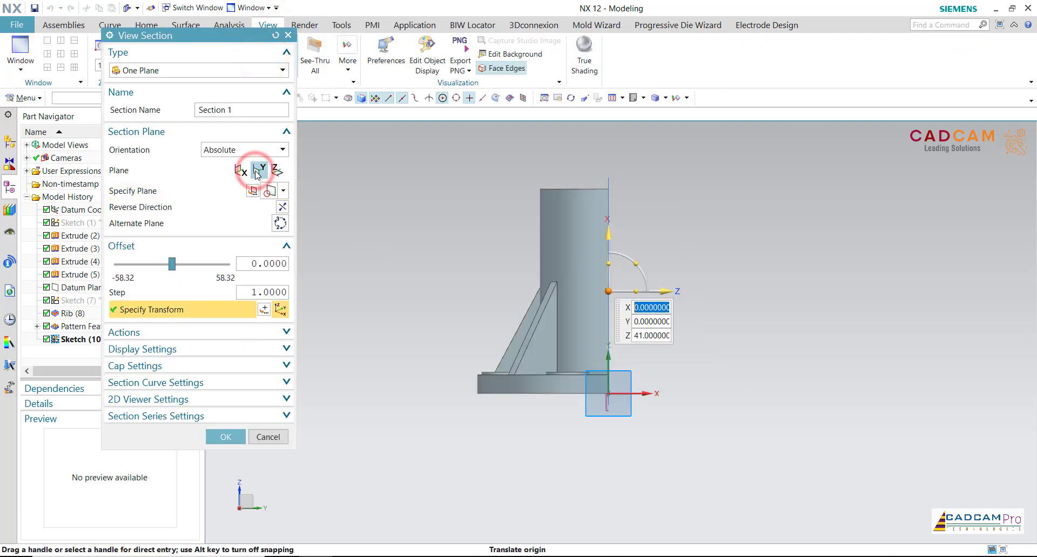
click(275, 171)
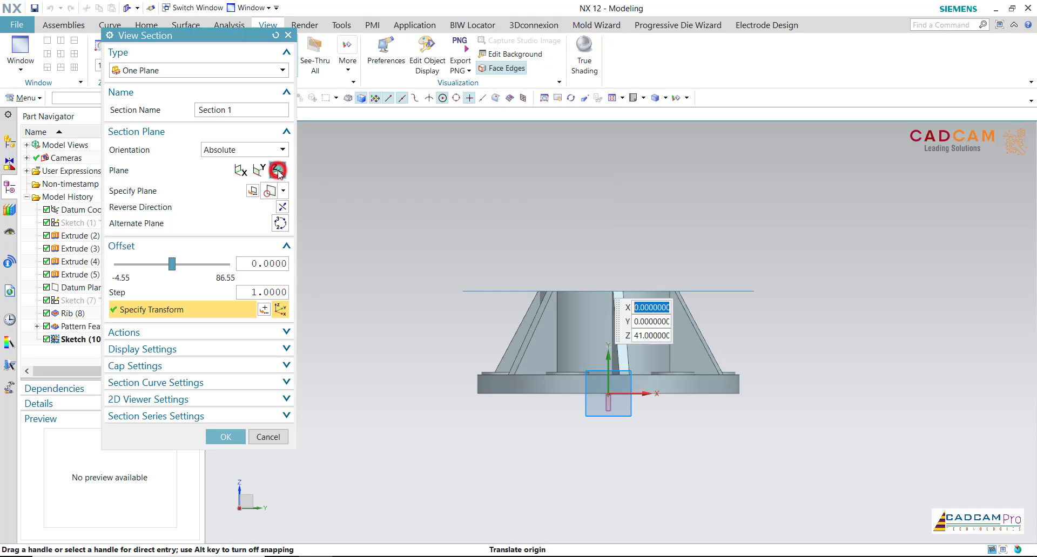
click(241, 171)
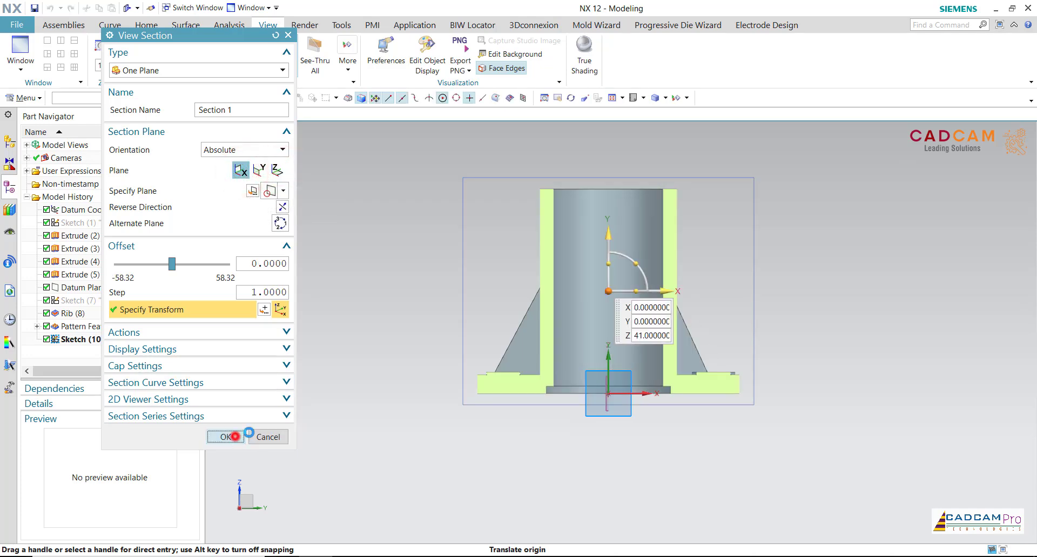
click(234, 437)
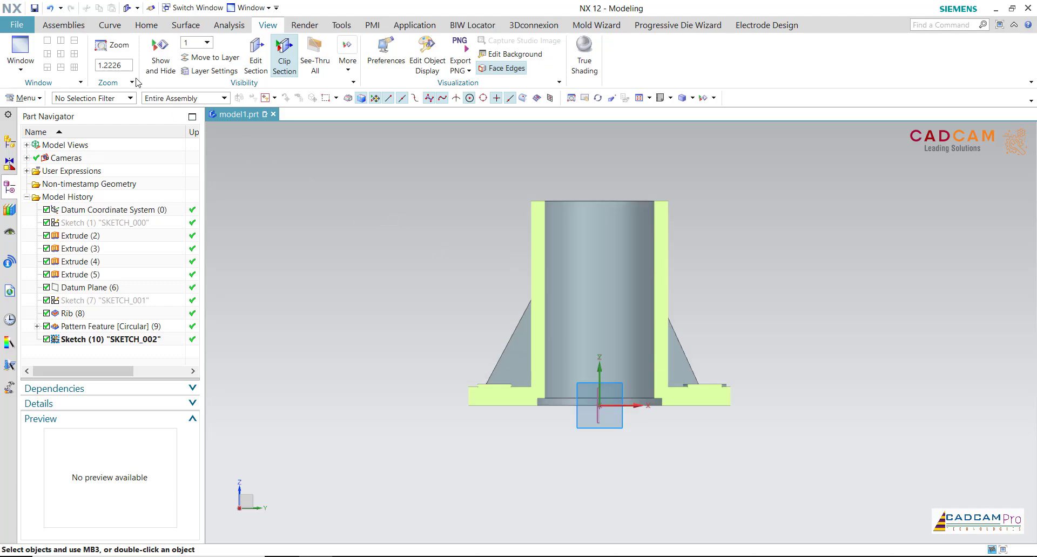
Project the tube's top edge and the Face of Extrude(2) edges into SKETCH_002
click(150, 27)
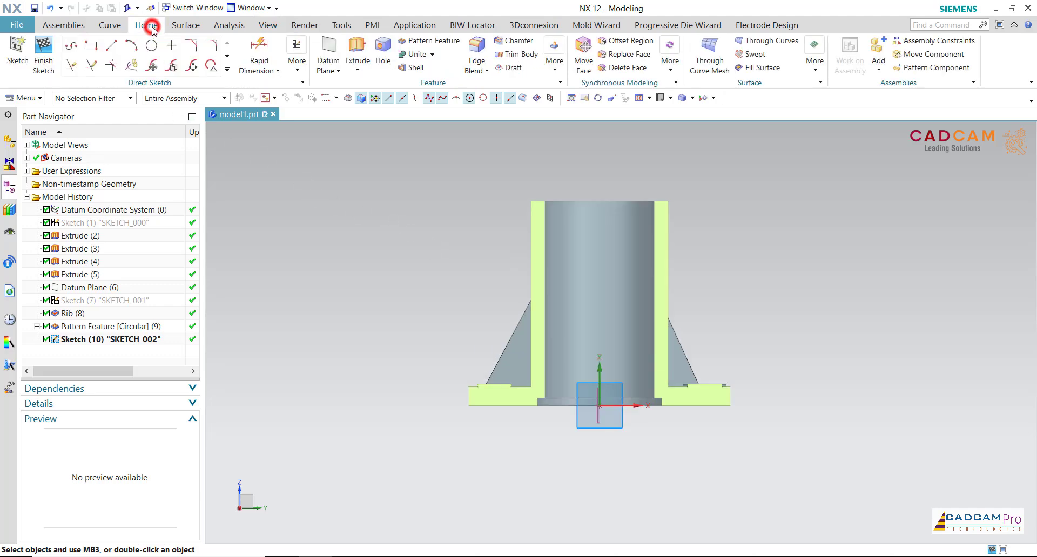
click(72, 47)
scroll(530, 186, up, 2)
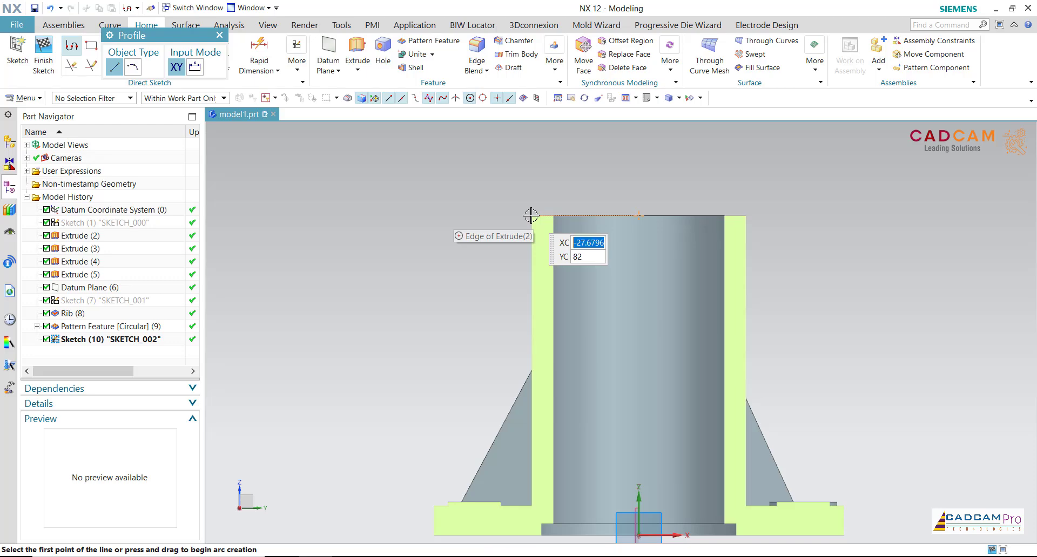
scroll(549, 262, up, 1)
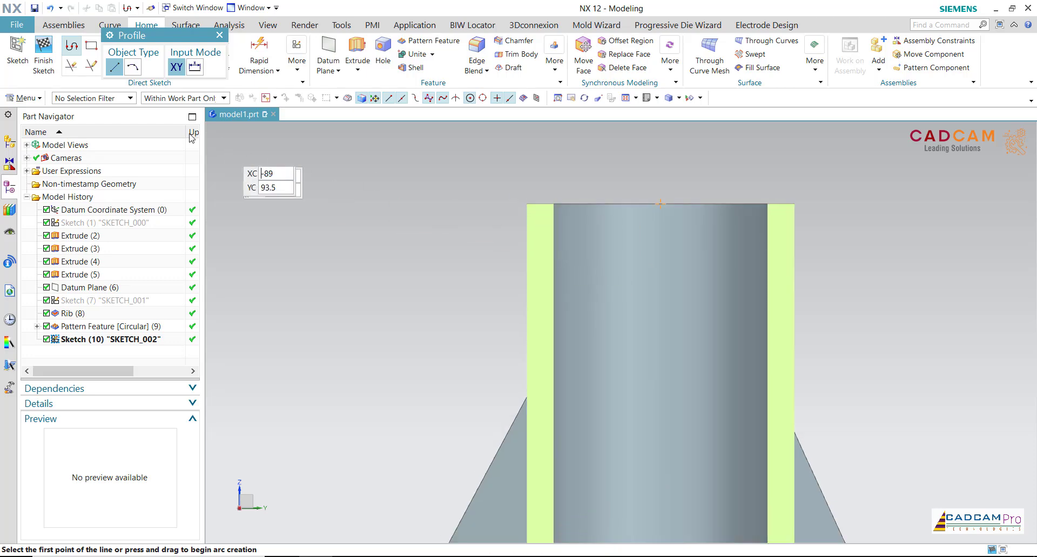
click(219, 35)
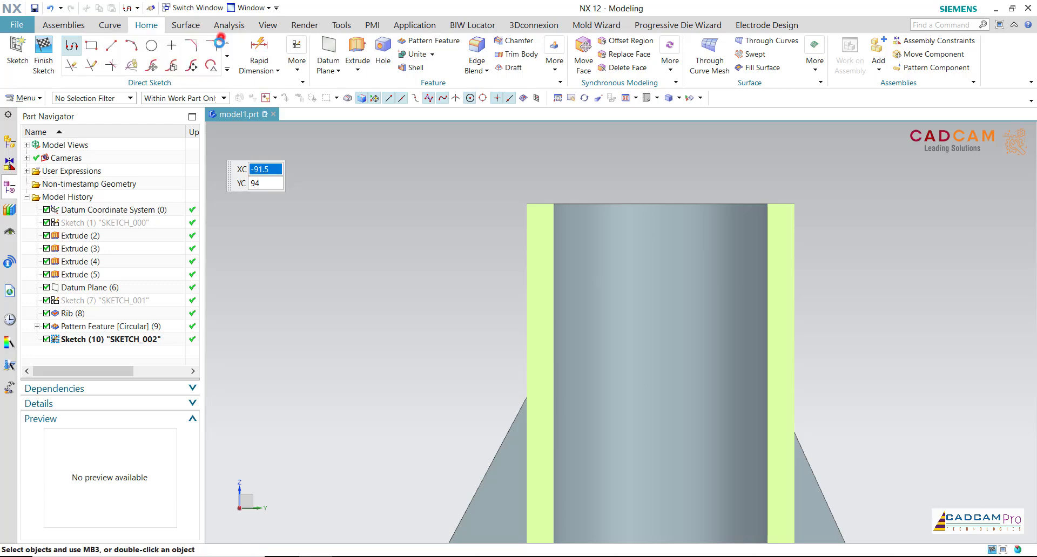
click(226, 71)
click(137, 167)
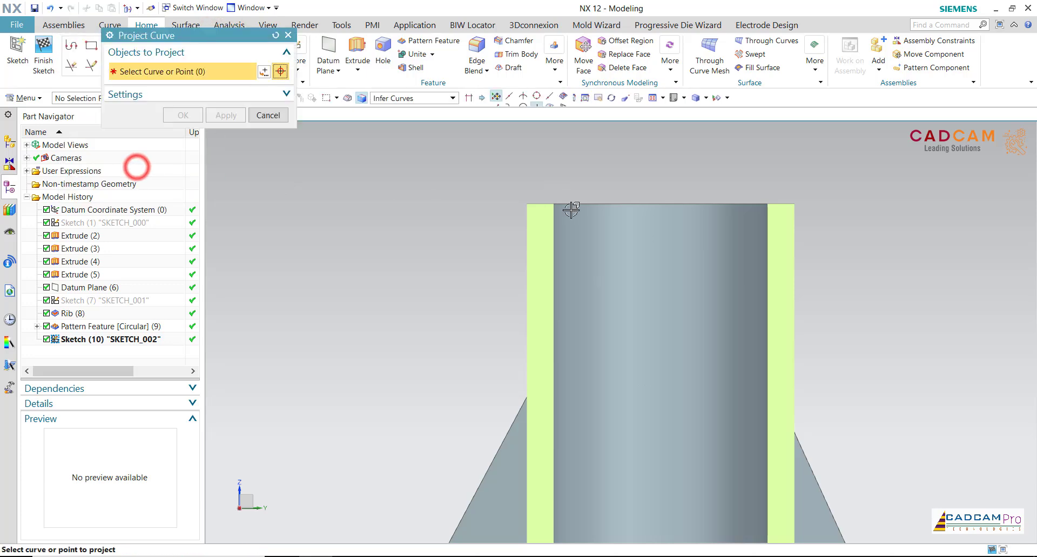
click(534, 205)
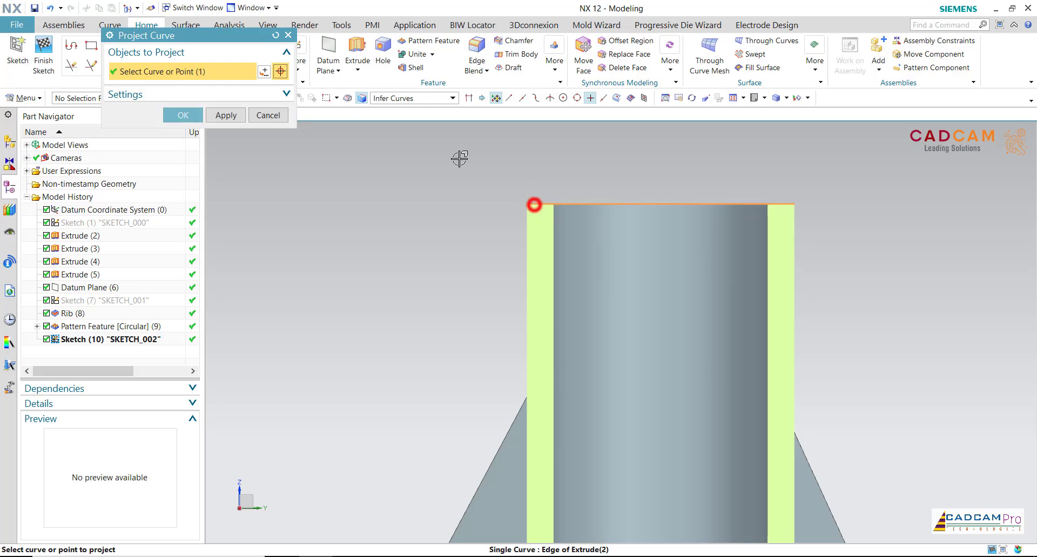
scroll(460, 159, down, 3)
scroll(460, 274, up, 1)
scroll(498, 391, up, 1)
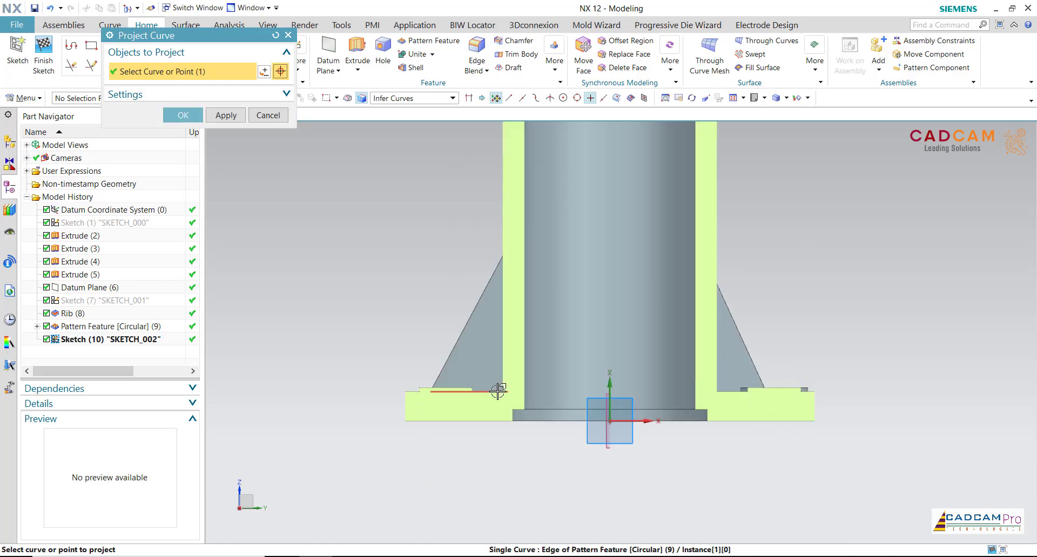
scroll(402, 314, down, 2)
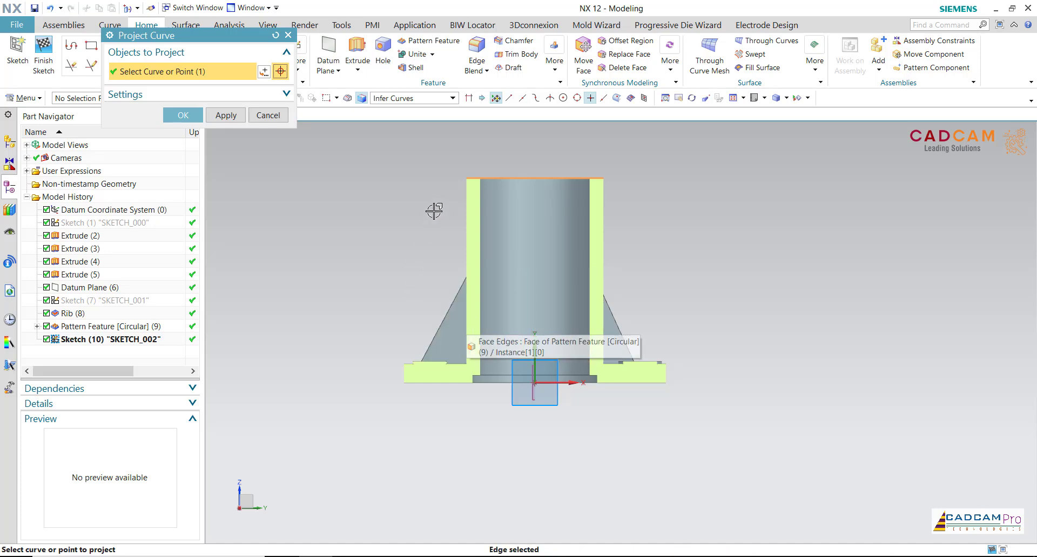
click(463, 382)
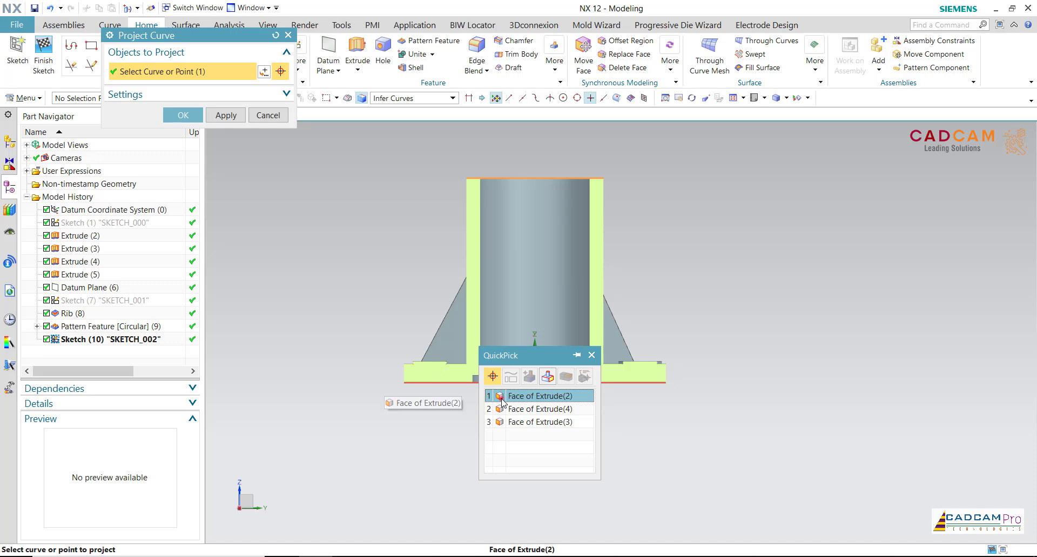
click(501, 397)
click(183, 115)
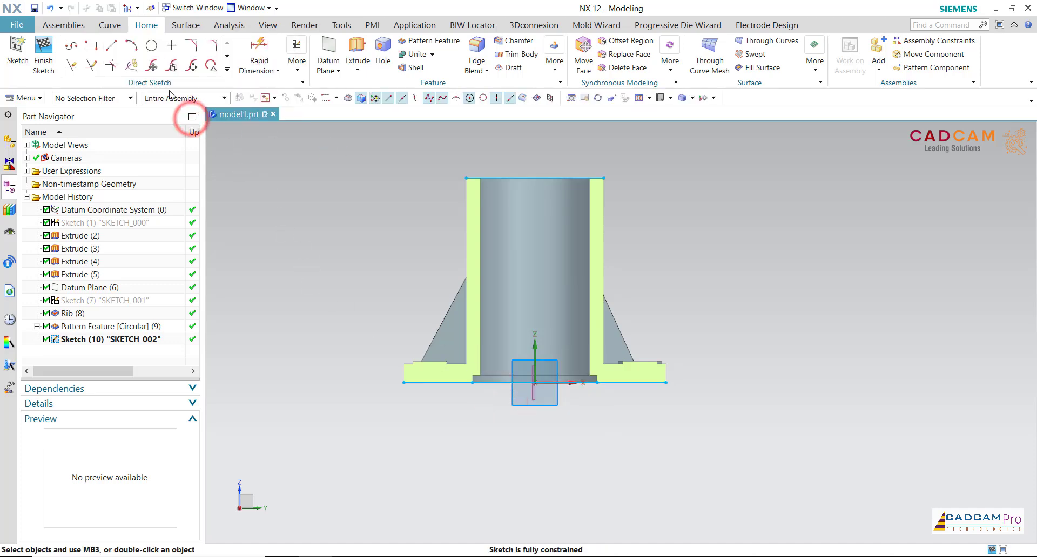
Project the tube's bottom edge into the sketch as well
click(110, 53)
scroll(470, 176, up, 1)
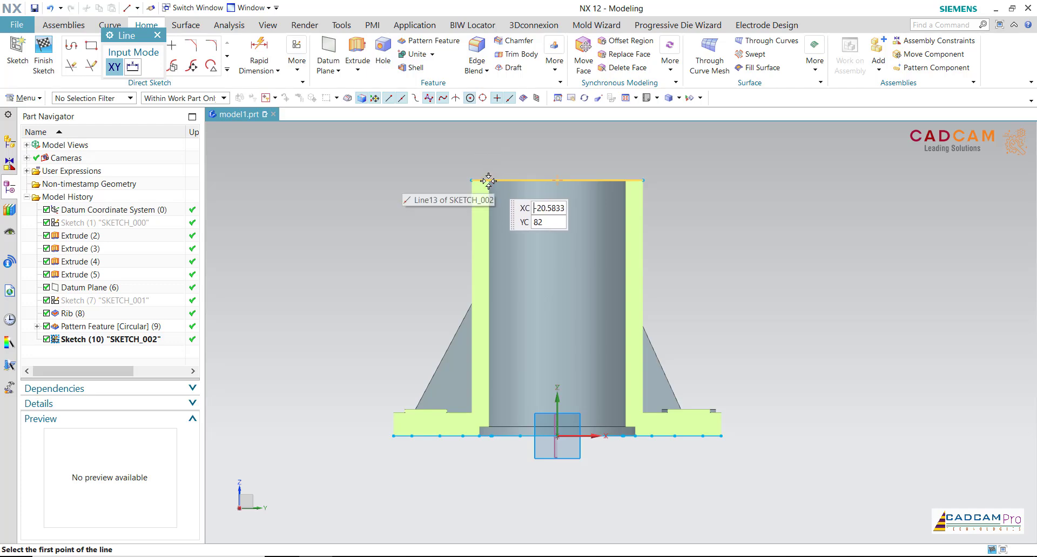
scroll(426, 200, up, 2)
scroll(420, 200, down, 1)
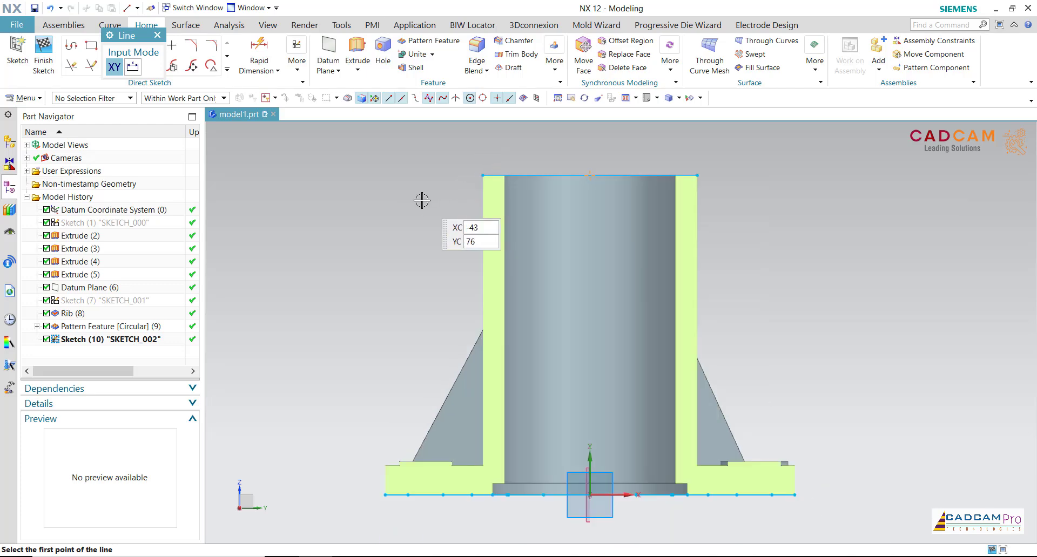
click(227, 70)
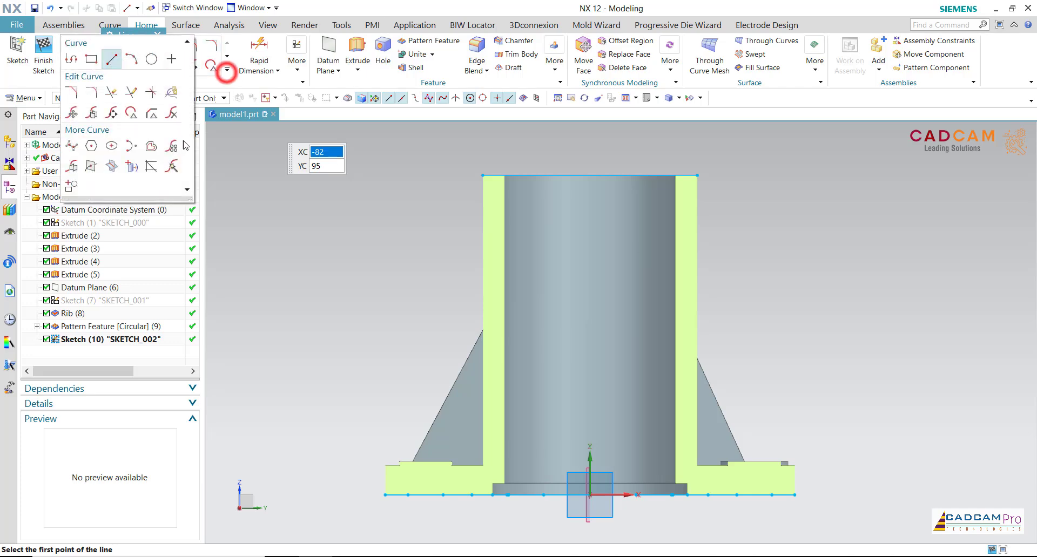
click(132, 169)
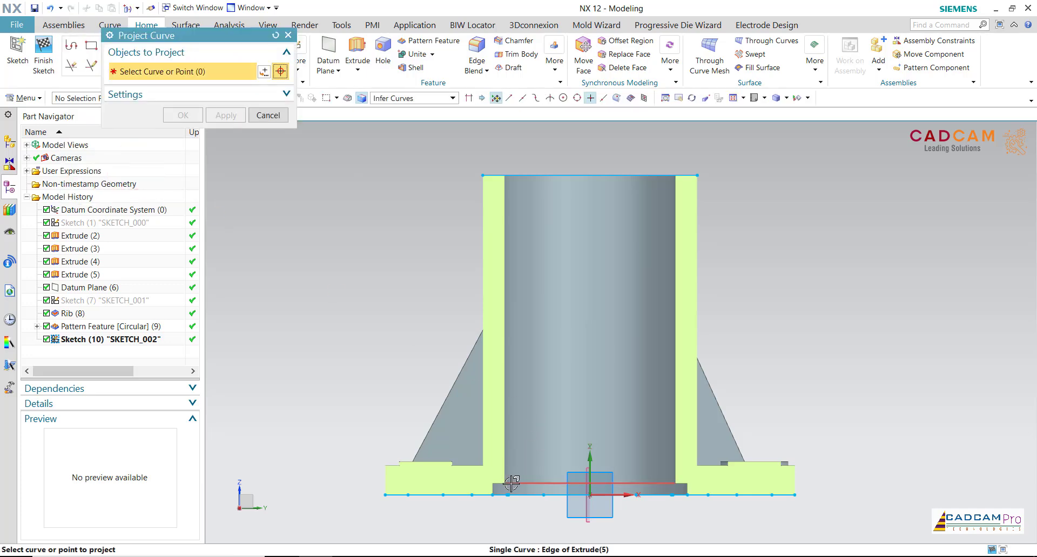
click(509, 483)
click(181, 117)
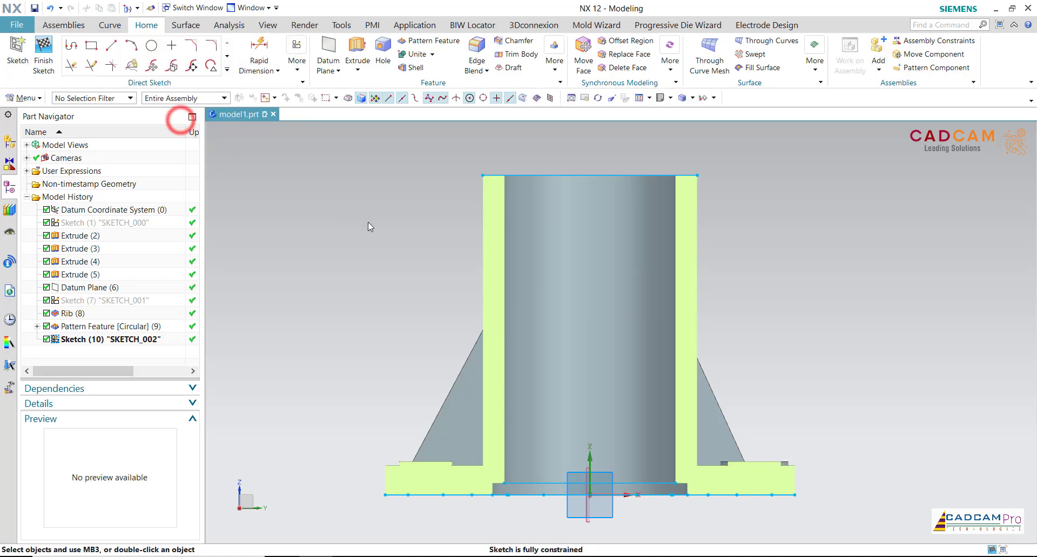
Draw a vertical line from the bore's bottom-left corner to its top-left corner
click(110, 46)
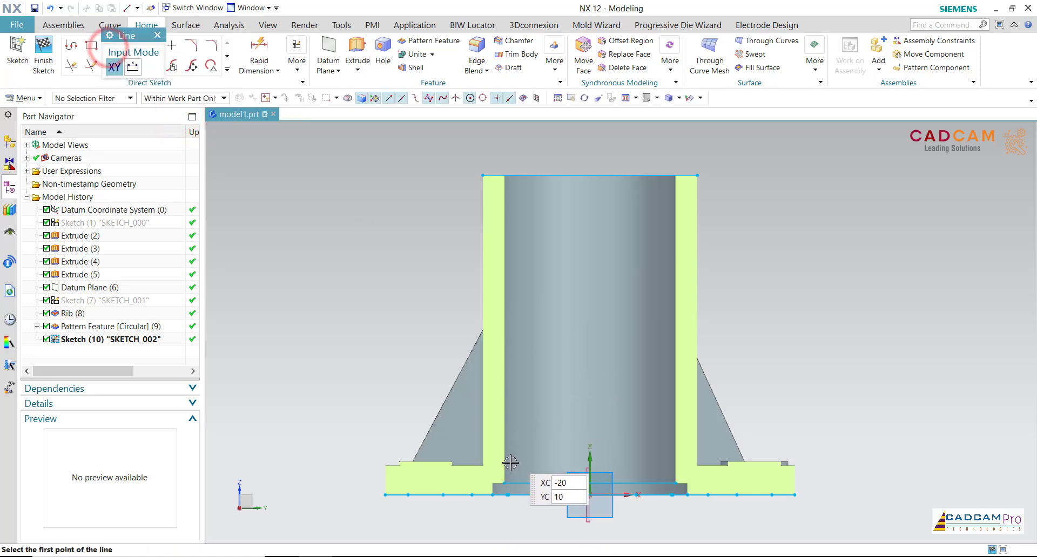
click(503, 483)
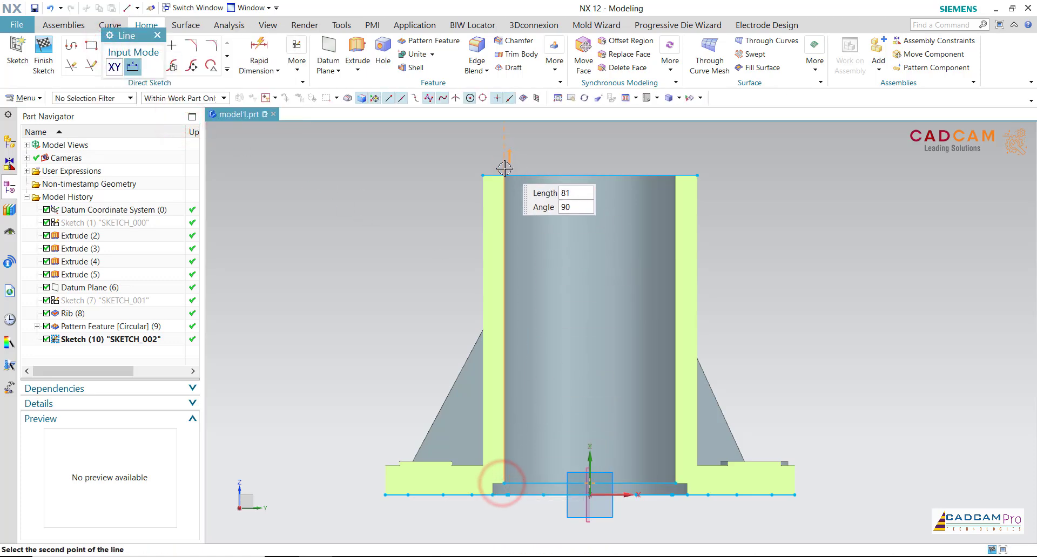
click(504, 174)
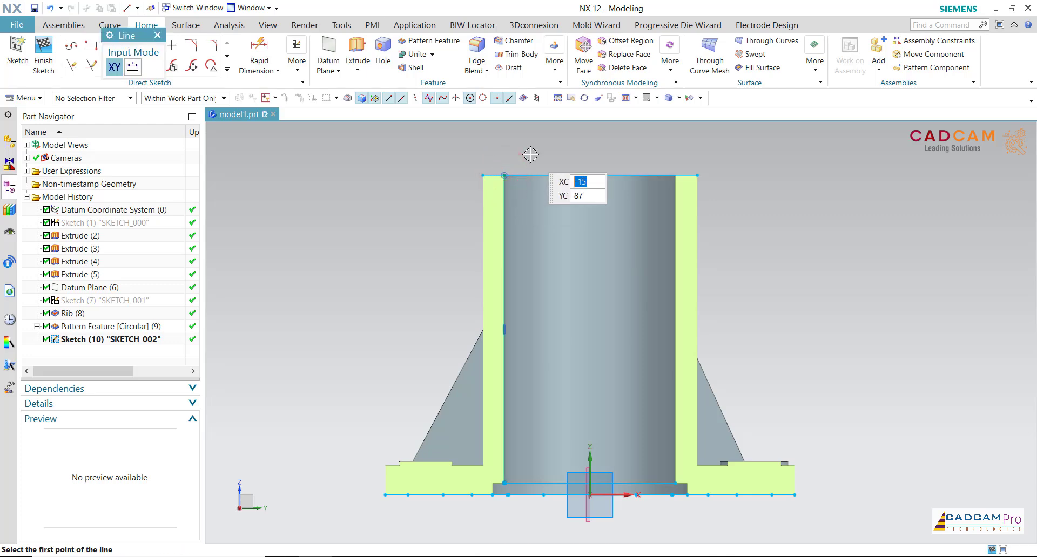
key(Escape)
Draw an 18, 47 and 36 mm three-line profile from the wall's top-left corner
click(78, 47)
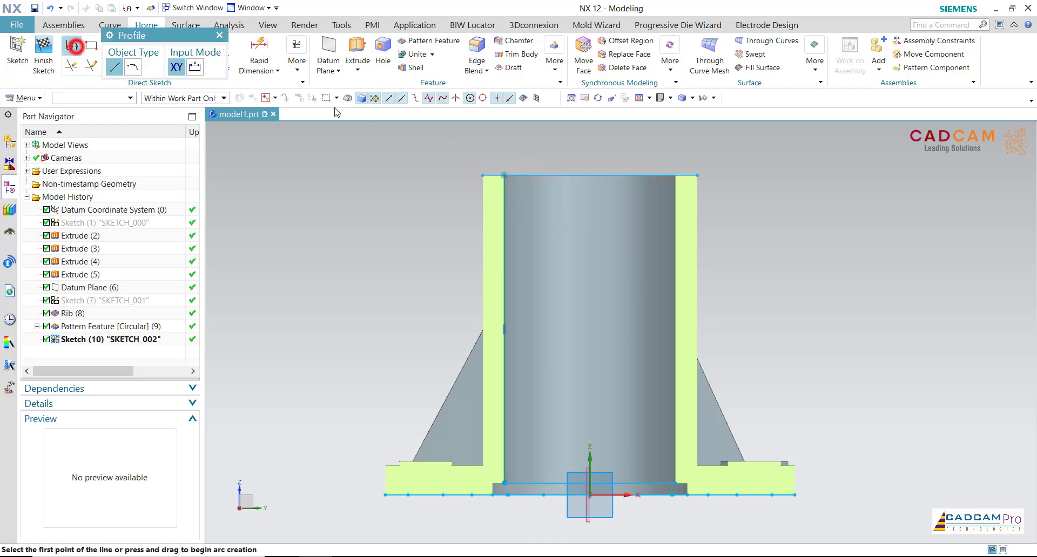
click(482, 175)
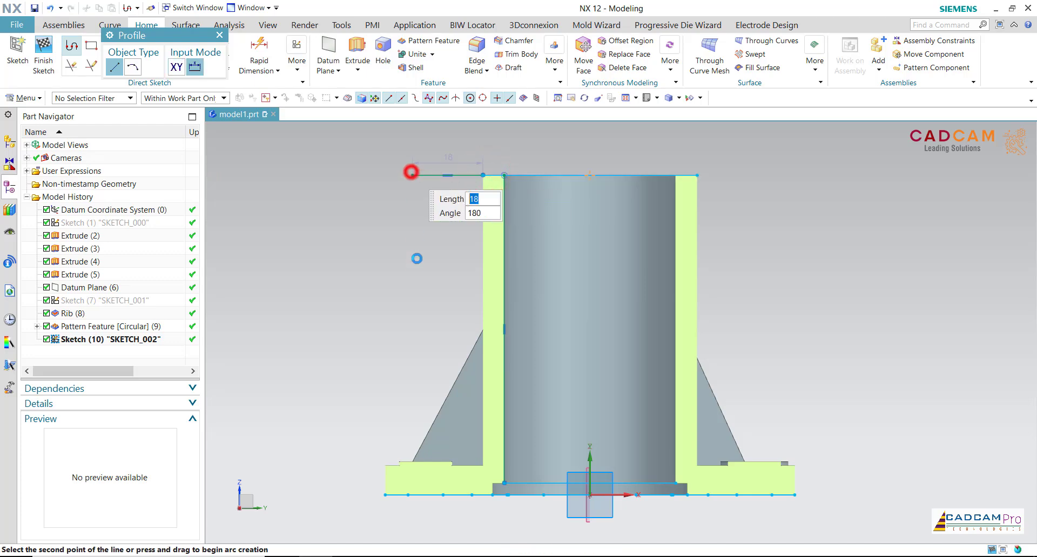
click(411, 175)
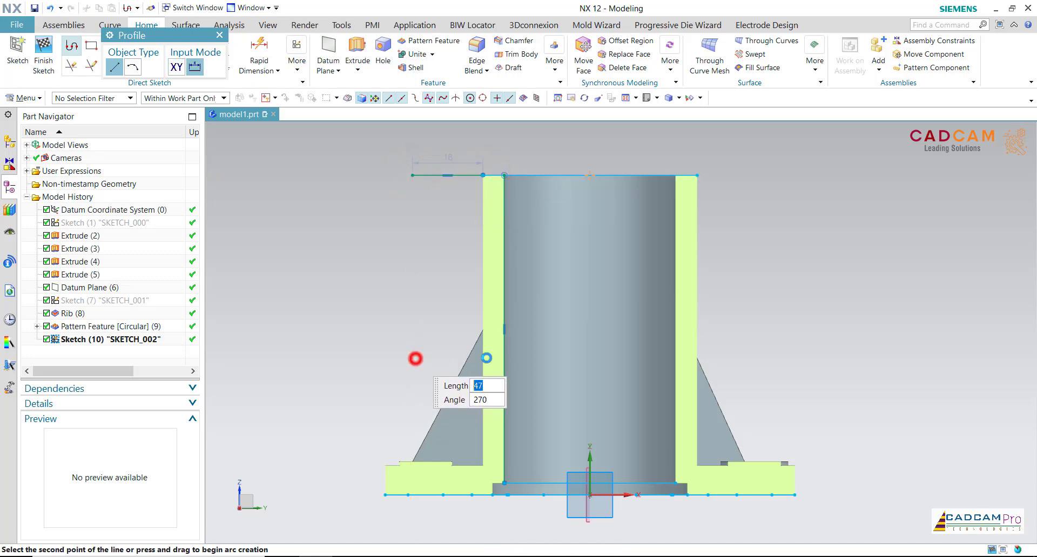
click(414, 358)
click(554, 358)
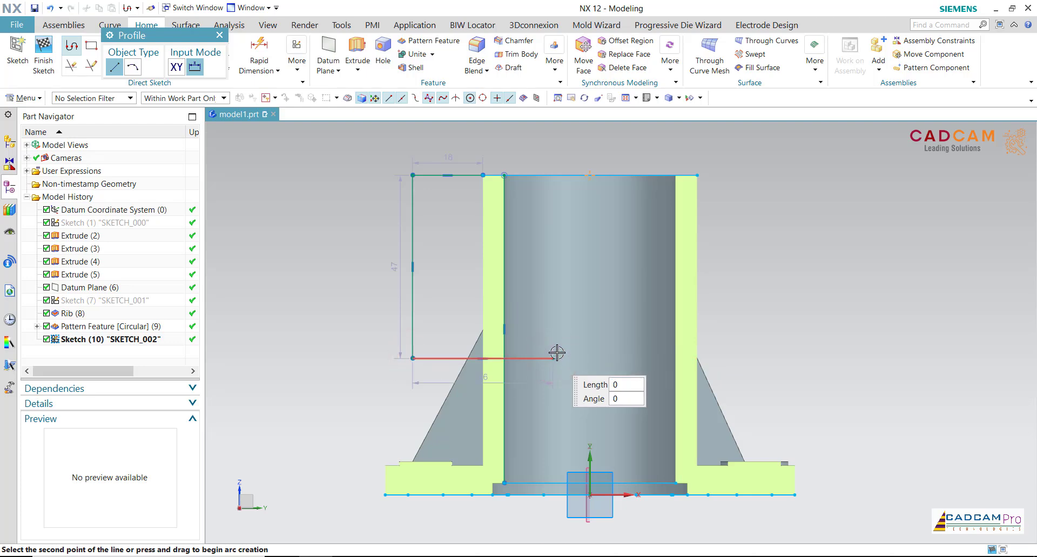
click(552, 358)
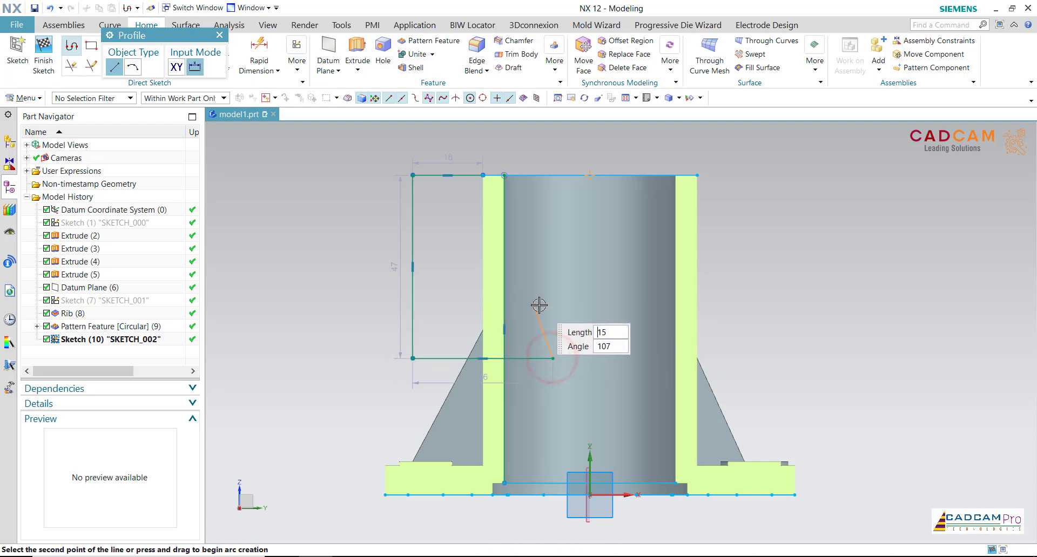
key(Escape)
Constrain the bottom line's end to lie on the wall's inner edge
click(549, 358)
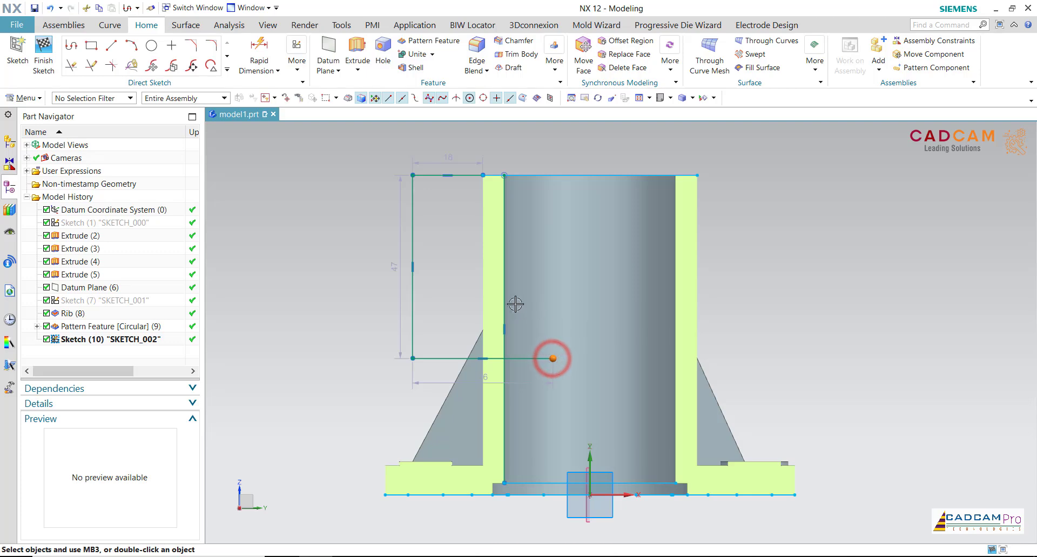
click(505, 292)
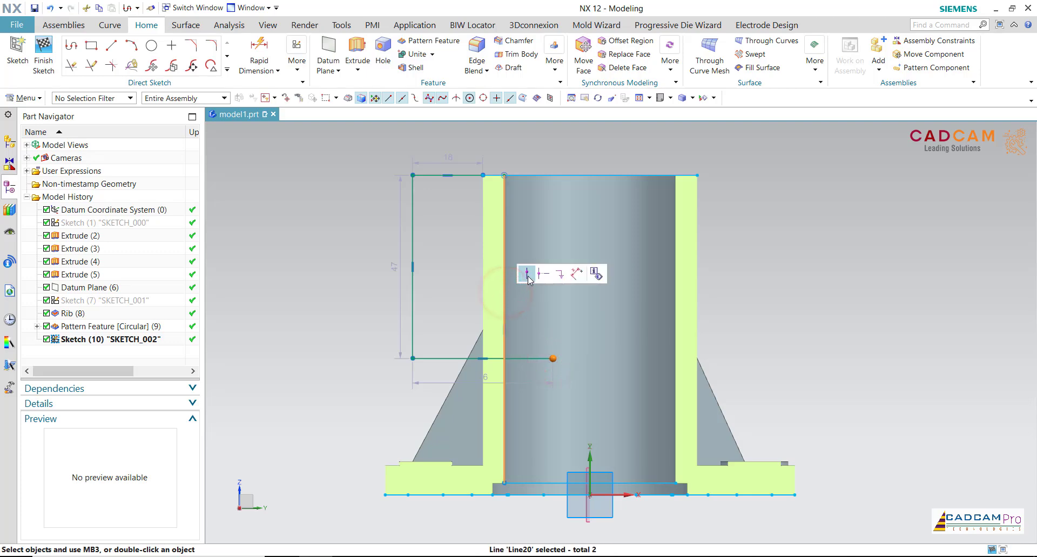
click(527, 274)
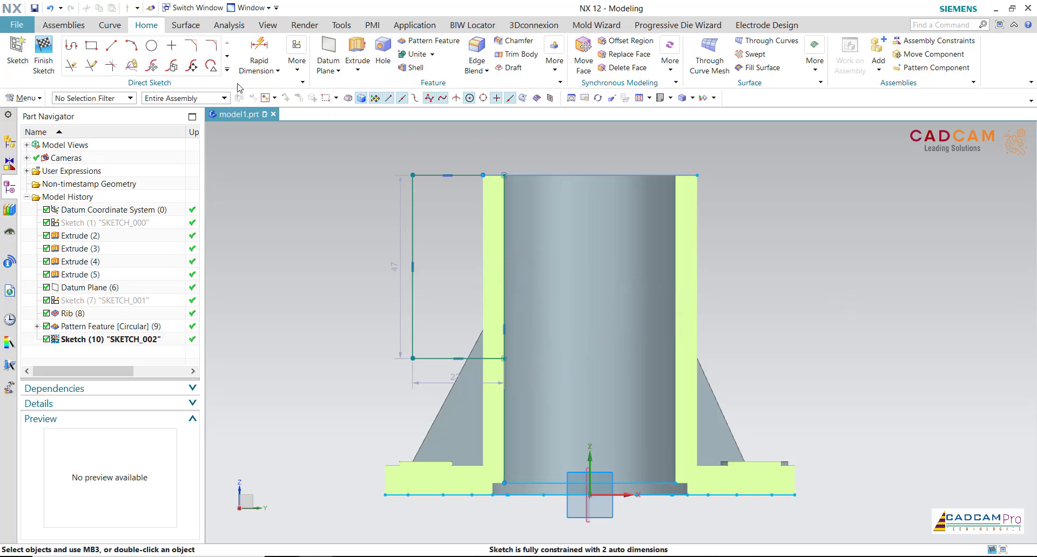
Round the profile's top-left and bottom-left corners with radius 10 fillets
click(210, 49)
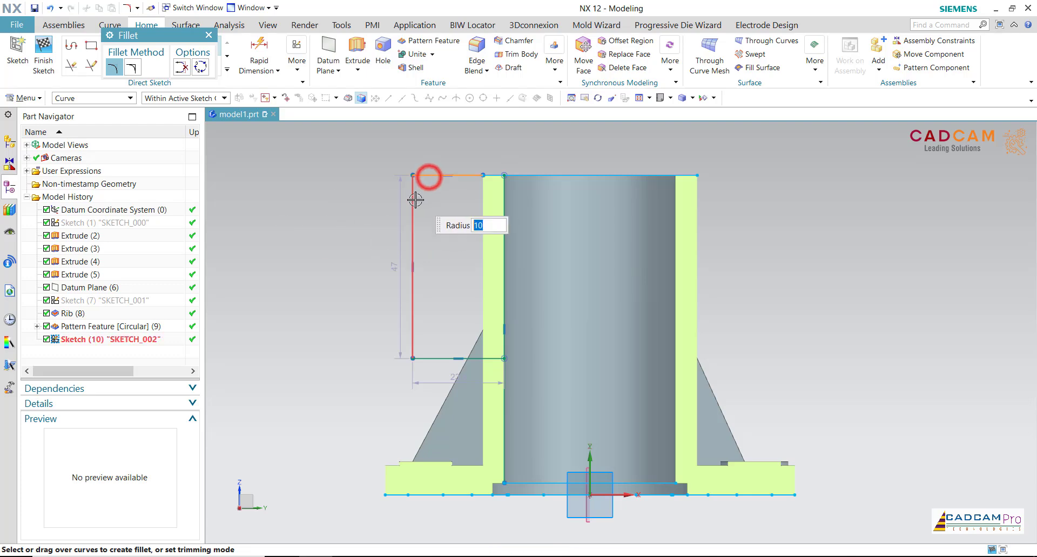
drag(429, 176, 414, 199)
scroll(439, 308, up, 1)
drag(400, 335, 441, 382)
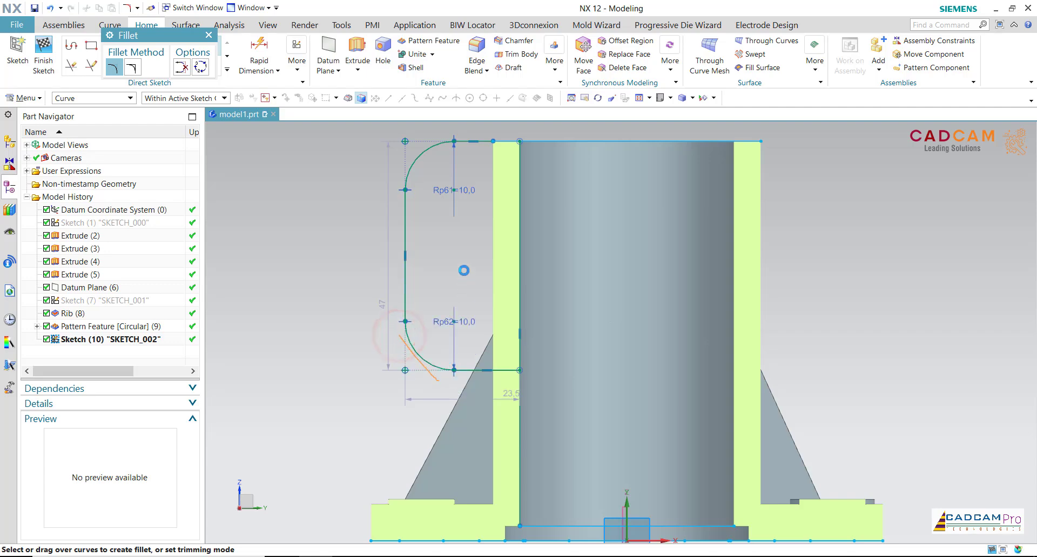
middle_click(461, 241)
scroll(457, 241, down, 1)
scroll(463, 227, up, 1)
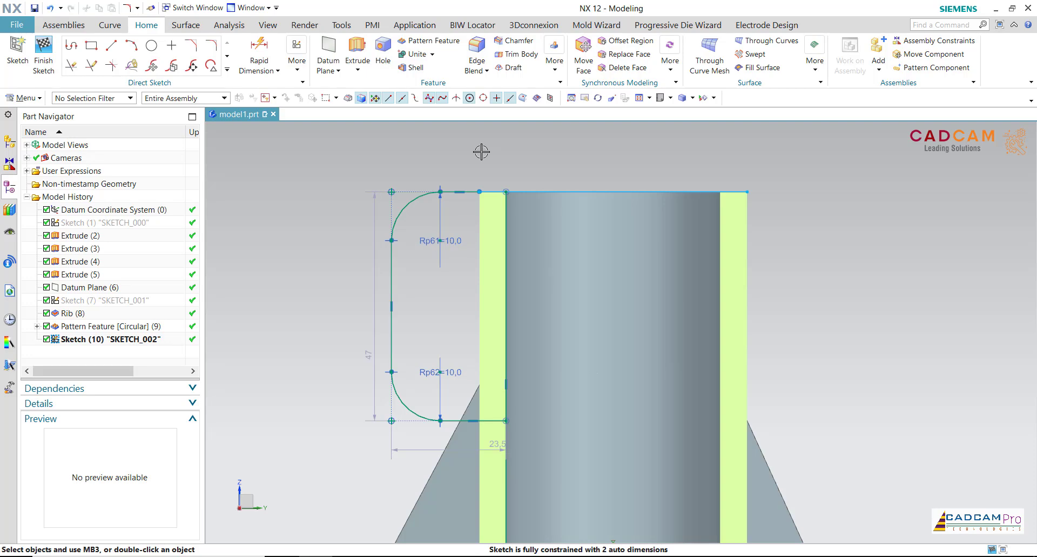
click(259, 51)
Dimension the slot's straight left side as 30
click(391, 281)
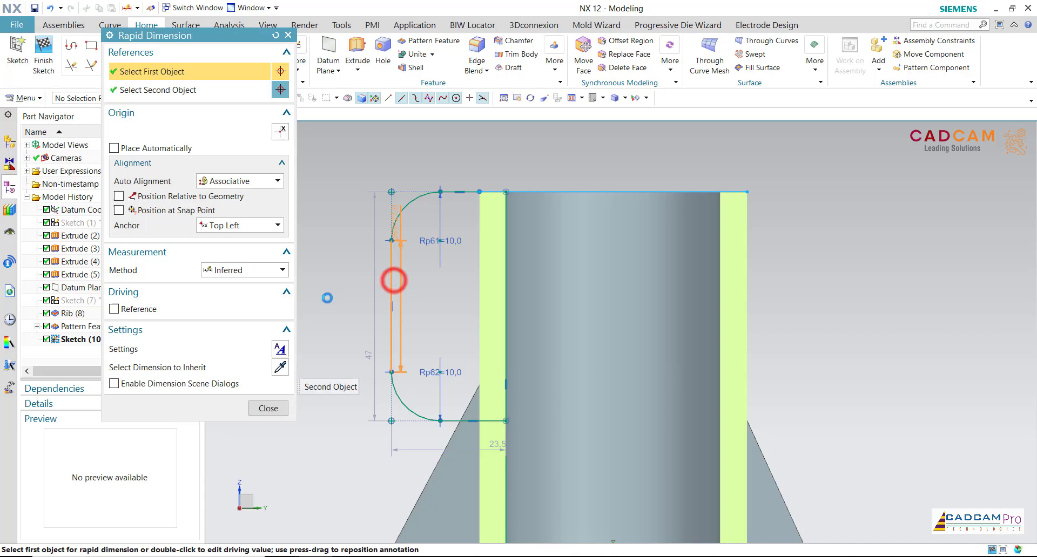
click(324, 311)
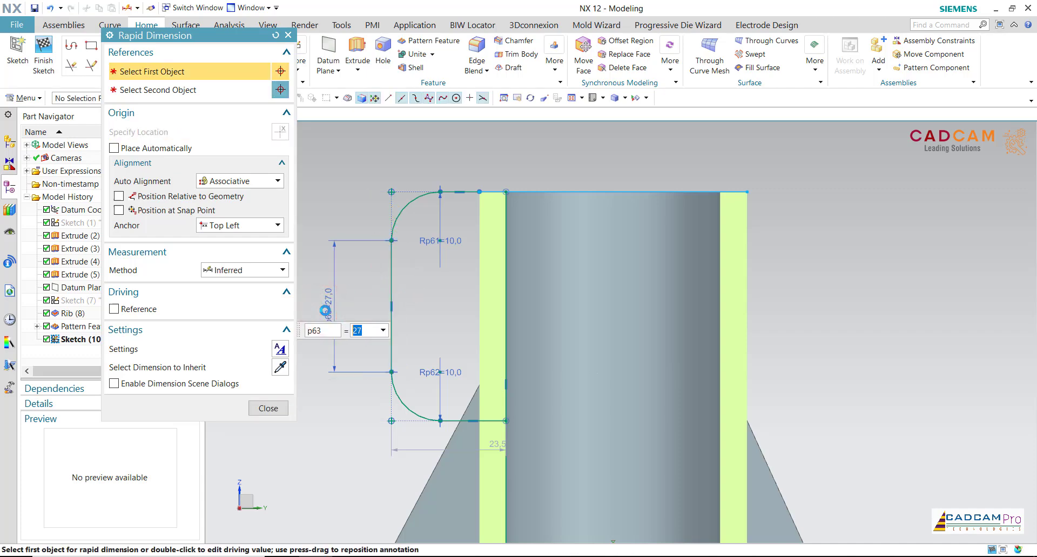
text(0)
key(Return)
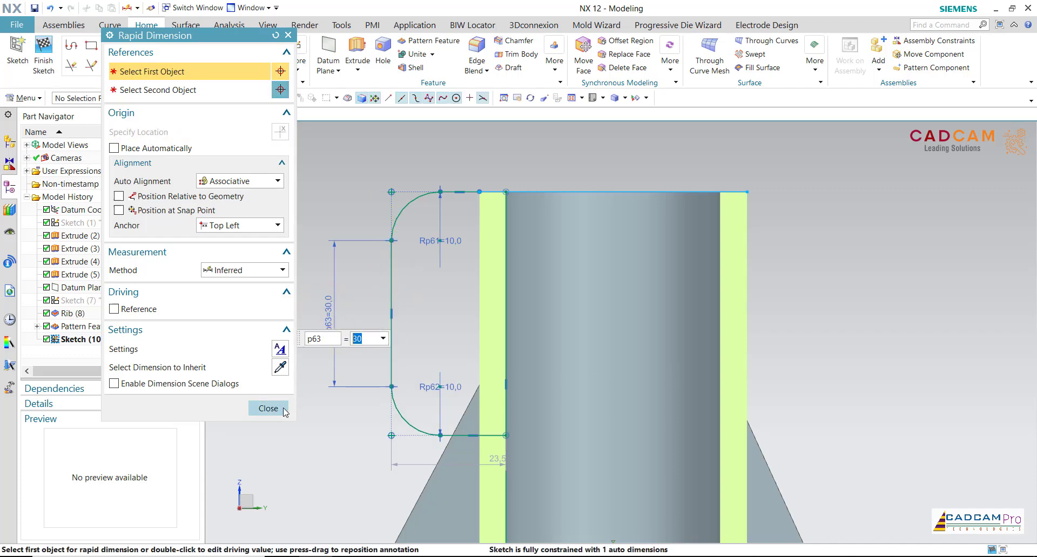
click(281, 408)
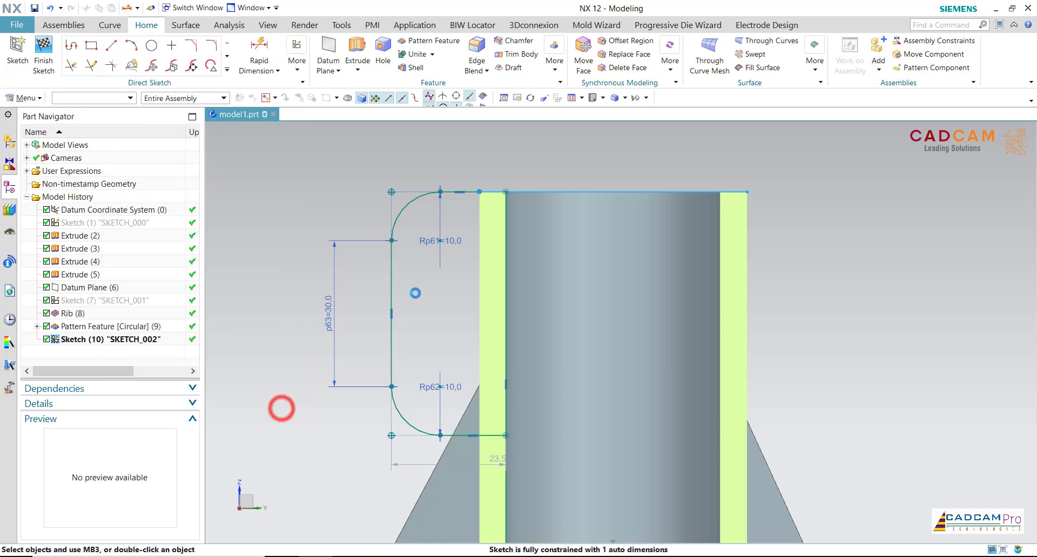
Add two Ø8.5 circles centred on the upper and lower fillet arc centres
click(153, 47)
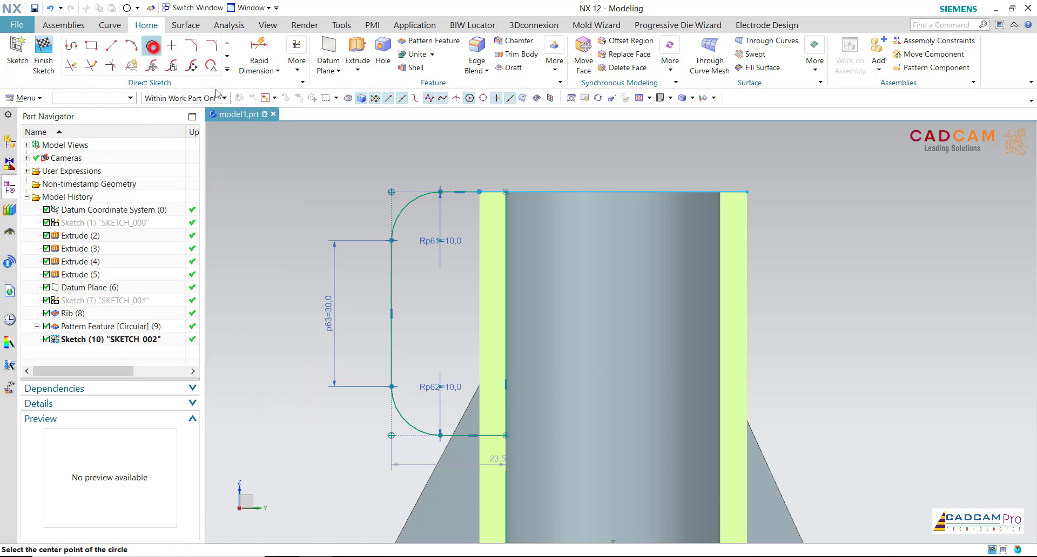
click(440, 243)
text(8.5)
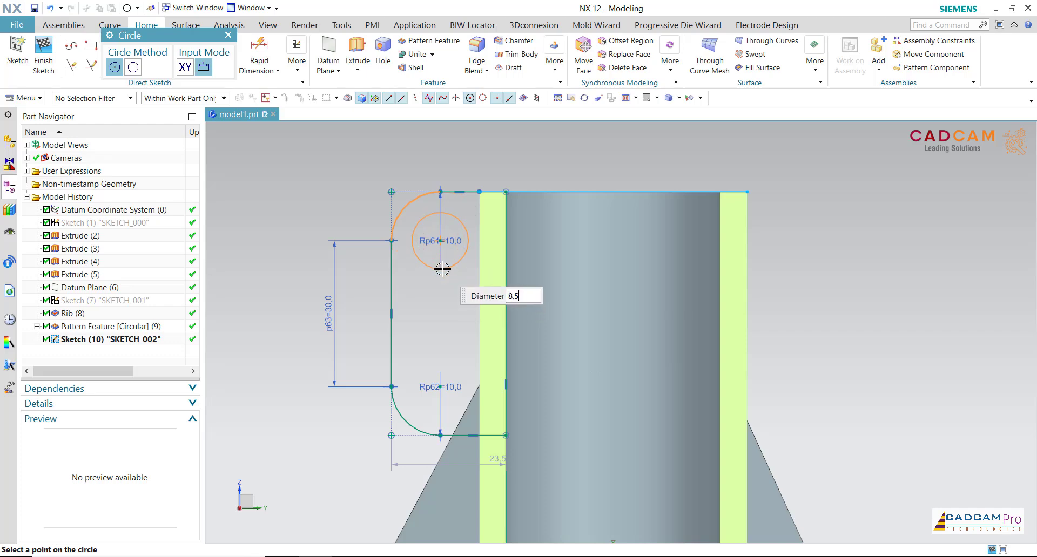
key(Return)
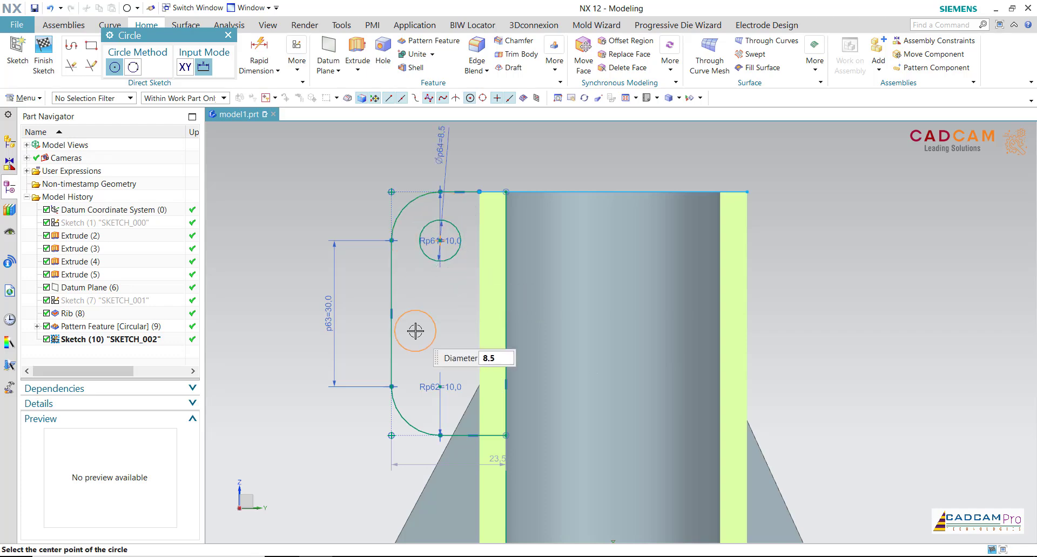
click(441, 387)
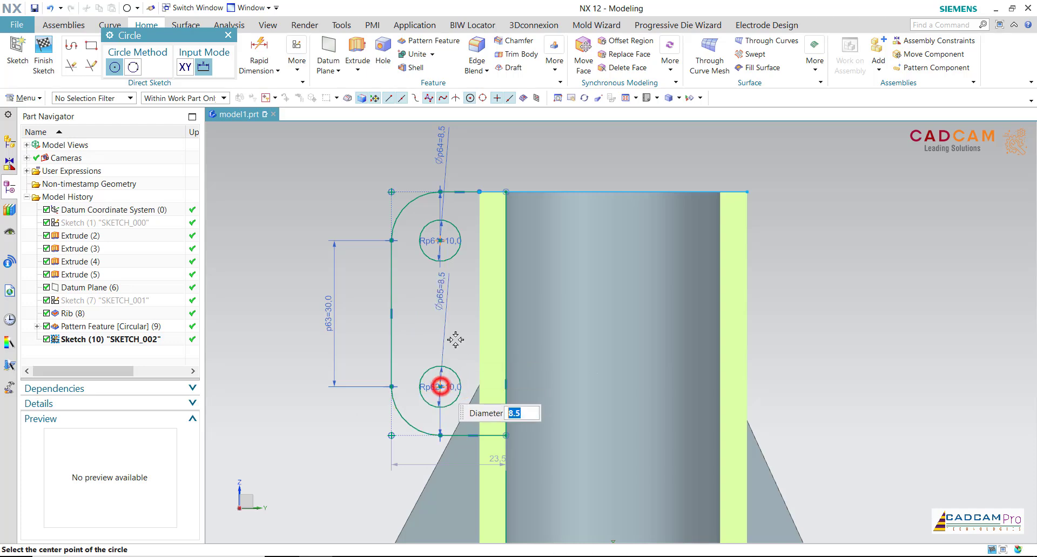
key(Escape)
scroll(348, 283, down, 3)
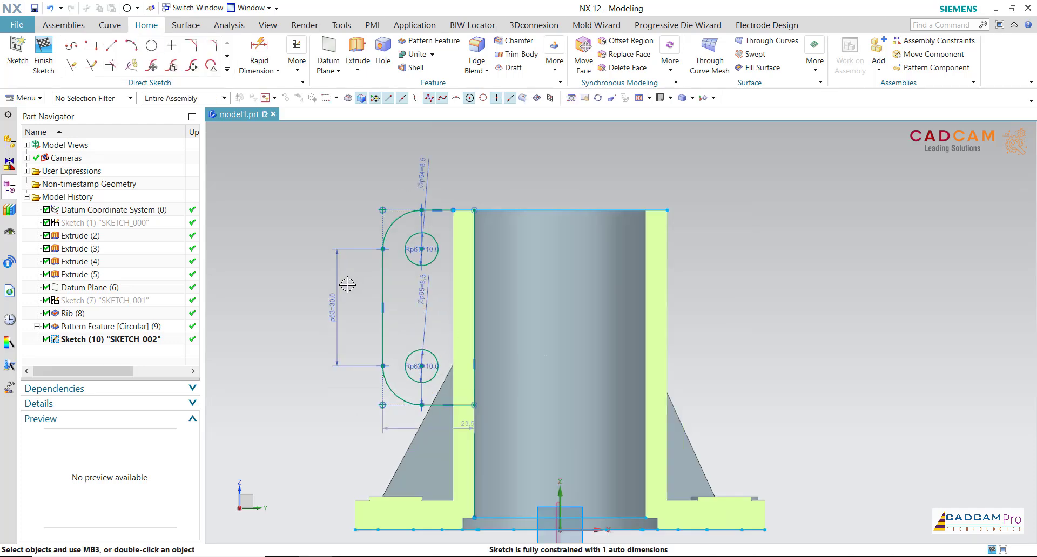
scroll(468, 209, up, 2)
Dimension the upper arc centre 30 from the sketch's vertical axis, placing the dimension above the part
click(264, 52)
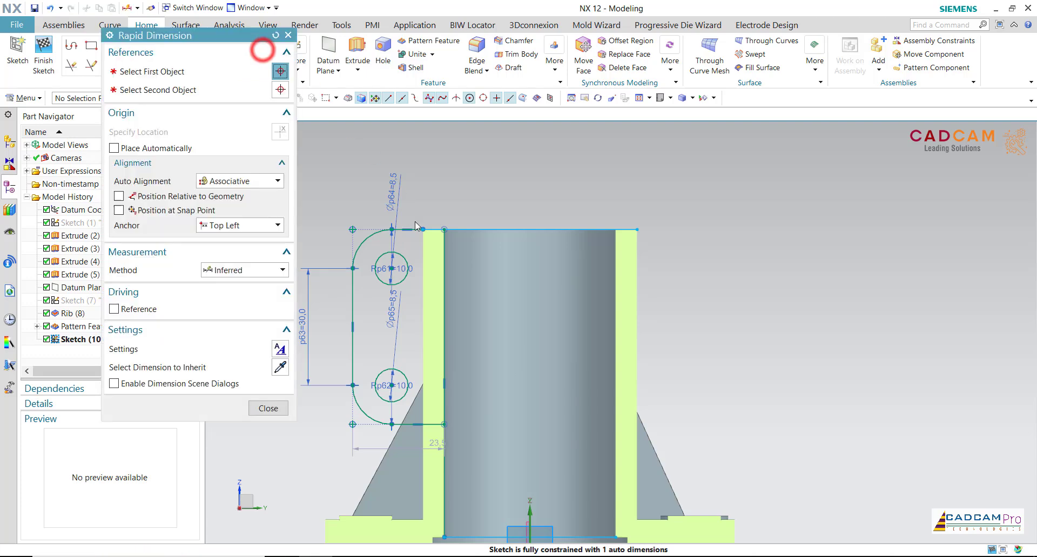
click(393, 265)
scroll(504, 263, down, 2)
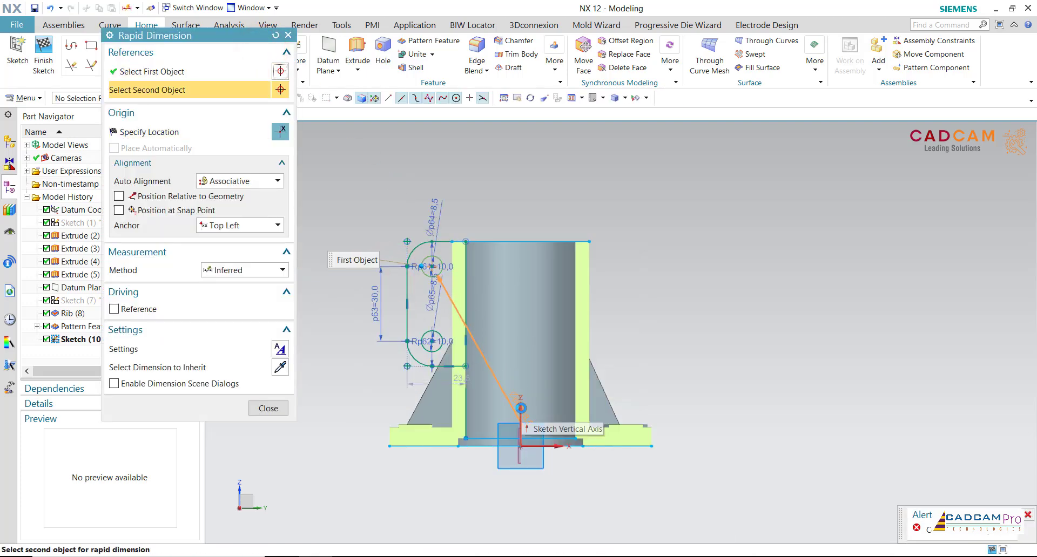
click(521, 408)
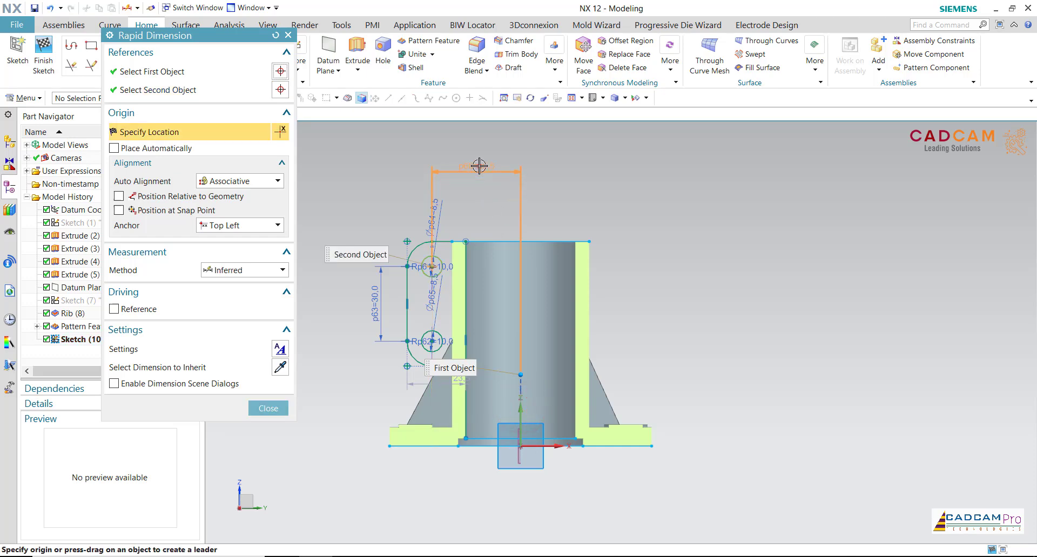
click(479, 165)
text(30)
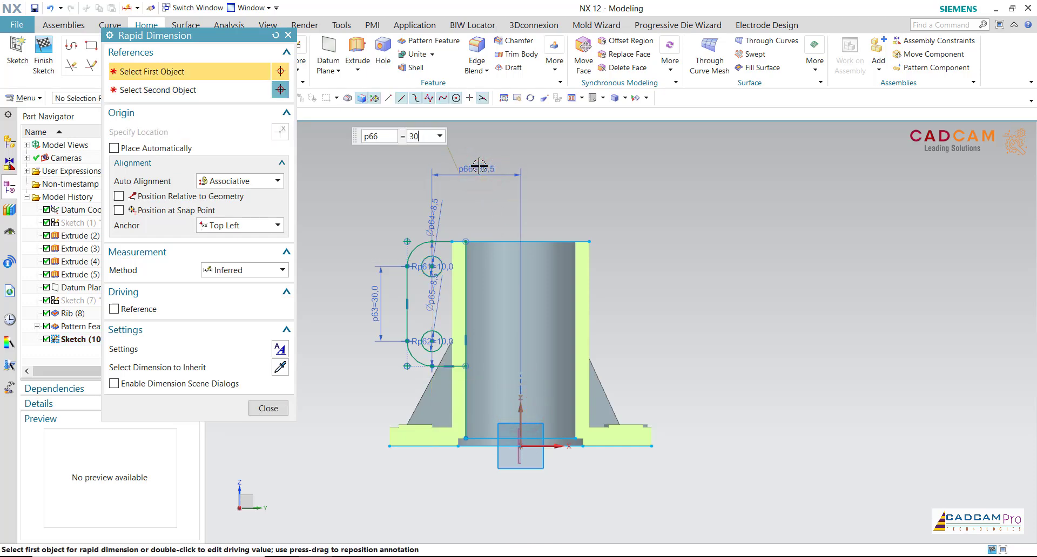
key(Return)
click(269, 408)
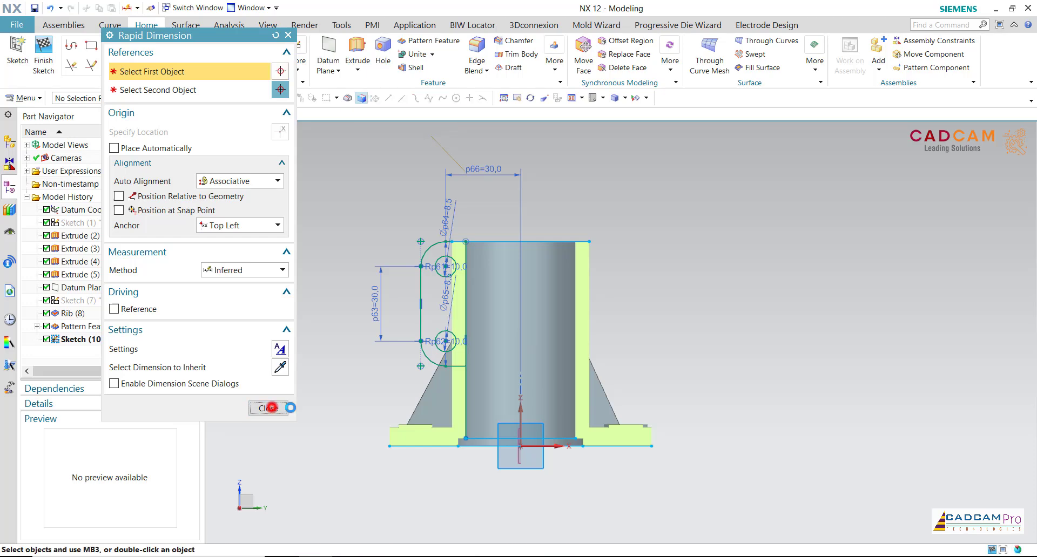
scroll(403, 315, up, 2)
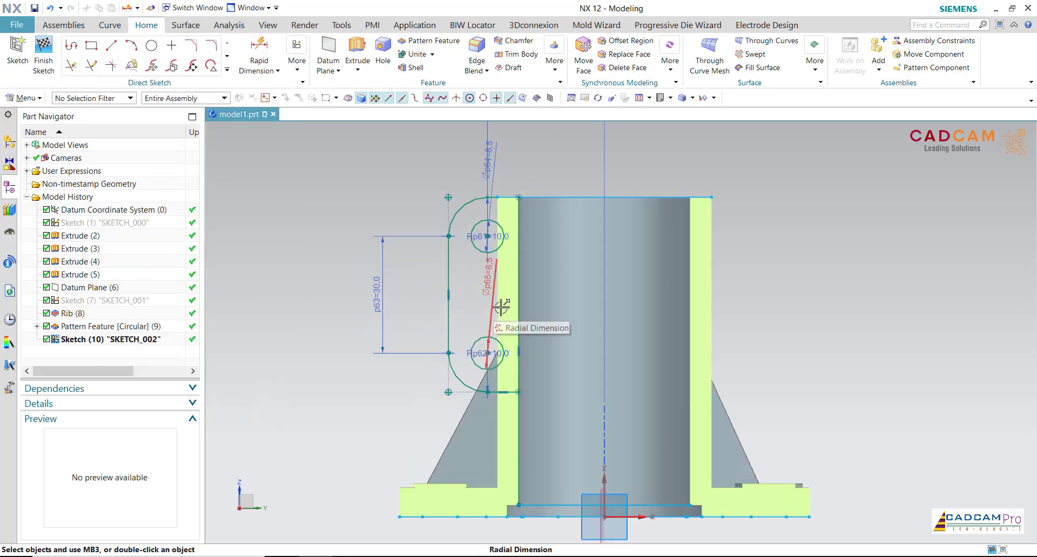
scroll(349, 285, down, 1)
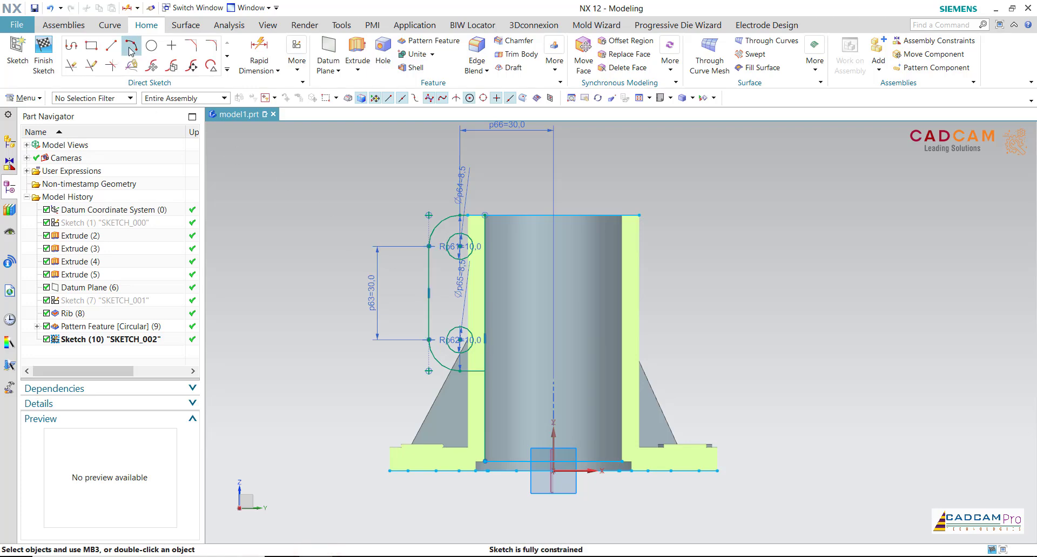
Draw a three-point arc beside the slot
click(131, 47)
scroll(464, 448, up, 1)
scroll(440, 432, up, 1)
click(441, 428)
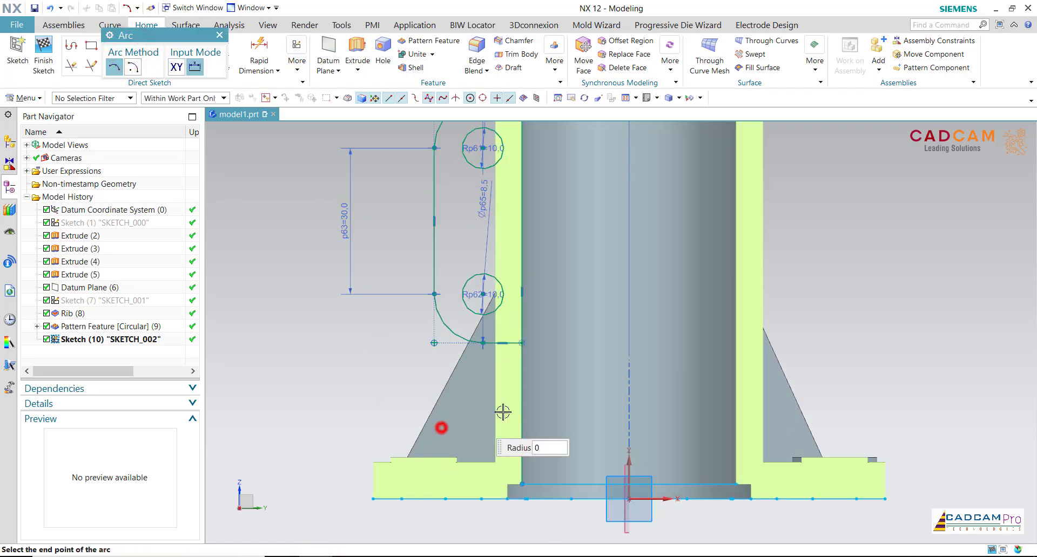
click(559, 391)
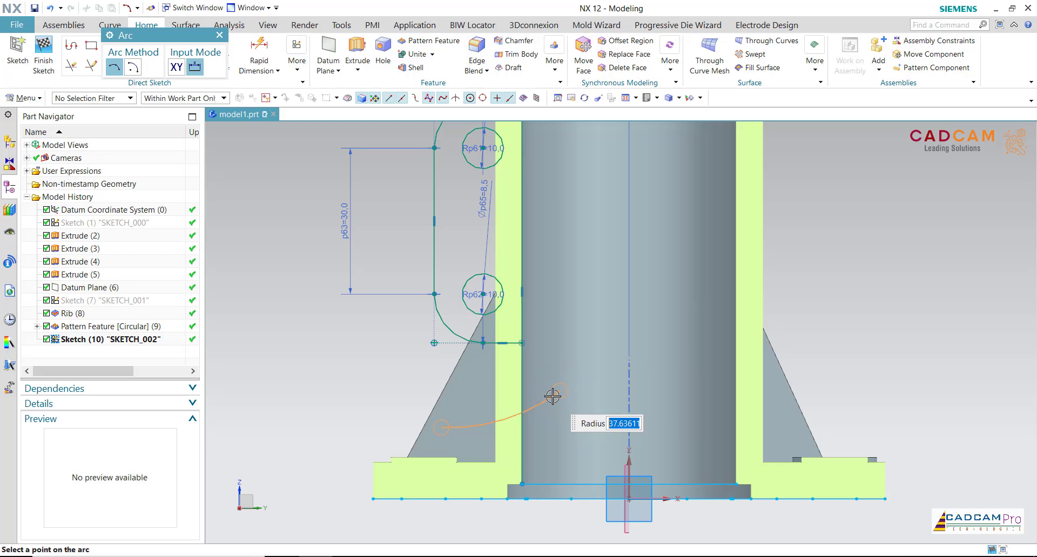
click(552, 396)
key(Escape)
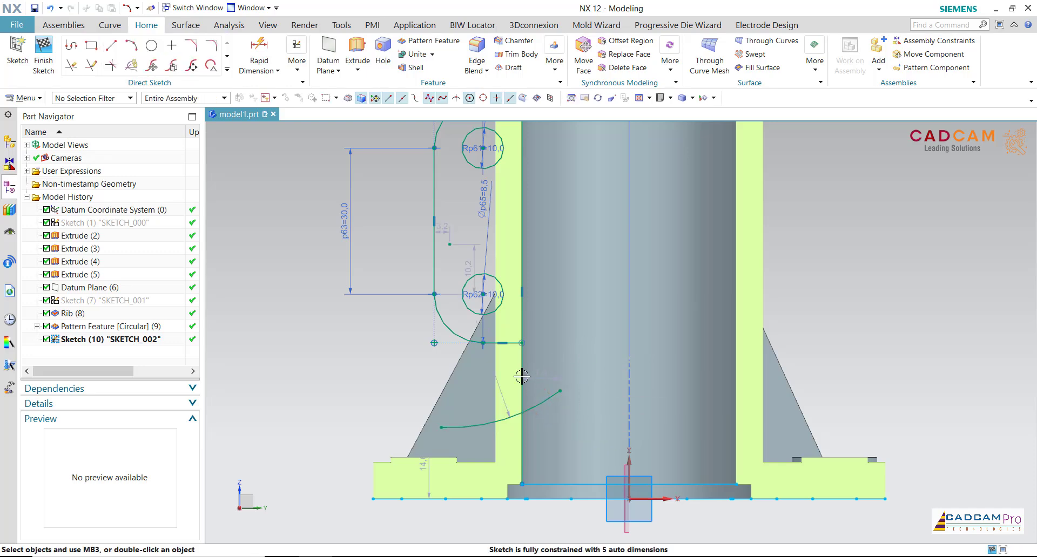
Set the arc radius to 50 and drag its end and start points into new positions
double_click(498, 387)
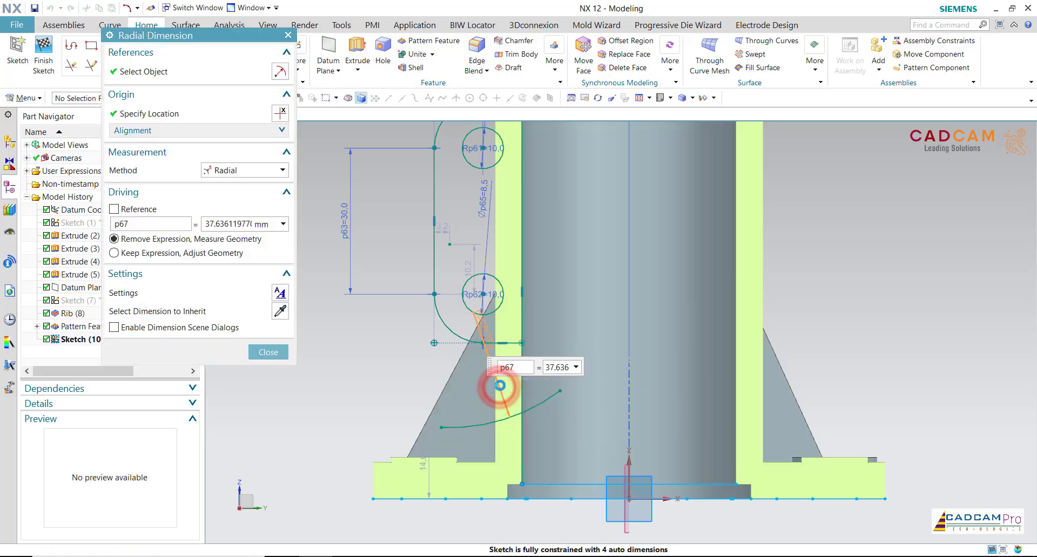
text(50)
key(Return)
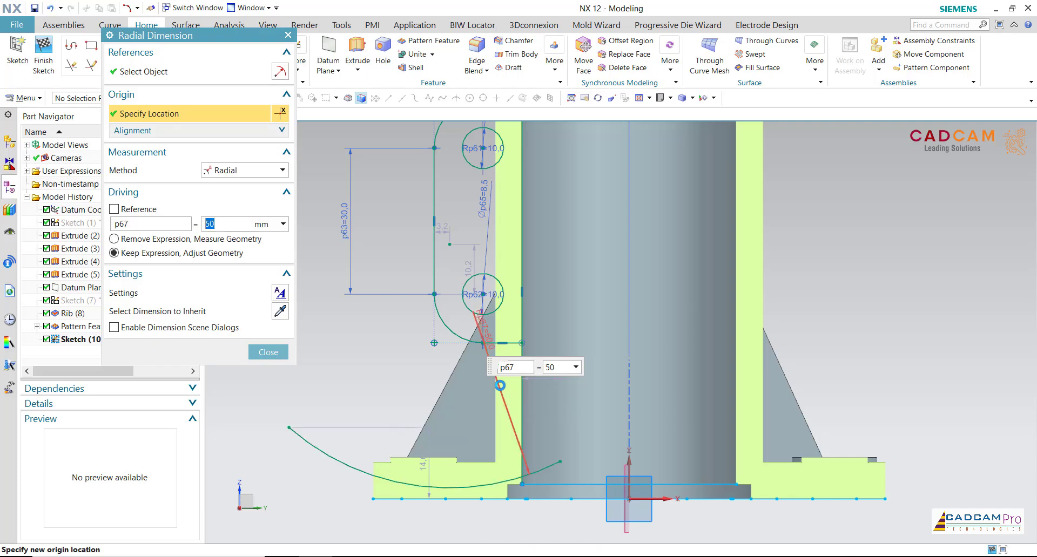
click(269, 352)
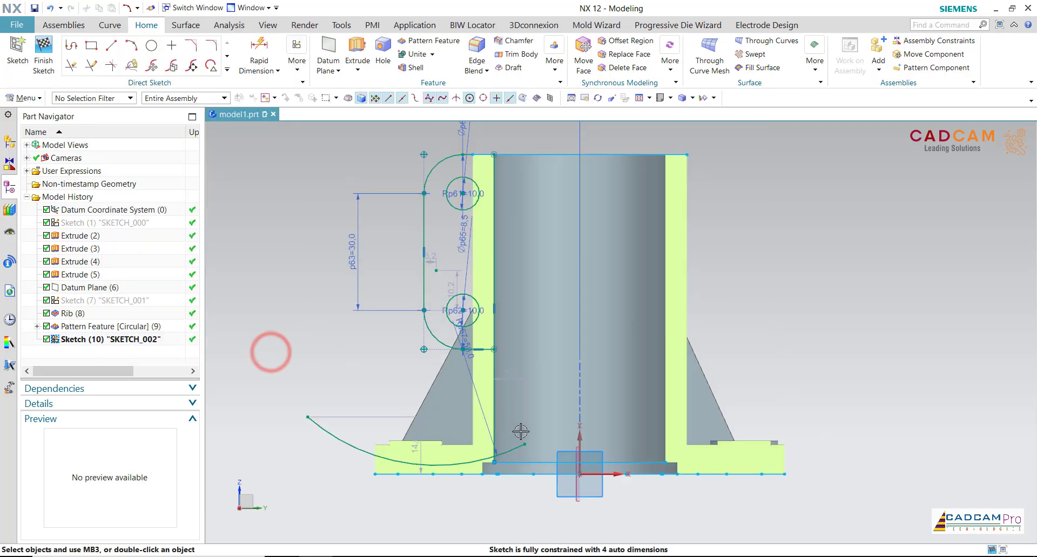
drag(526, 443, 528, 440)
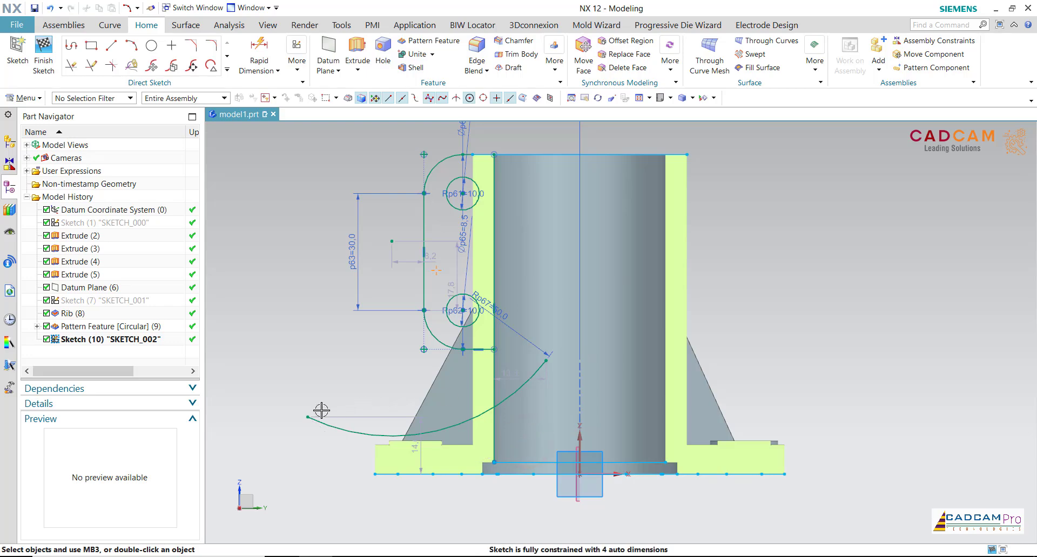
drag(308, 416, 378, 411)
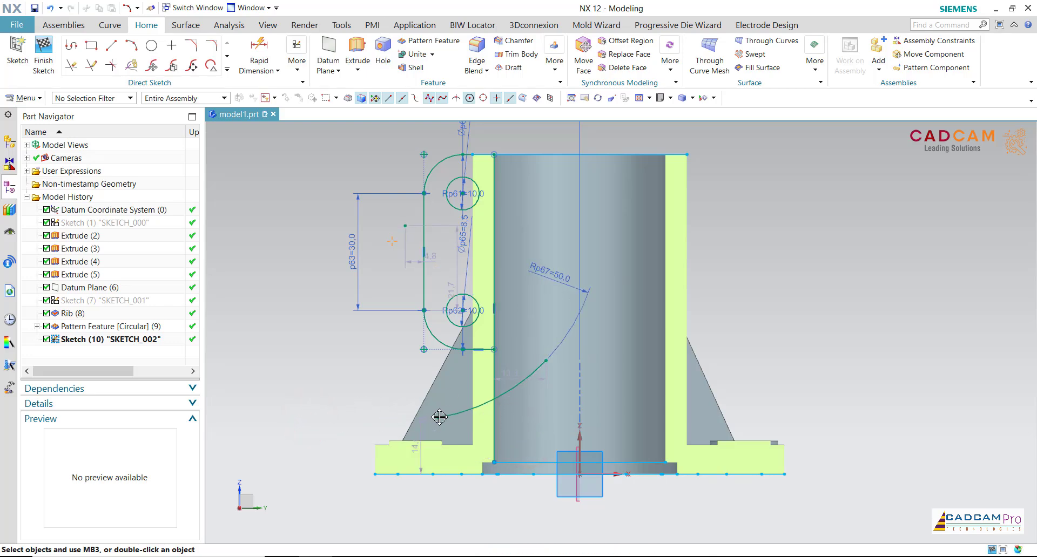
scroll(342, 292, up, 1)
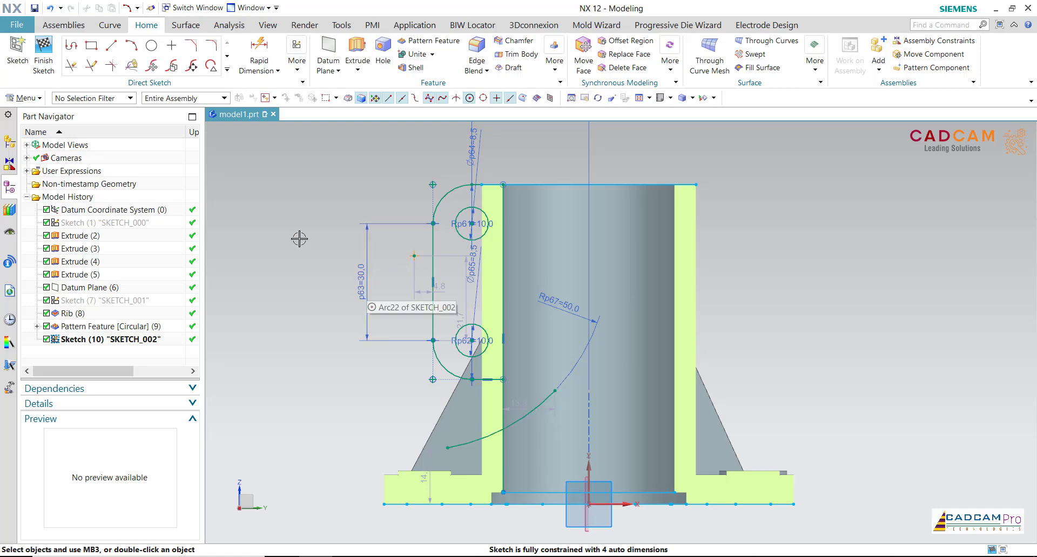
Constrain the arc's centre onto the sketch line
click(412, 257)
click(433, 281)
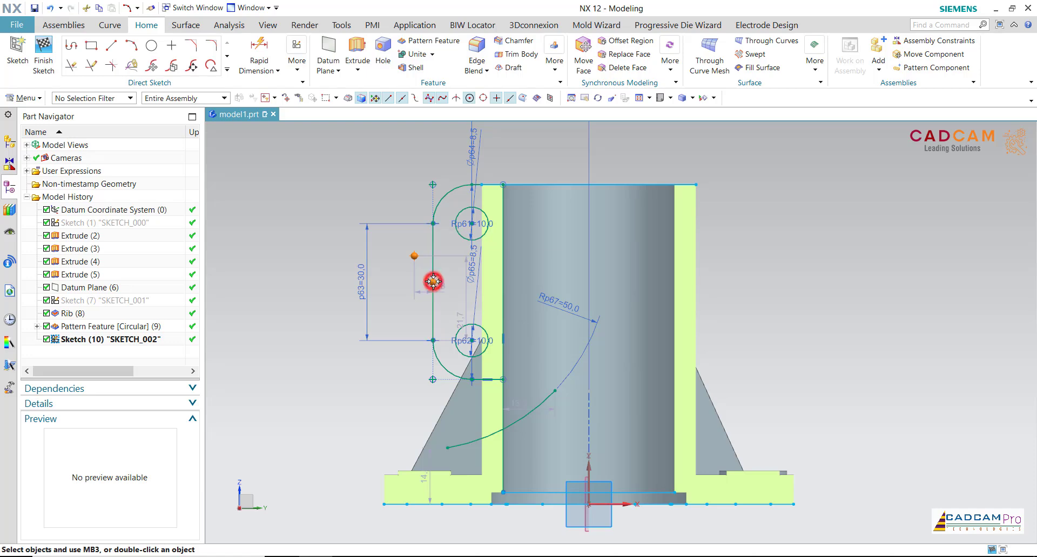
click(474, 266)
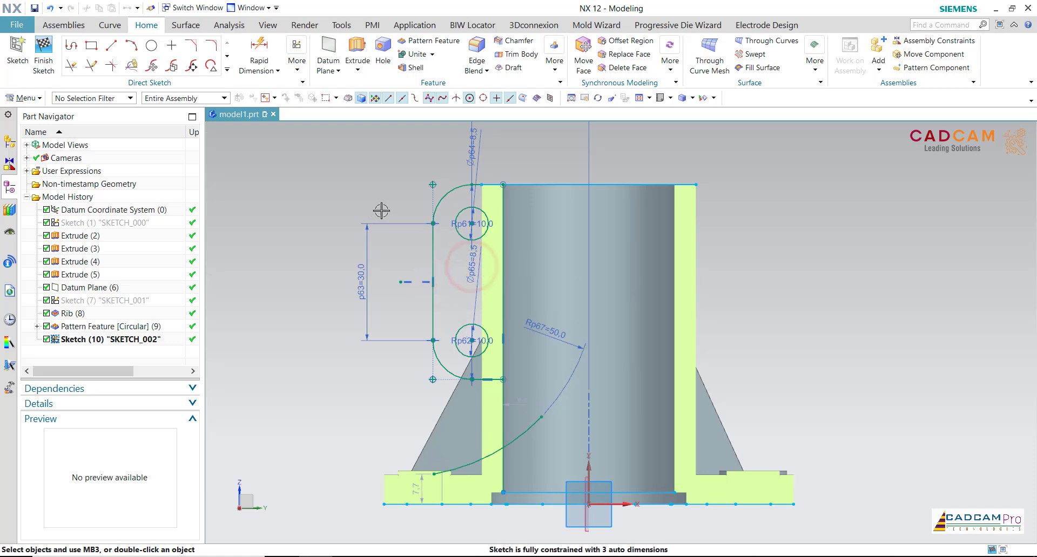
scroll(382, 211, down, 2)
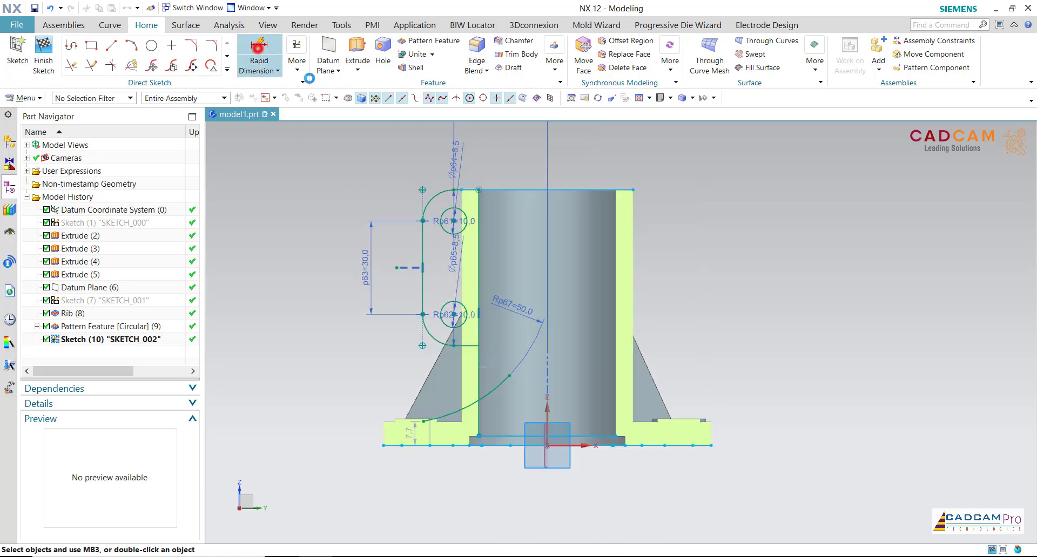
Dimension the arc 56 from the vertical axis and drag its lower end up onto the flange
click(242, 59)
click(398, 265)
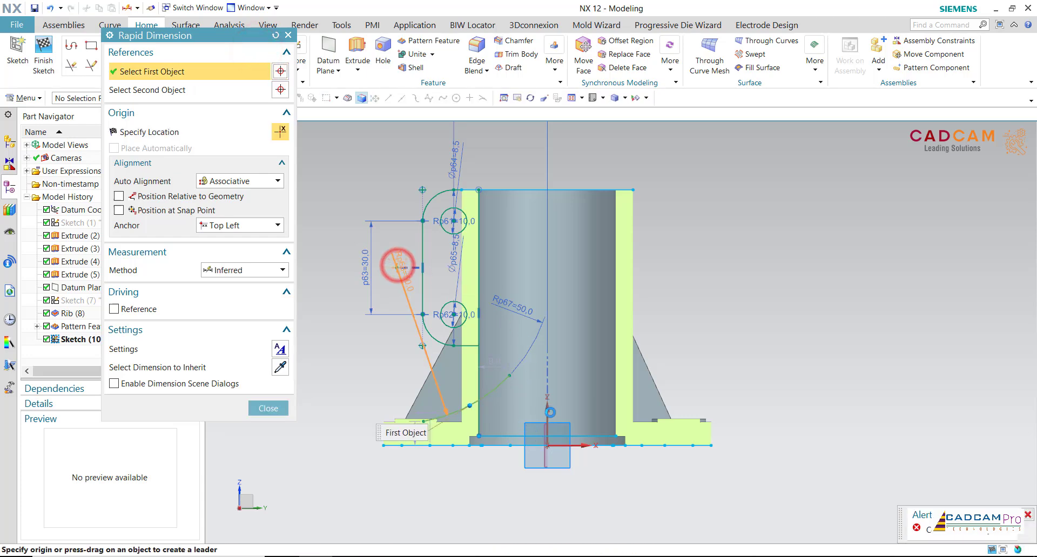
click(546, 412)
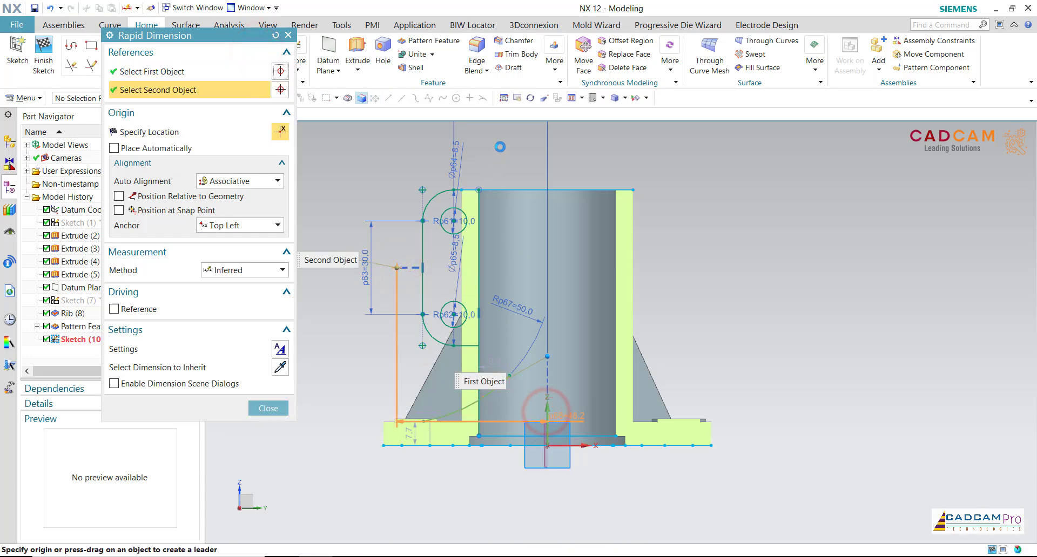
click(489, 138)
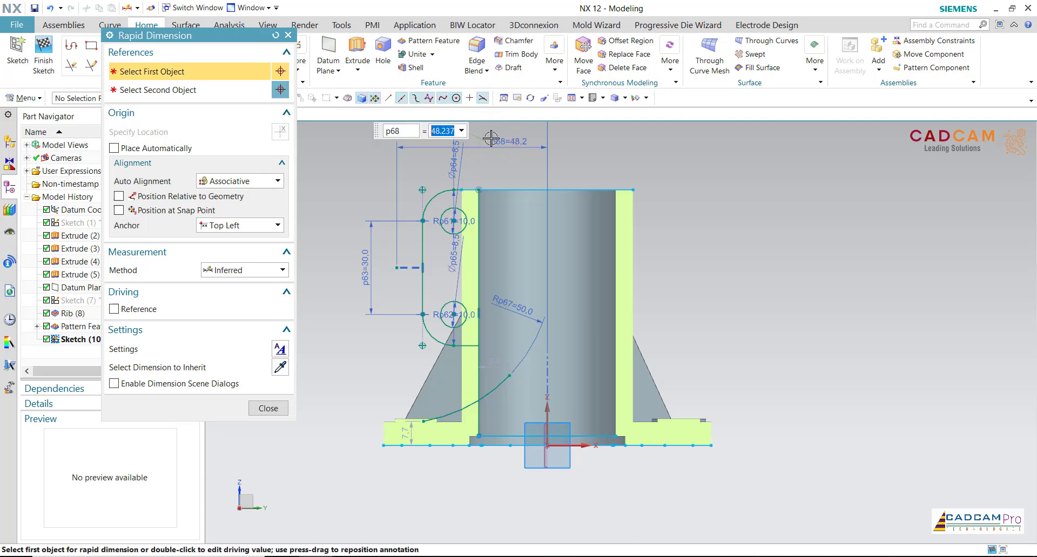
text(56)
key(Return)
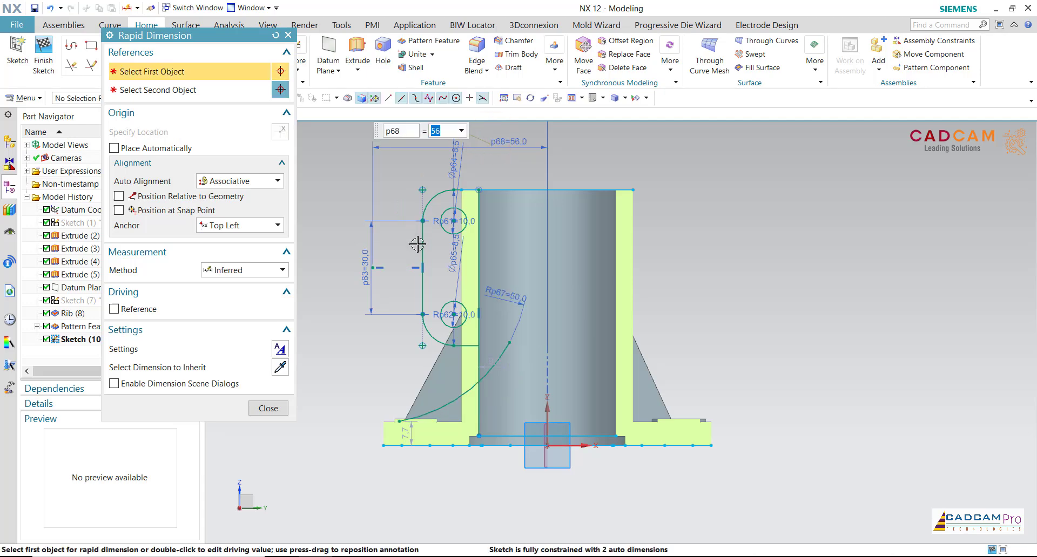
key(Escape)
scroll(449, 381, up, 2)
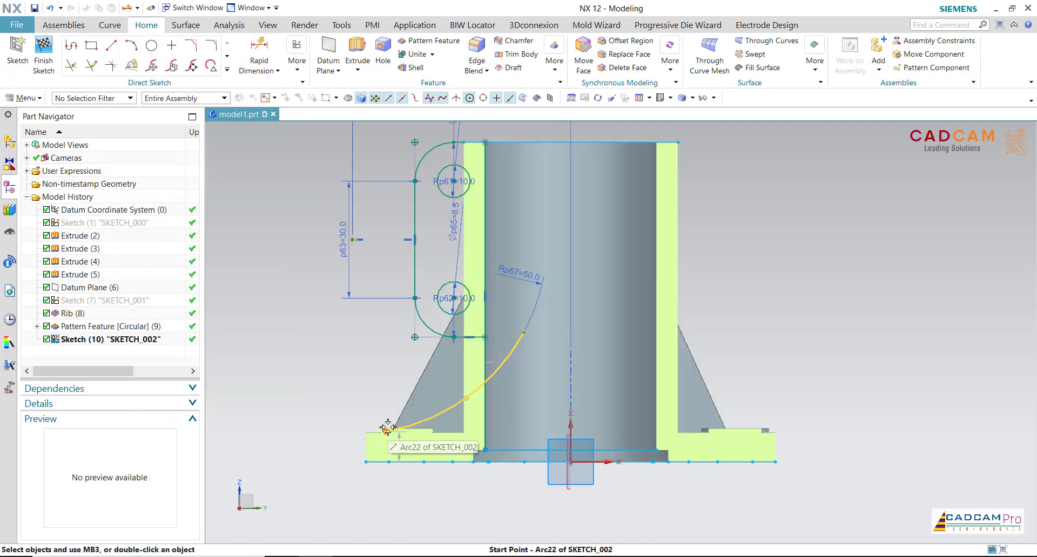
drag(386, 429, 444, 412)
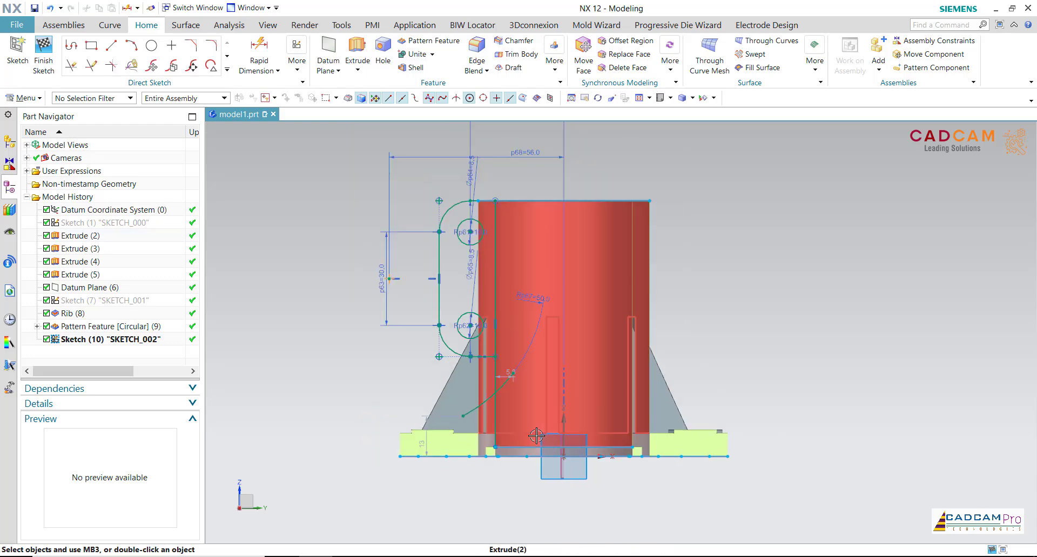
scroll(536, 435, down, 2)
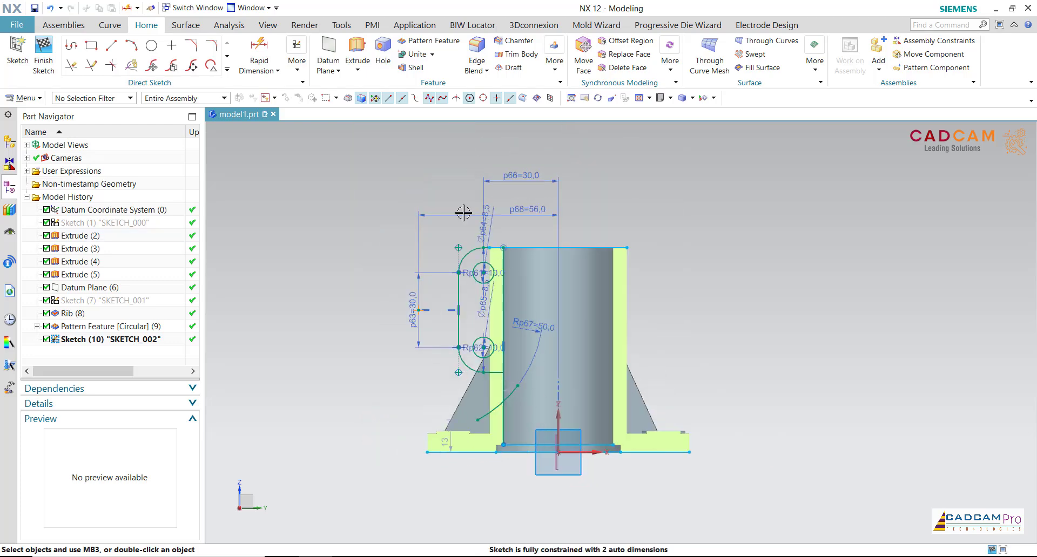
Enclose the arc with a 27 bottom line, vertical line, top line and closing line, then finish the sketch
click(72, 47)
scroll(446, 362, up, 1)
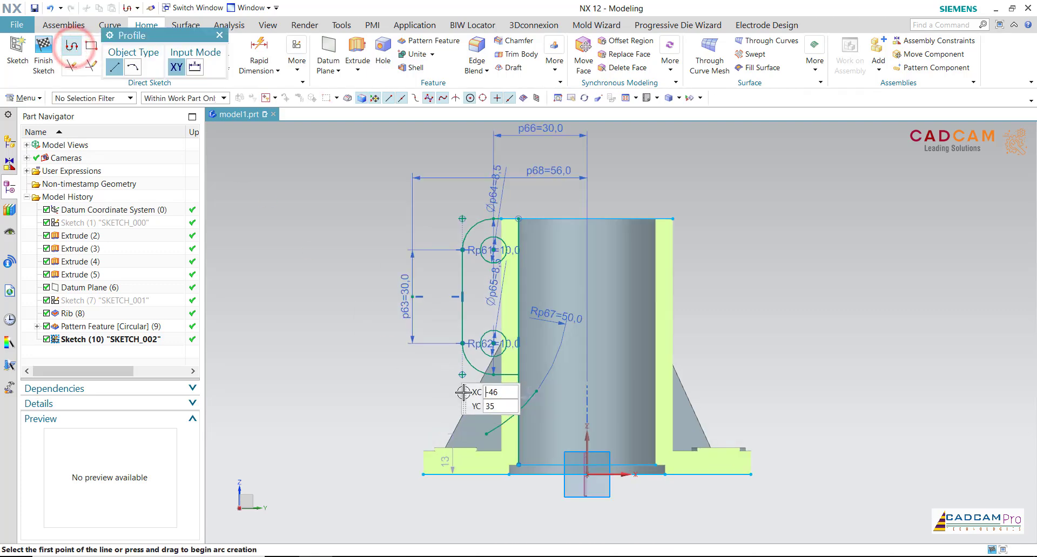
click(486, 433)
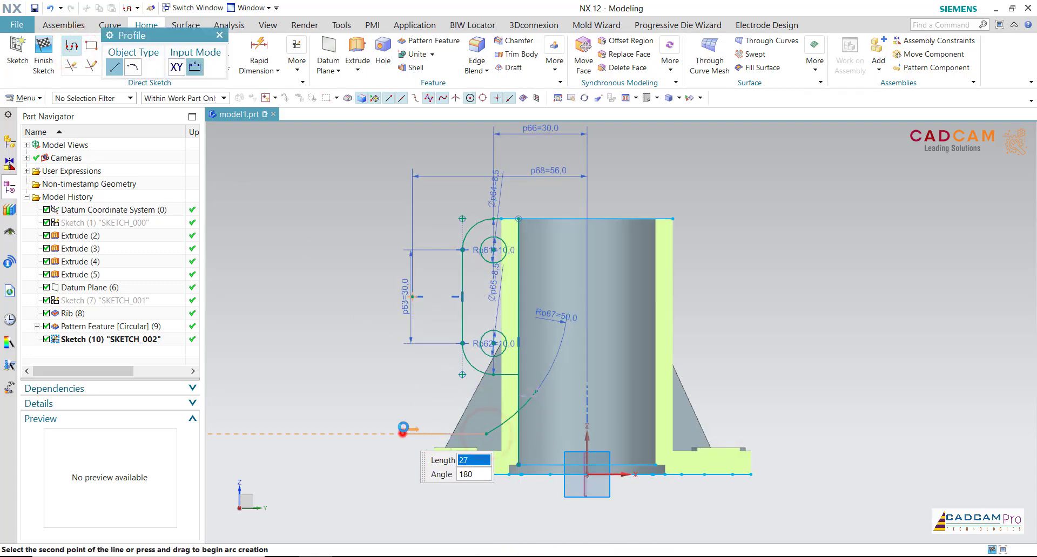
click(402, 433)
click(408, 158)
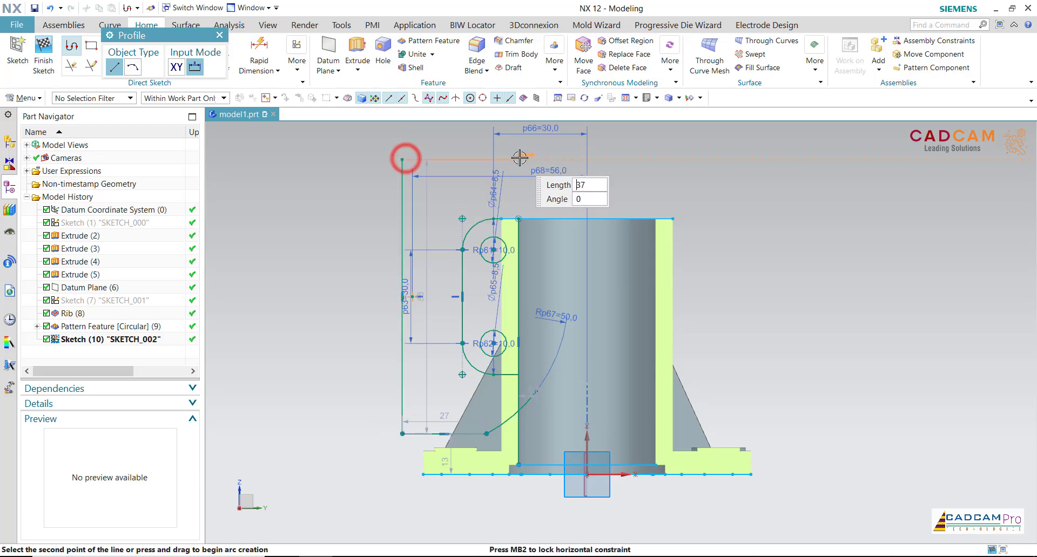
click(539, 156)
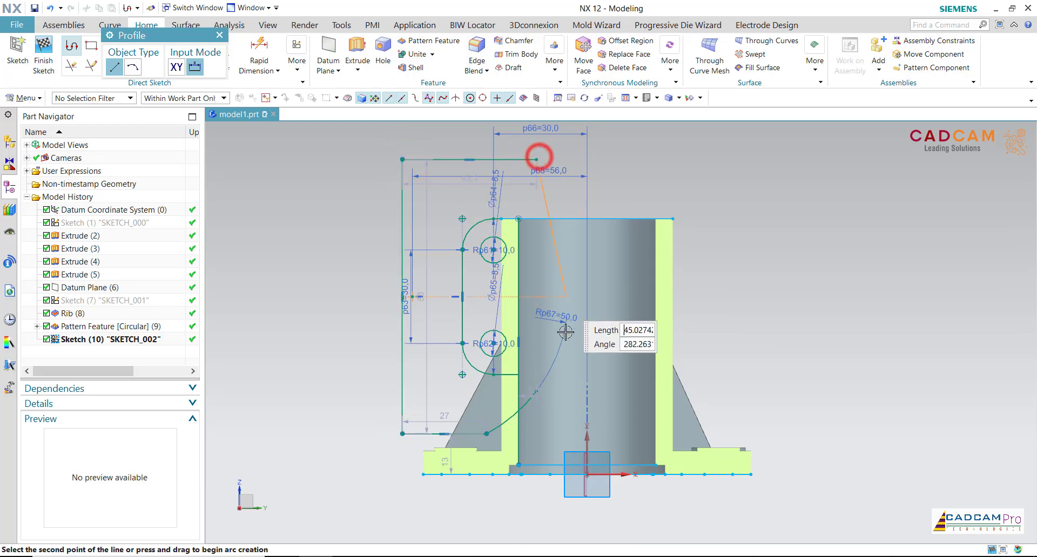
click(536, 392)
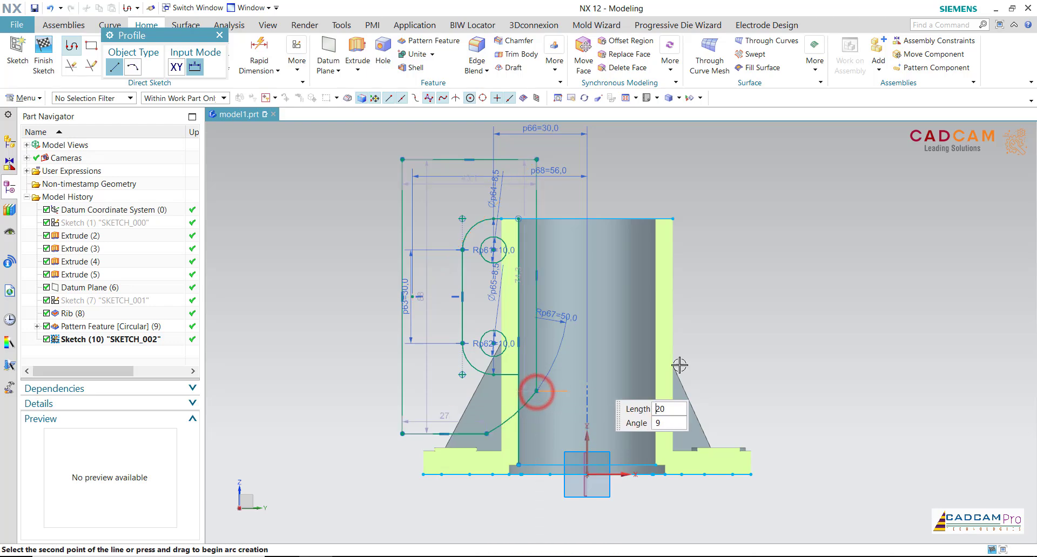
click(536, 393)
key(Escape)
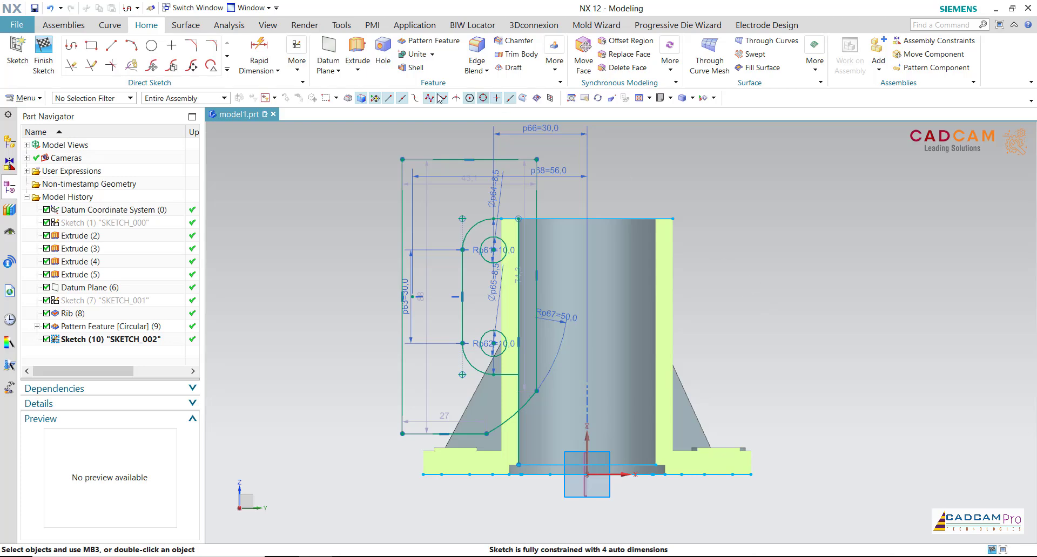
click(44, 54)
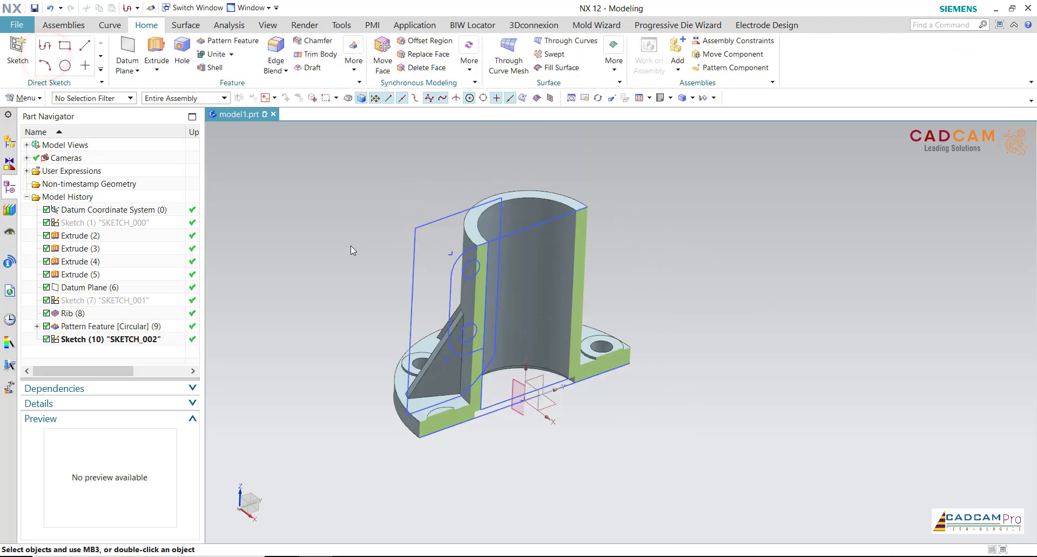
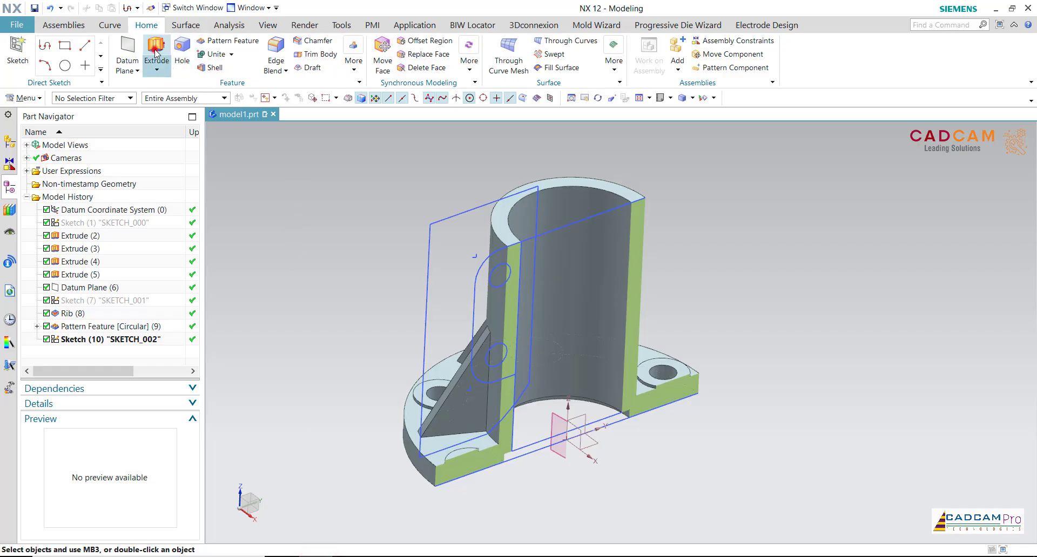
Start an extrude using Region Boundary Curves, with SKETCH_002 as the lug section
click(156, 48)
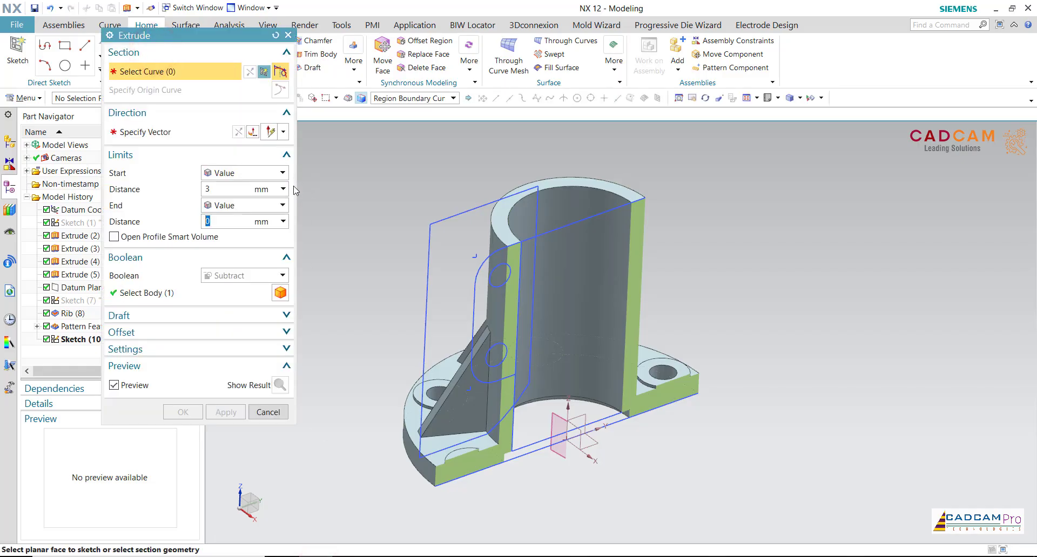
click(391, 99)
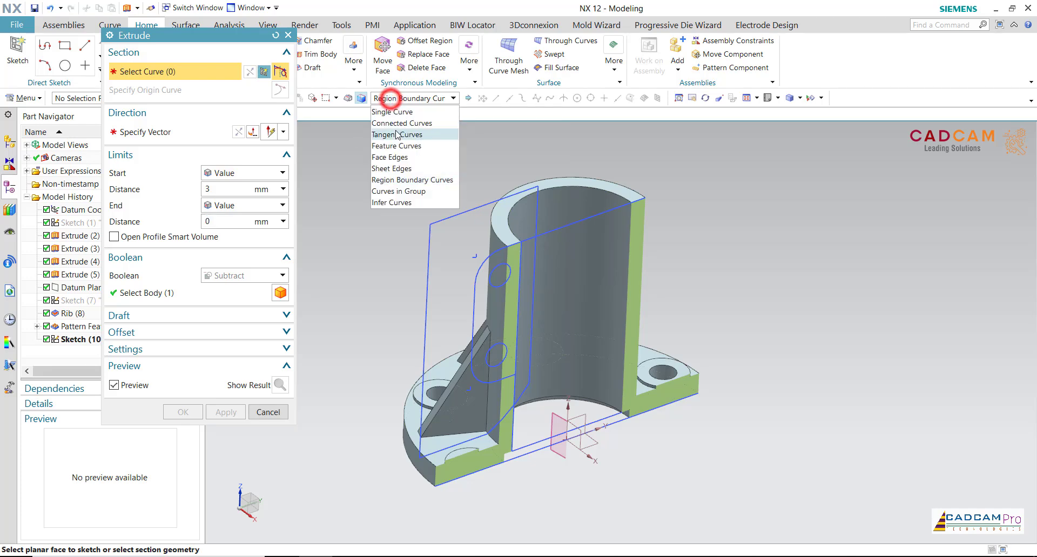
click(400, 176)
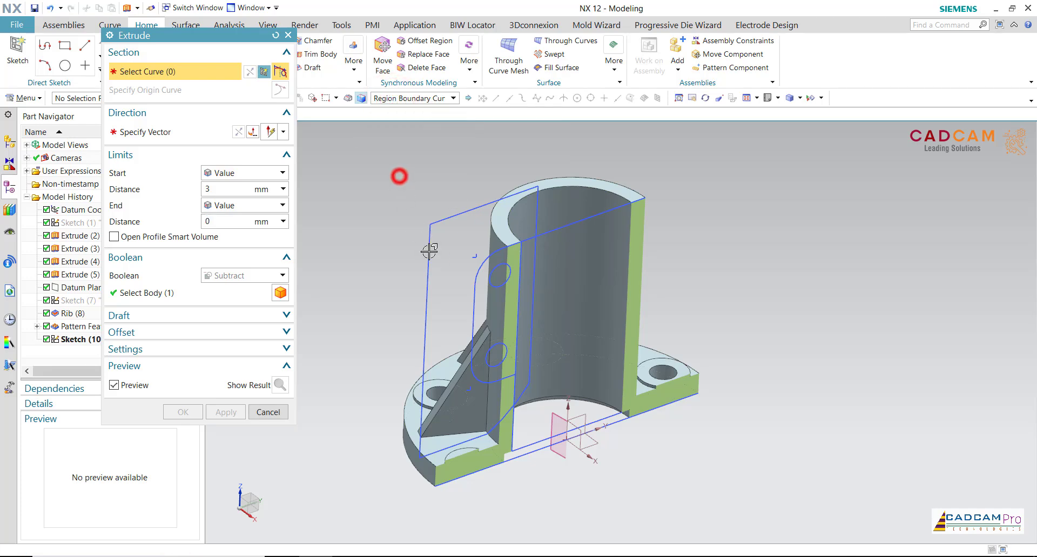
click(490, 323)
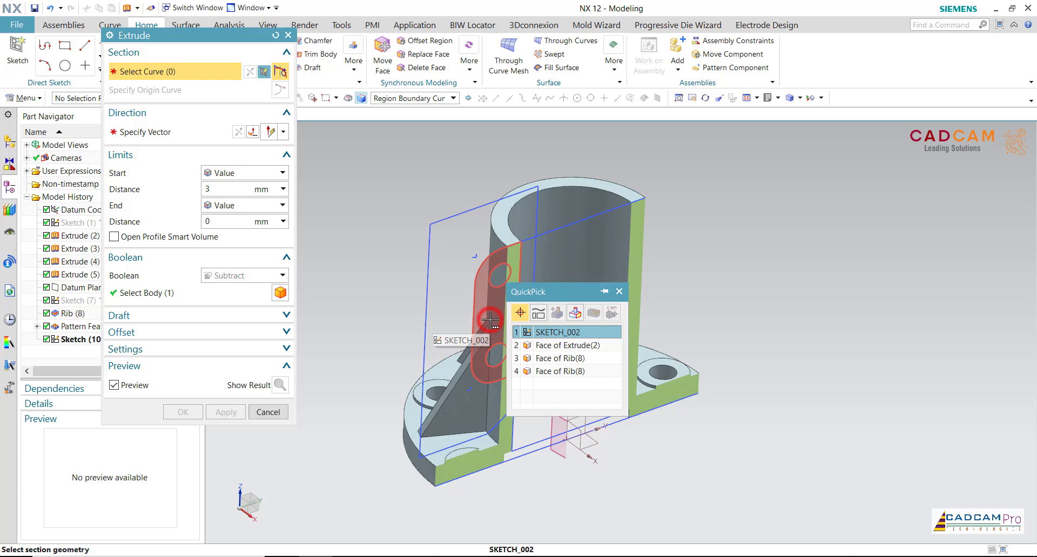
click(541, 333)
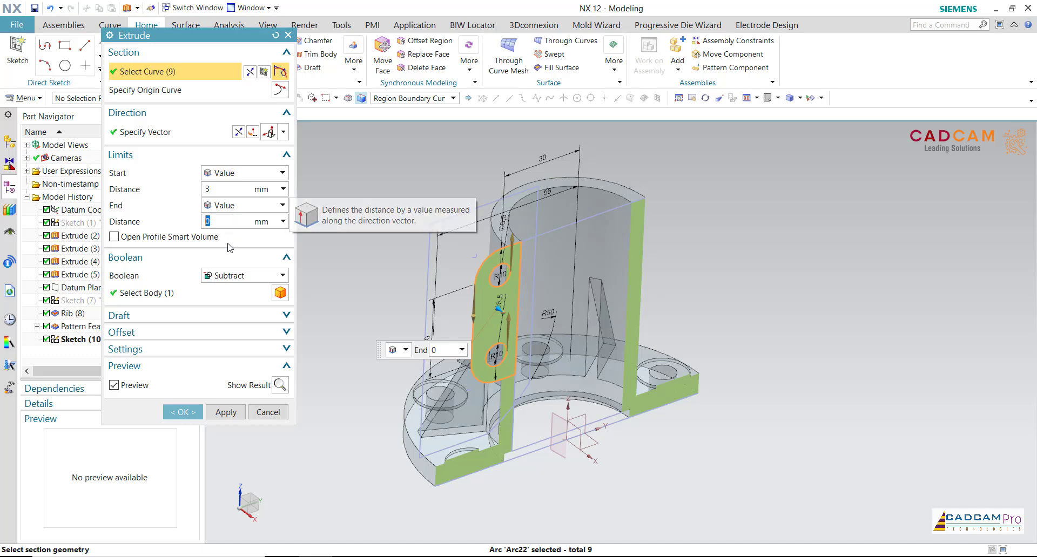
Extrude the lug as a separate body (Boolean None), symmetric 23 mm, and apply
click(228, 274)
click(235, 295)
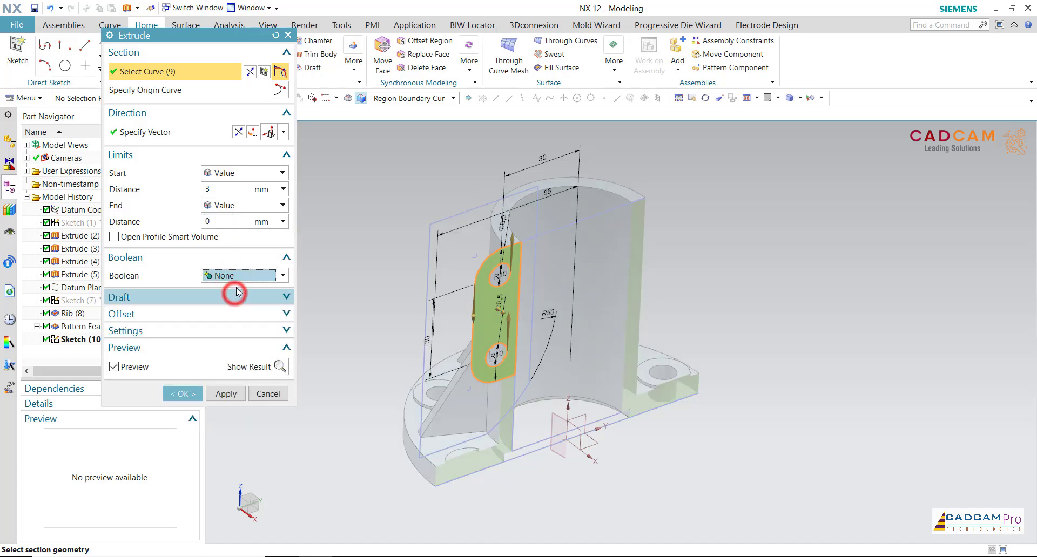
click(234, 173)
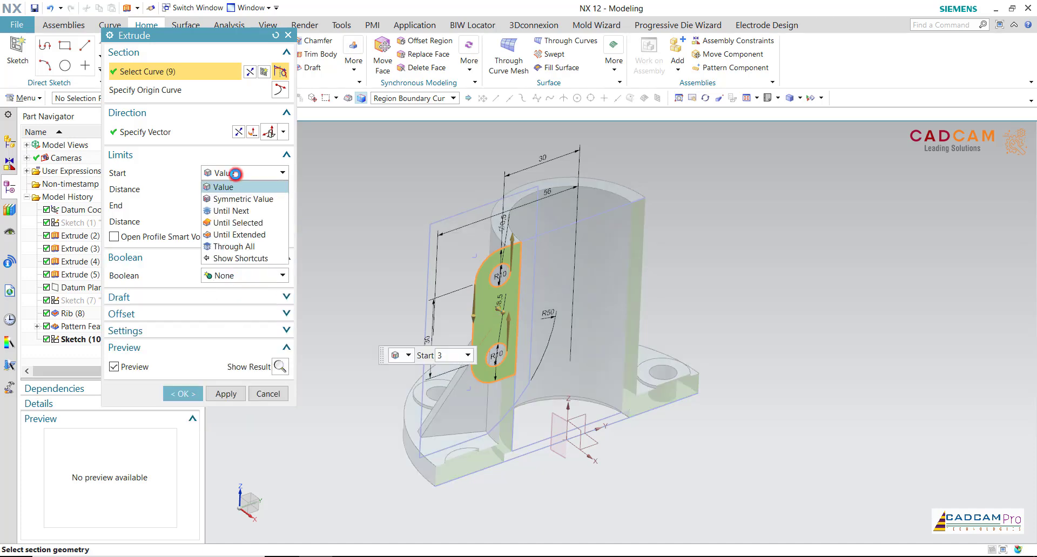
click(232, 199)
text(23)
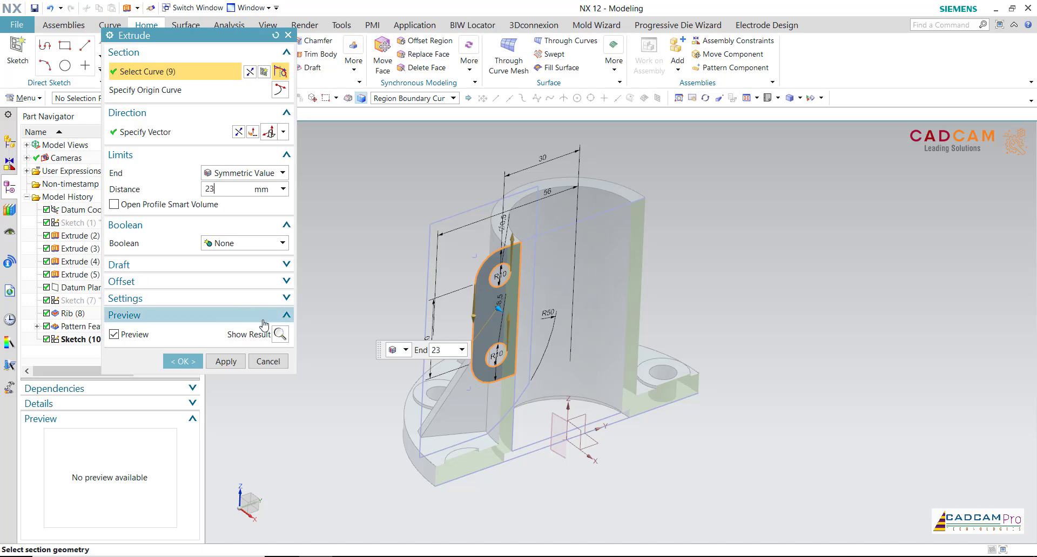
click(280, 334)
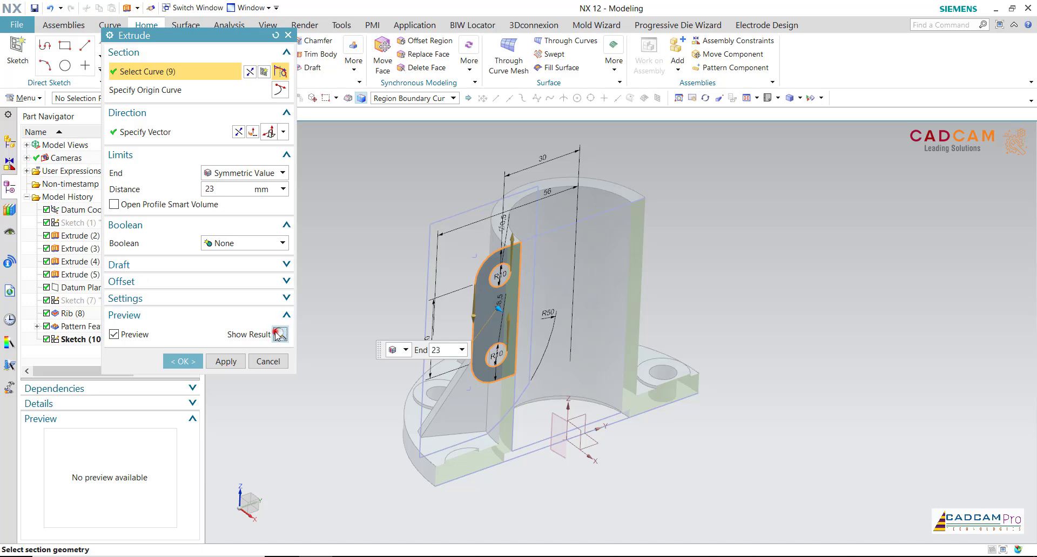
mouse_move(361, 292)
middle_down()
mouse_move(319, 250)
mouse_move(334, 238)
mouse_move(349, 294)
mouse_move(359, 281)
middle_up()
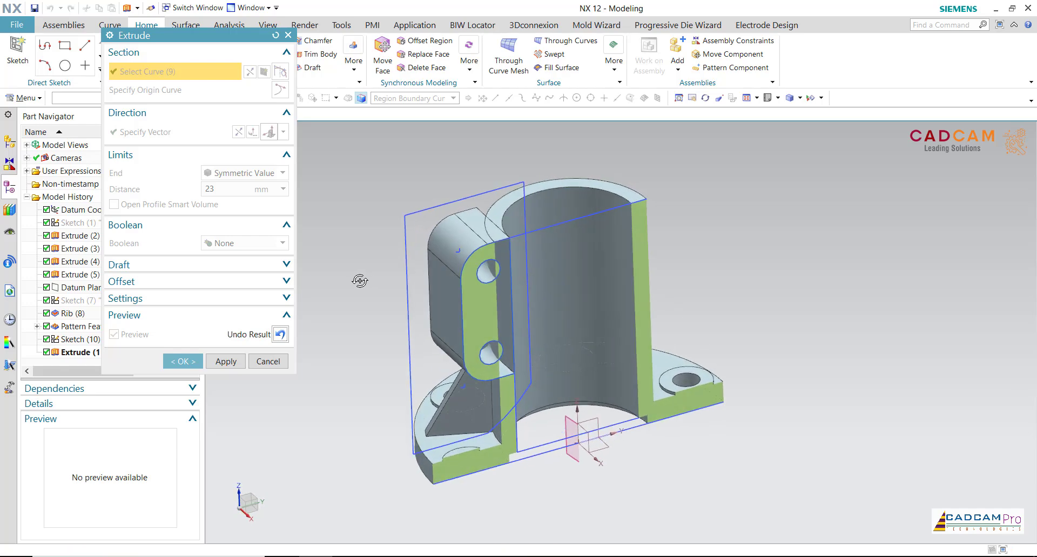
click(225, 366)
Inspect the model from a tilted view and cancel the empty Extrude dialog
mouse_move(360, 294)
middle_down()
mouse_move(351, 264)
mouse_move(336, 265)
middle_up()
scroll(370, 296, up, 2)
scroll(373, 299, up, 2)
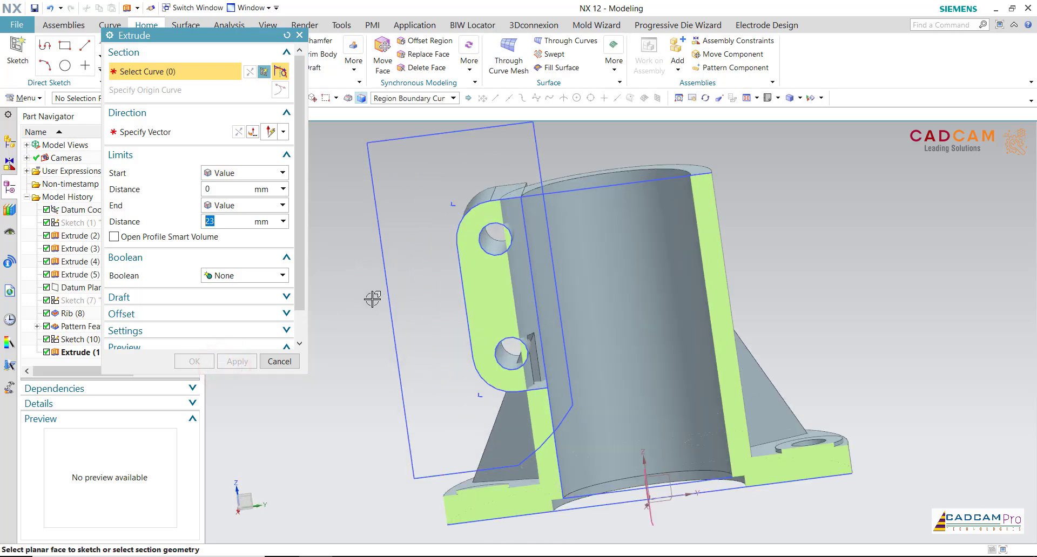
scroll(372, 298, down, 2)
middle_drag(372, 296, 379, 283)
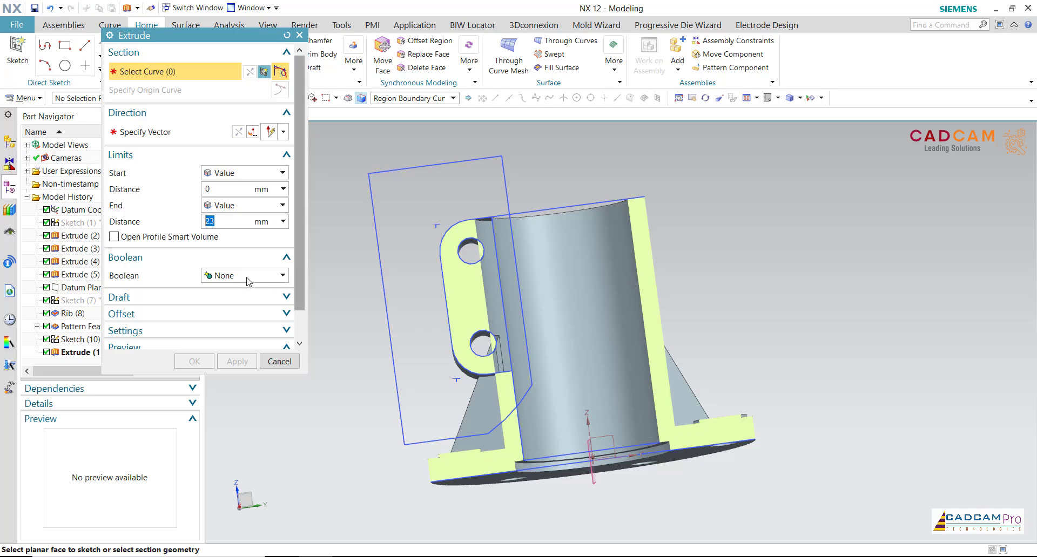
click(279, 361)
Edit Extrude (11) parameters so its Boolean is Unite with the pipe support body
click(83, 352)
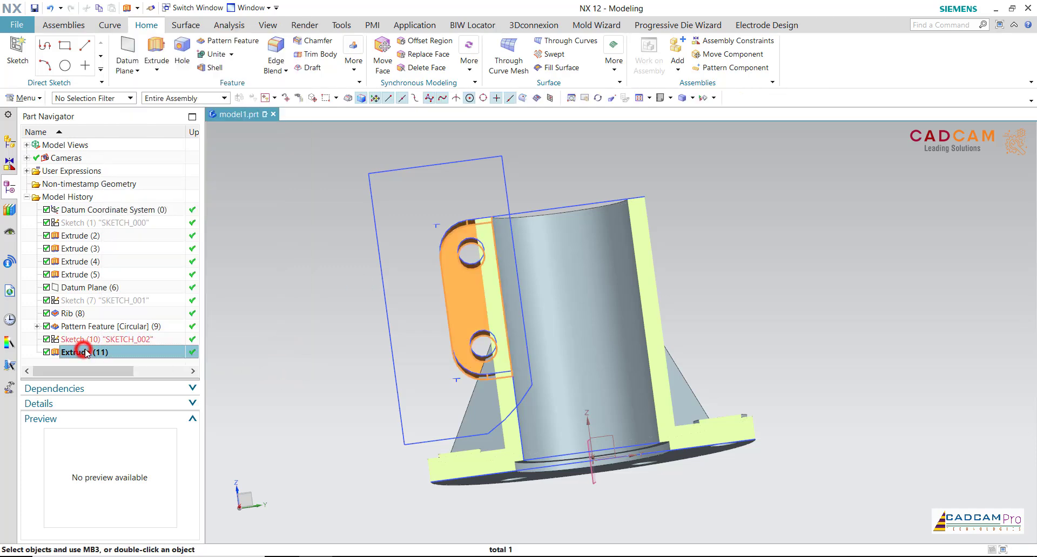
right_click(83, 353)
click(122, 76)
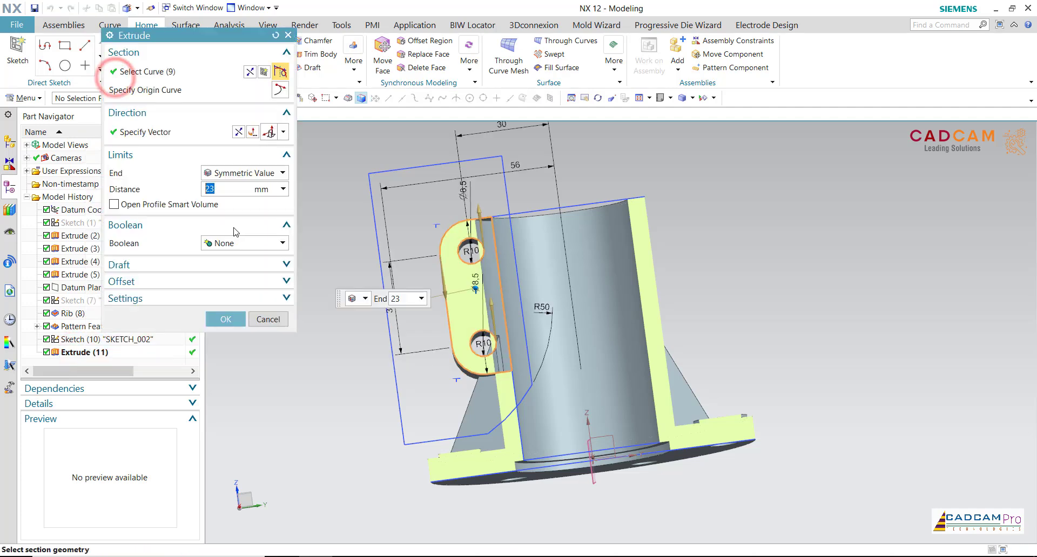
click(232, 243)
click(236, 272)
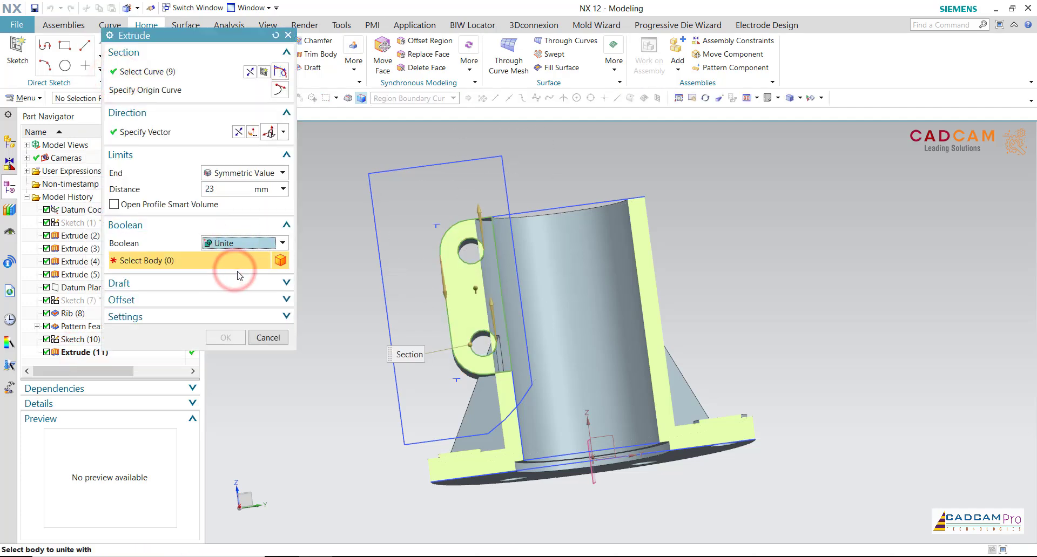
click(539, 387)
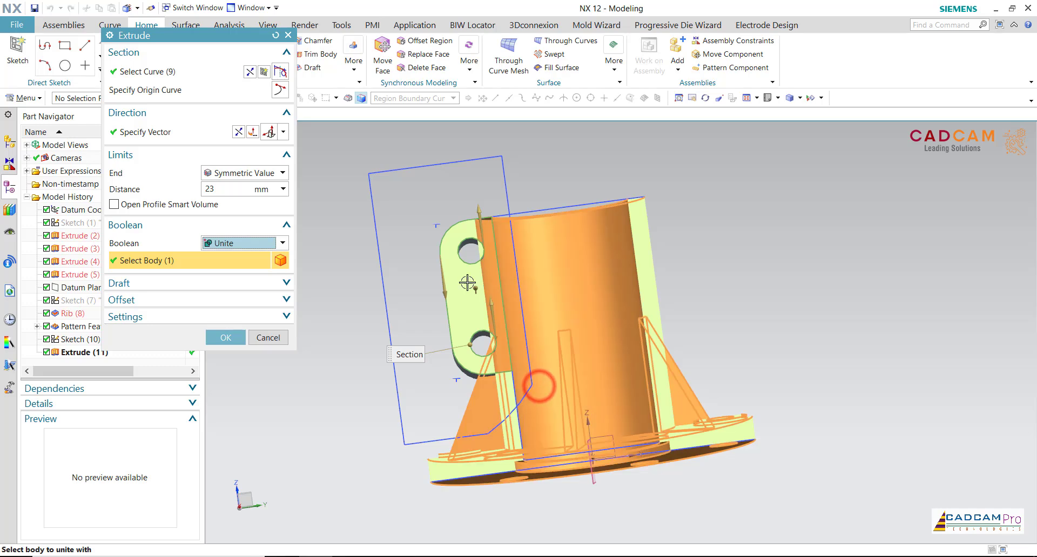
click(226, 337)
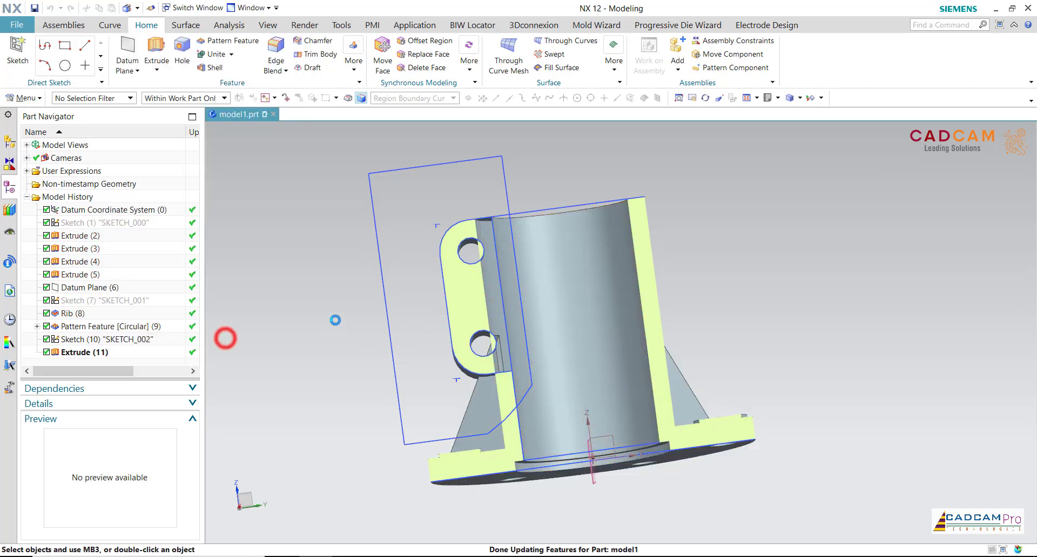
mouse_move(341, 294)
middle_down()
mouse_move(358, 312)
mouse_move(294, 176)
middle_up()
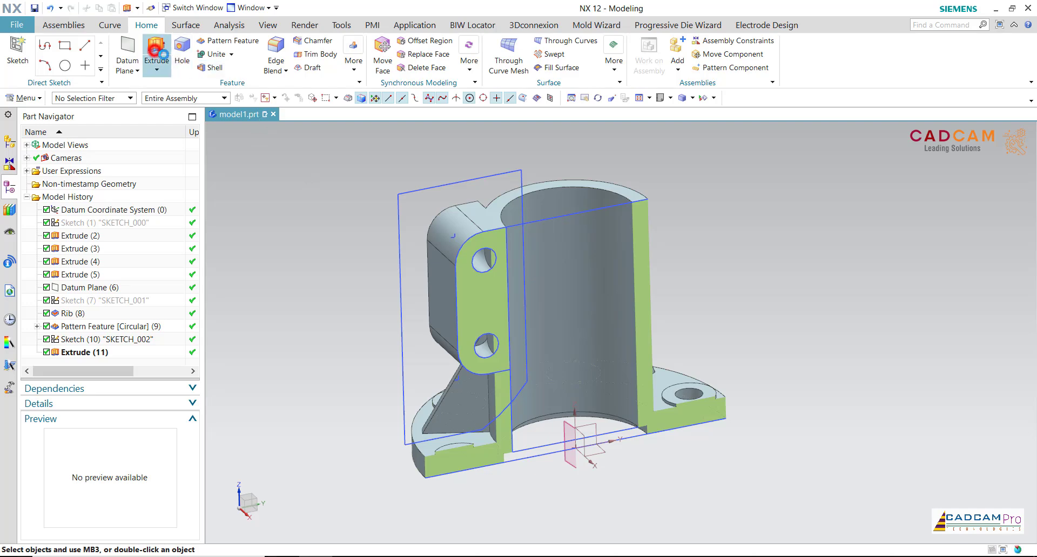
Start an extrude with Single Curve rule, selecting the upper and lower R10 arcs
click(155, 51)
click(412, 99)
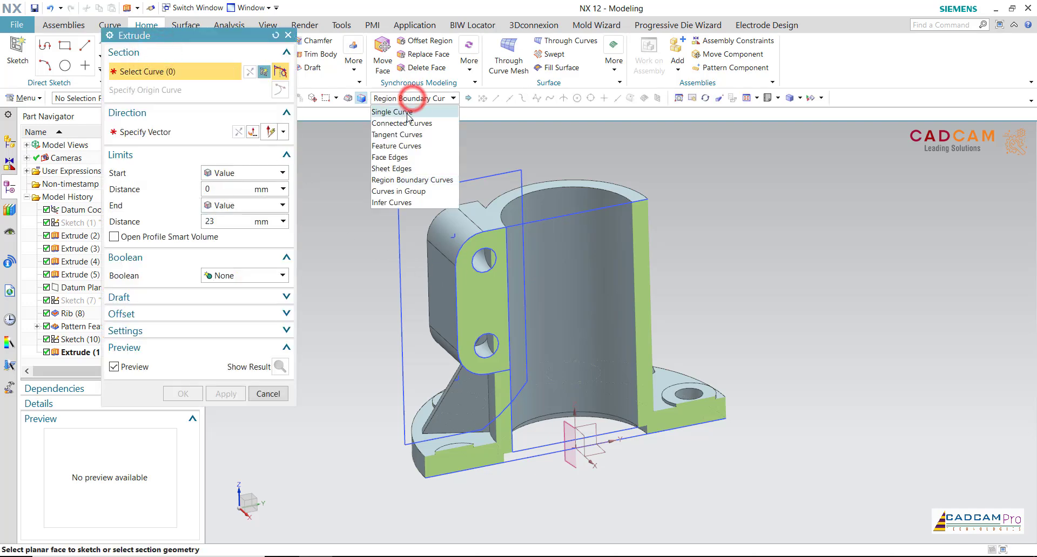
click(408, 108)
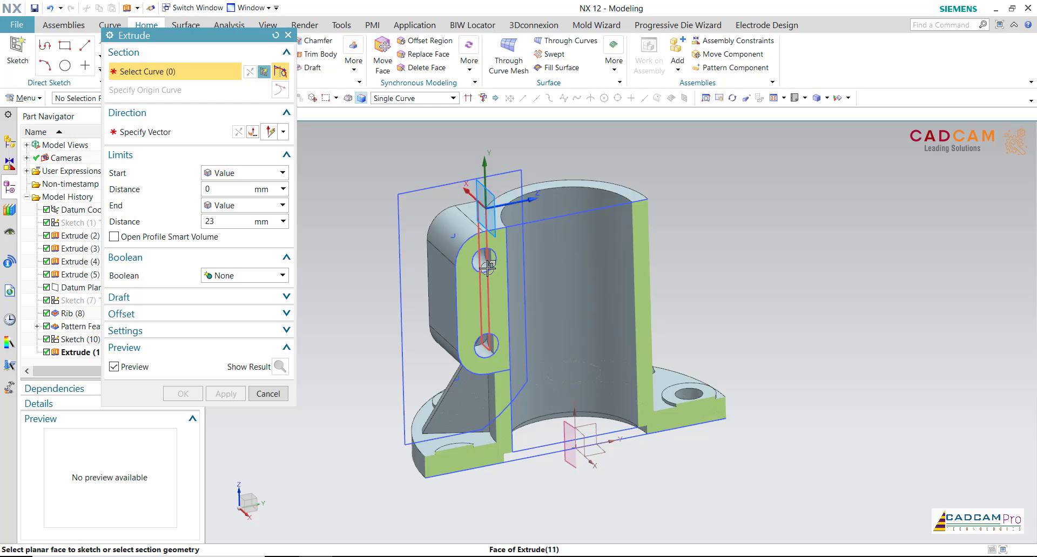
click(483, 270)
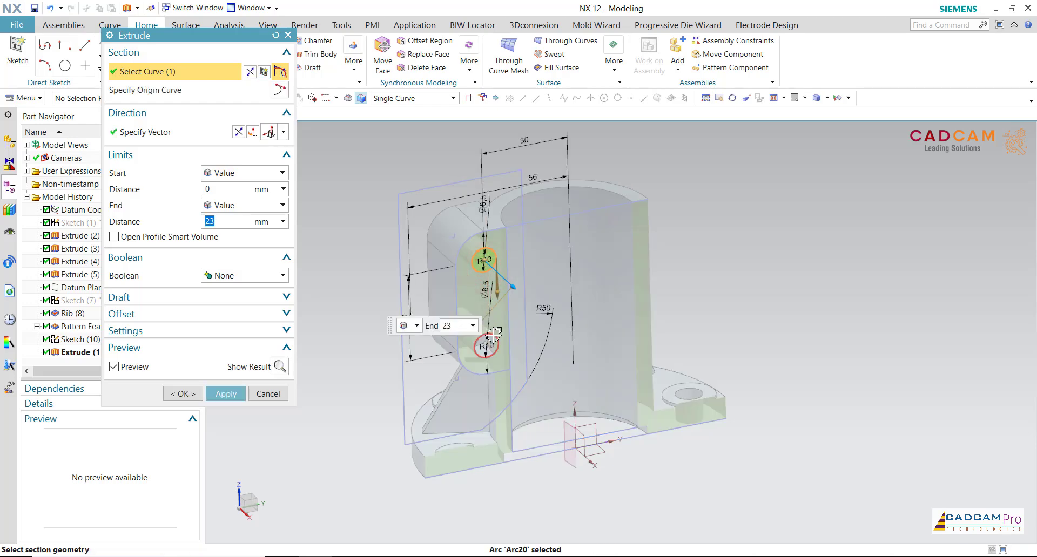
click(490, 332)
Subtract the arcs symmetrically 23 mm to cut two holes through the lug
click(228, 275)
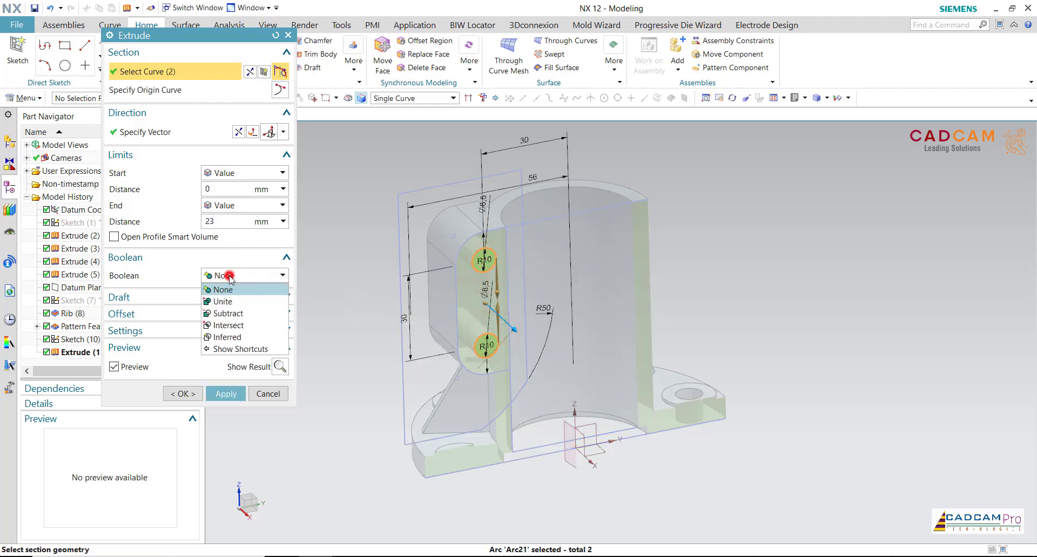
click(234, 313)
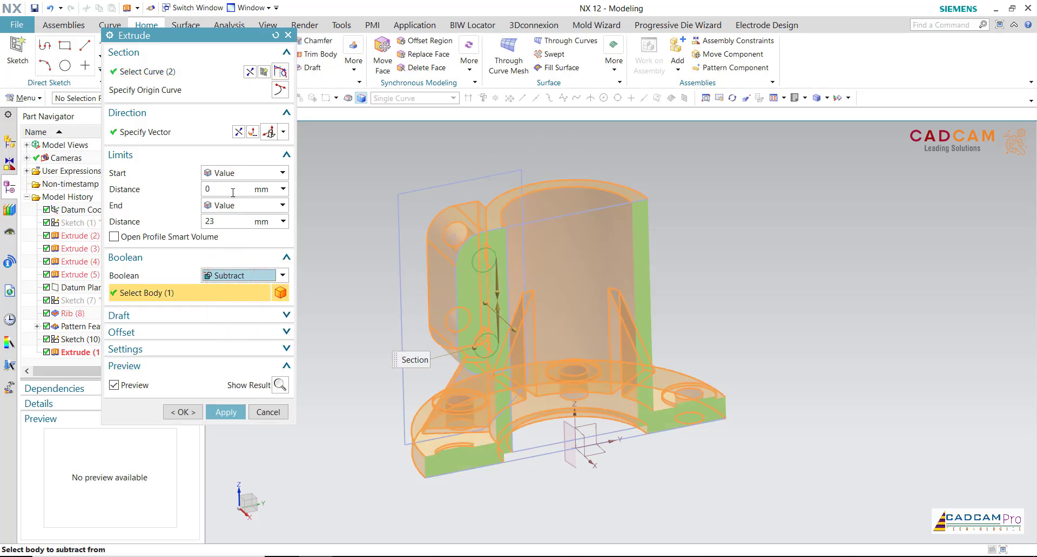
click(232, 172)
click(234, 198)
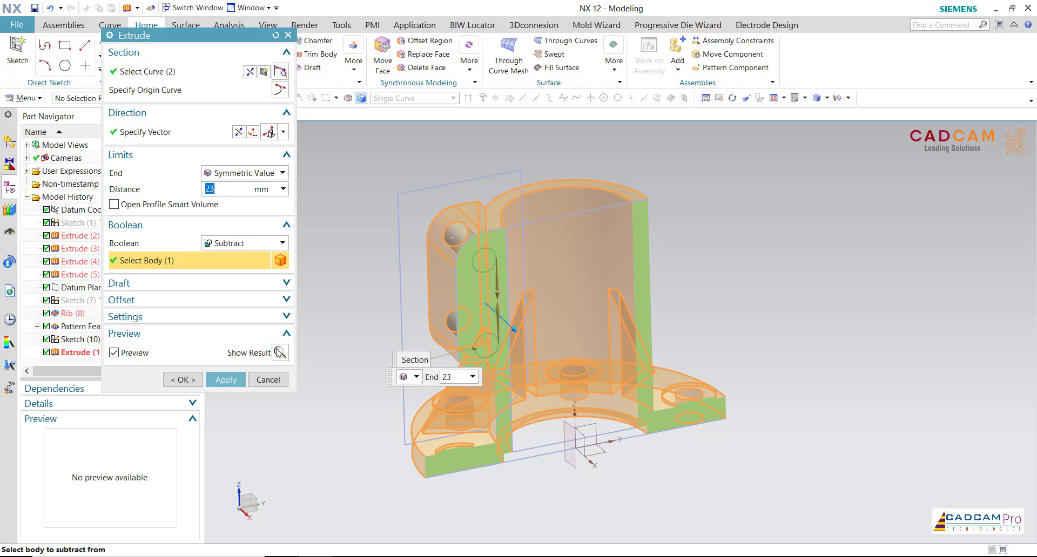
click(280, 353)
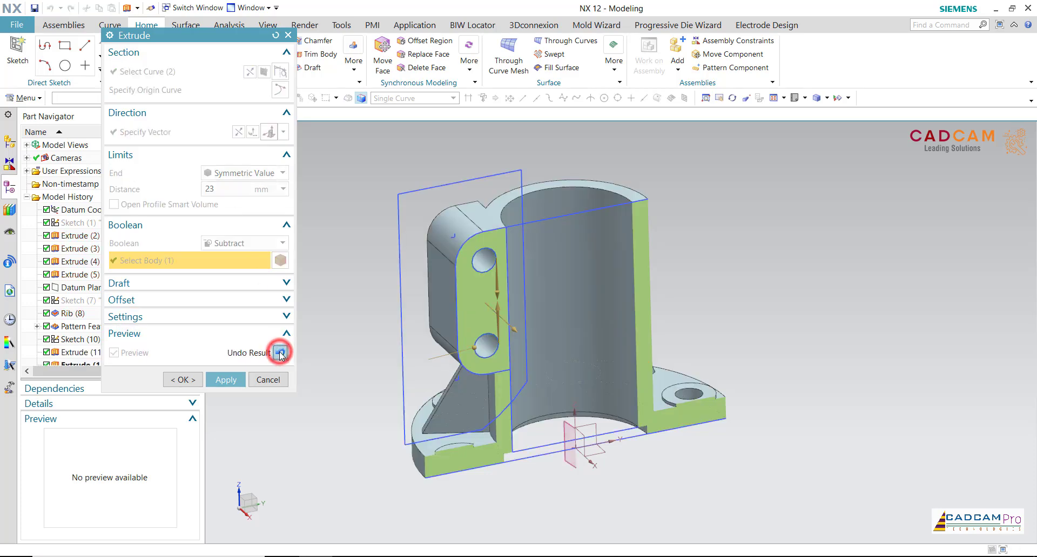
click(192, 380)
mouse_move(310, 305)
middle_down()
mouse_move(311, 265)
mouse_move(325, 275)
middle_up()
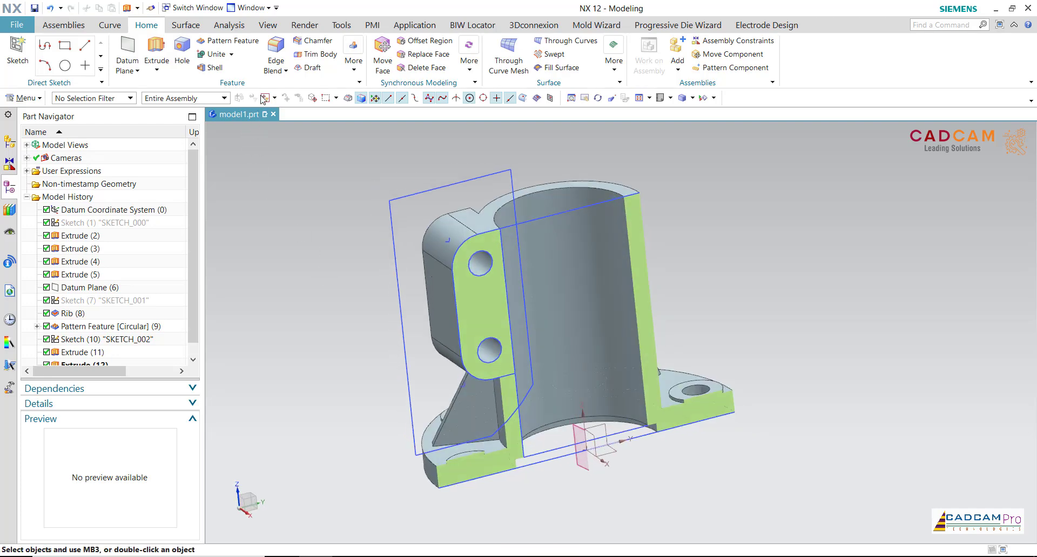
Start an extrude with Connected Curves rule, selecting the SKETCH_002 slit profile
click(158, 47)
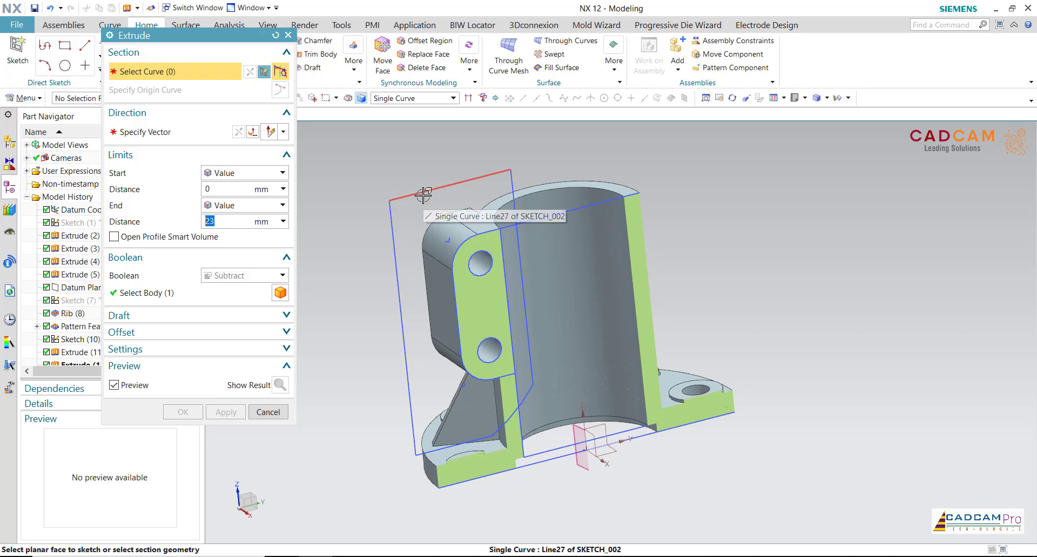
click(398, 98)
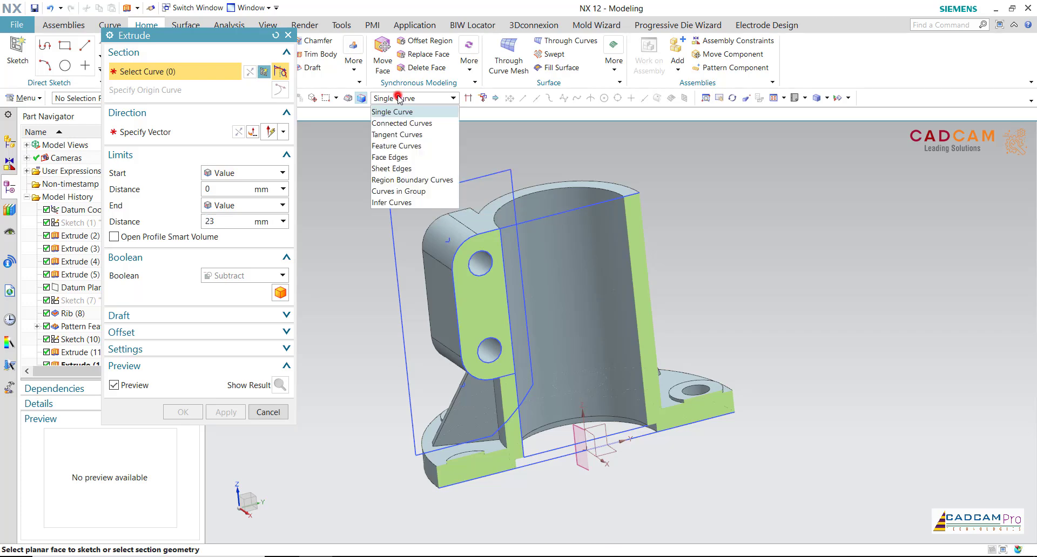
click(401, 124)
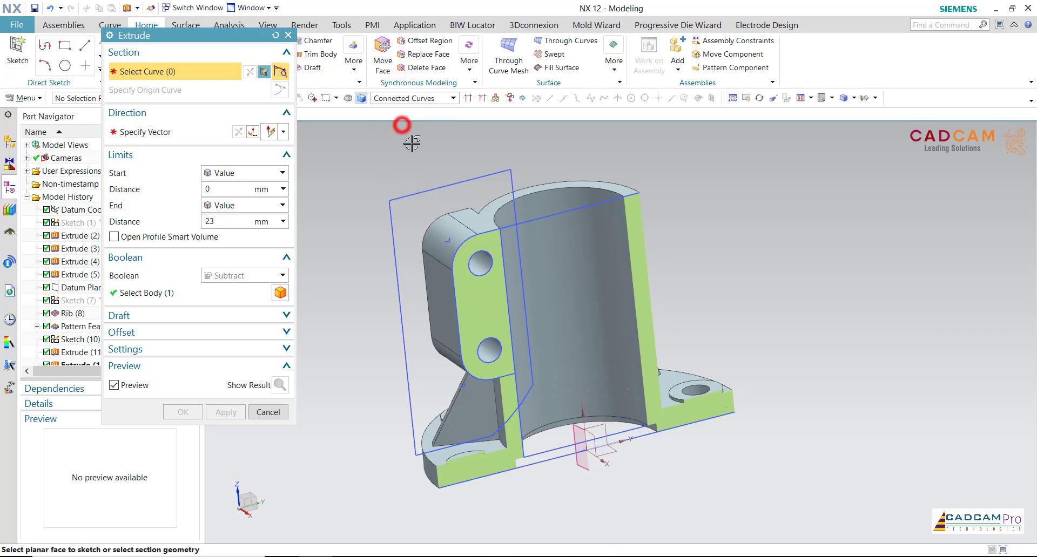
click(426, 187)
middle_drag(373, 175, 356, 162)
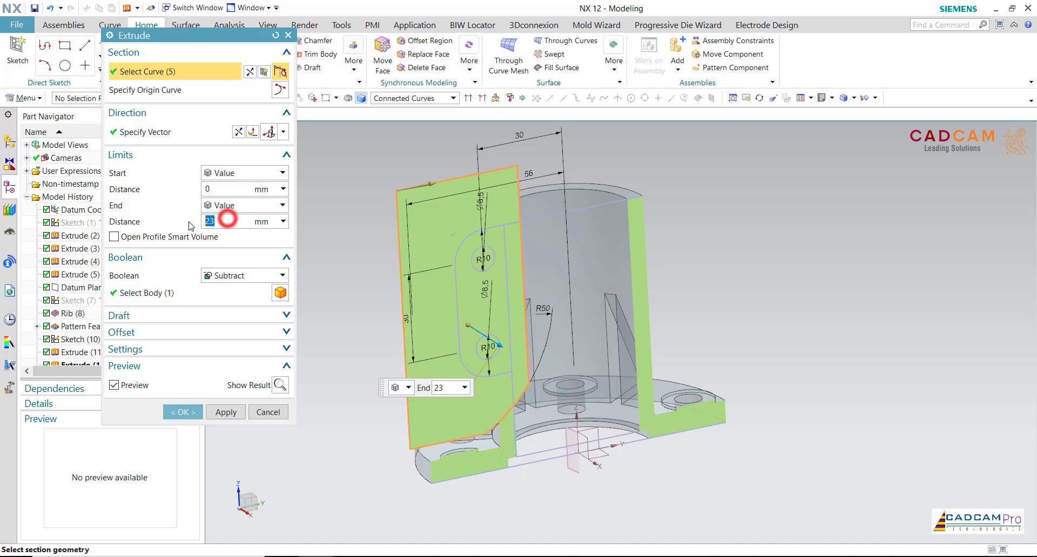
Subtract the slit symmetrically 0.75 mm through the lug and collar
click(281, 173)
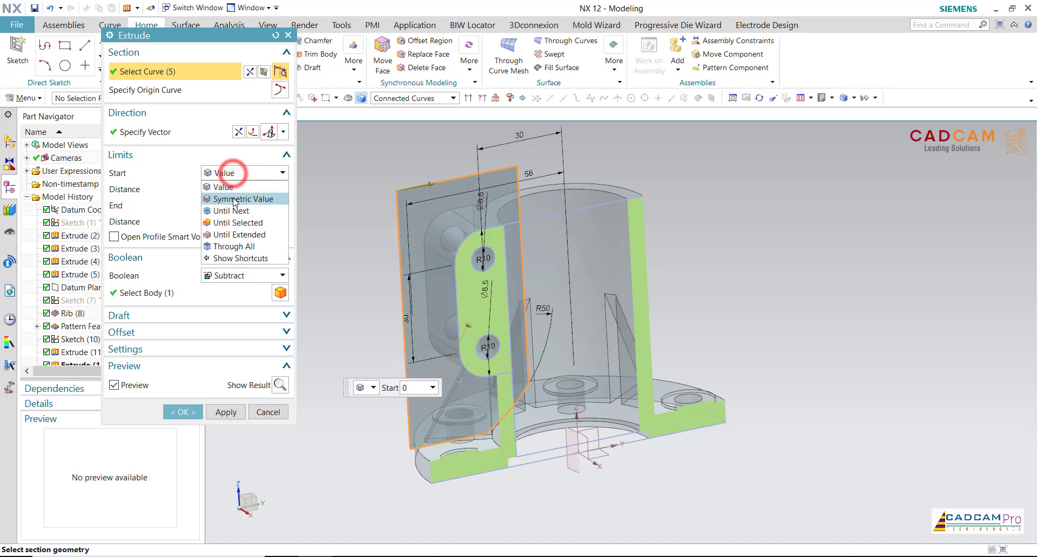
click(233, 197)
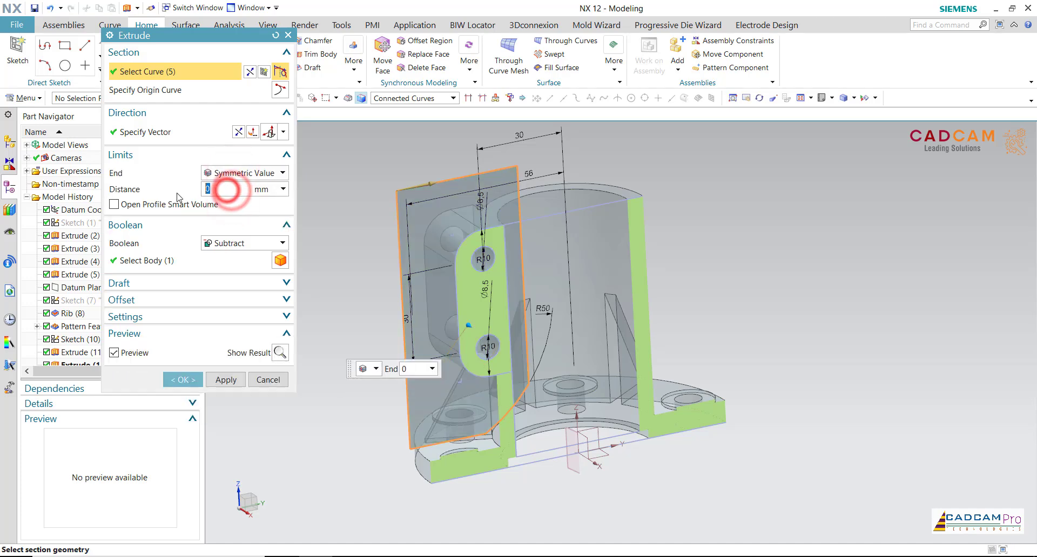
click(281, 352)
middle_drag(324, 290, 345, 293)
scroll(345, 295, up, 1)
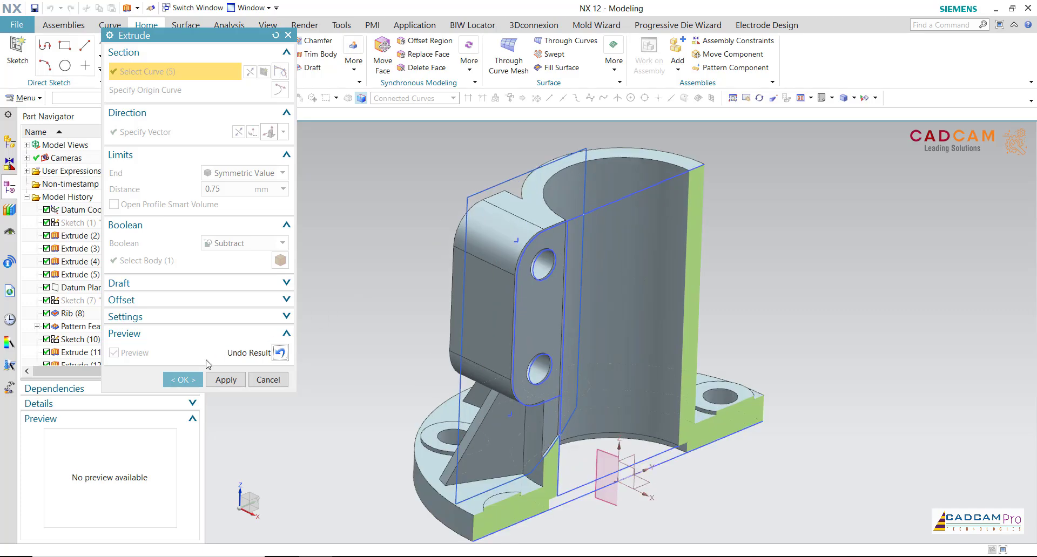
click(184, 379)
Hide SKETCH_002 and turn off Clip Section to show the whole part
scroll(299, 277, down, 1)
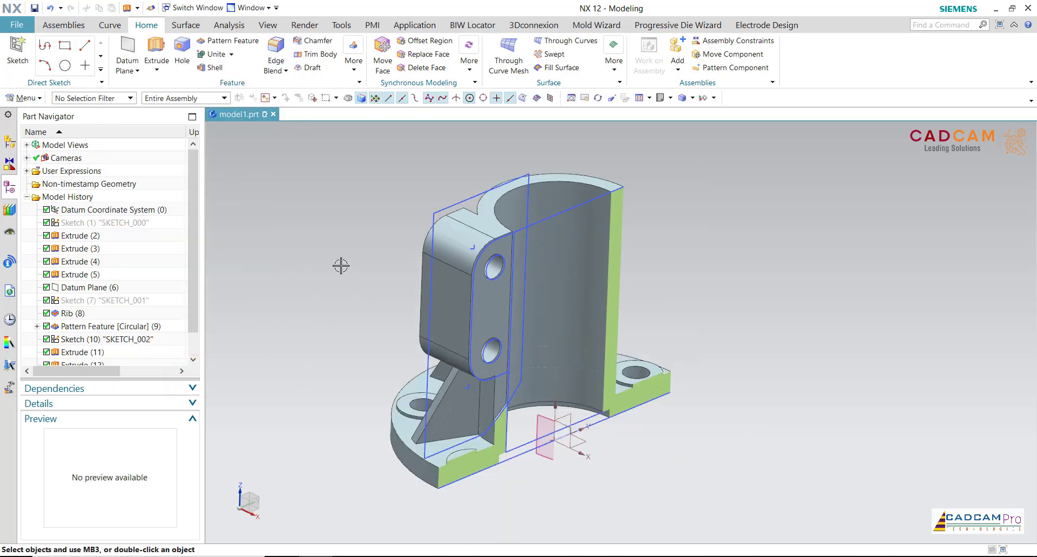
click(518, 228)
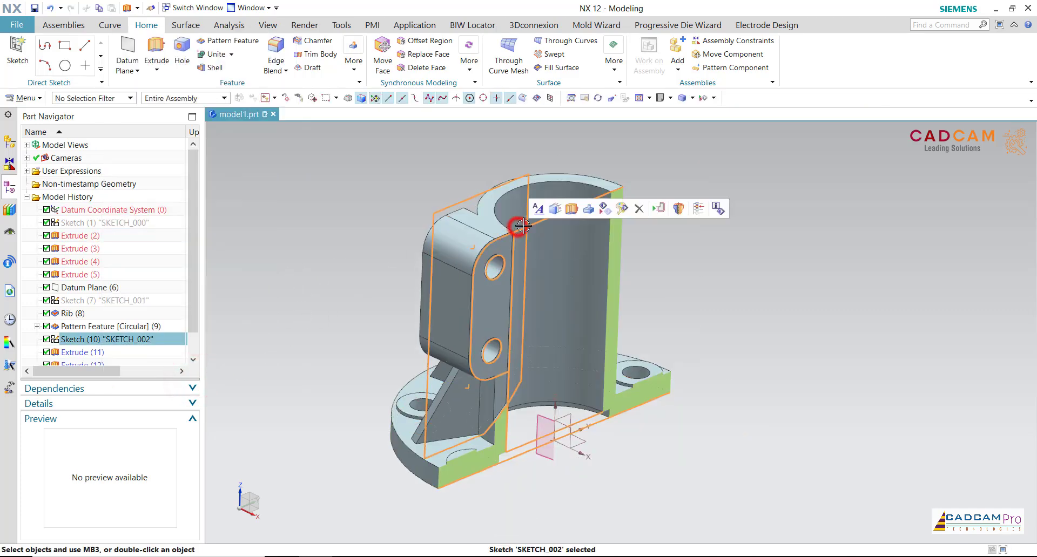
click(611, 213)
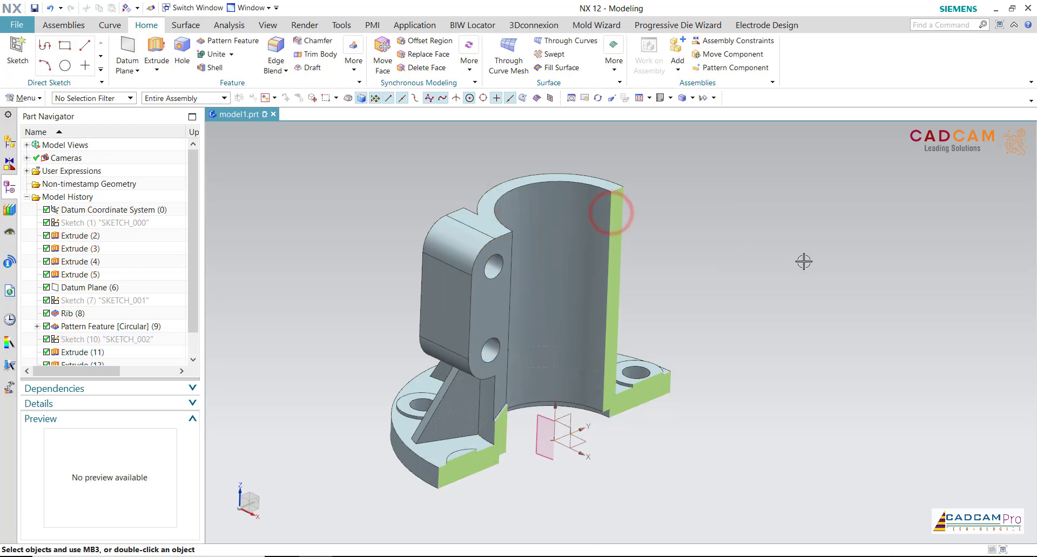
click(268, 25)
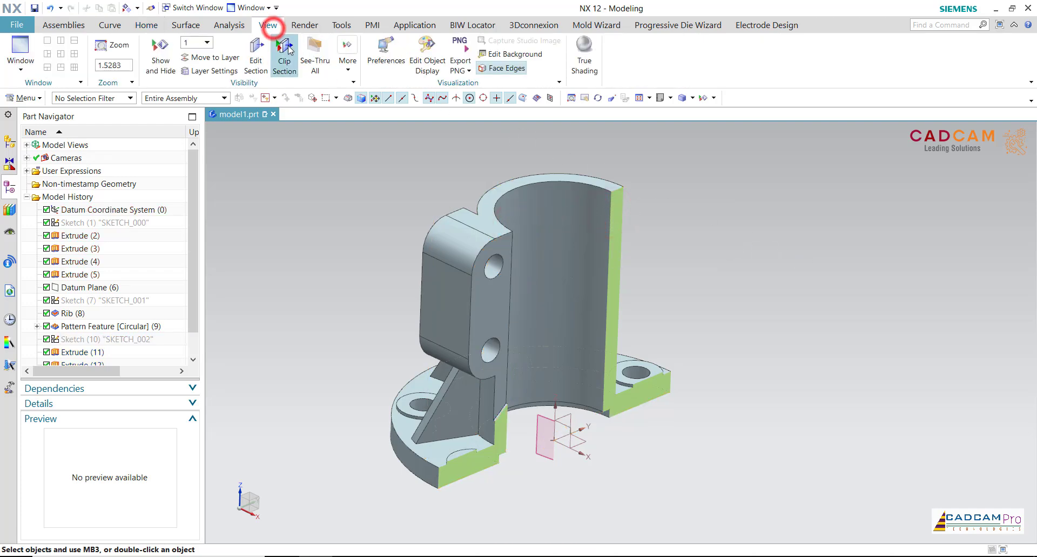
click(284, 51)
mouse_move(292, 218)
middle_down()
mouse_move(342, 227)
mouse_move(297, 232)
mouse_move(292, 297)
mouse_move(291, 273)
mouse_move(305, 291)
middle_up()
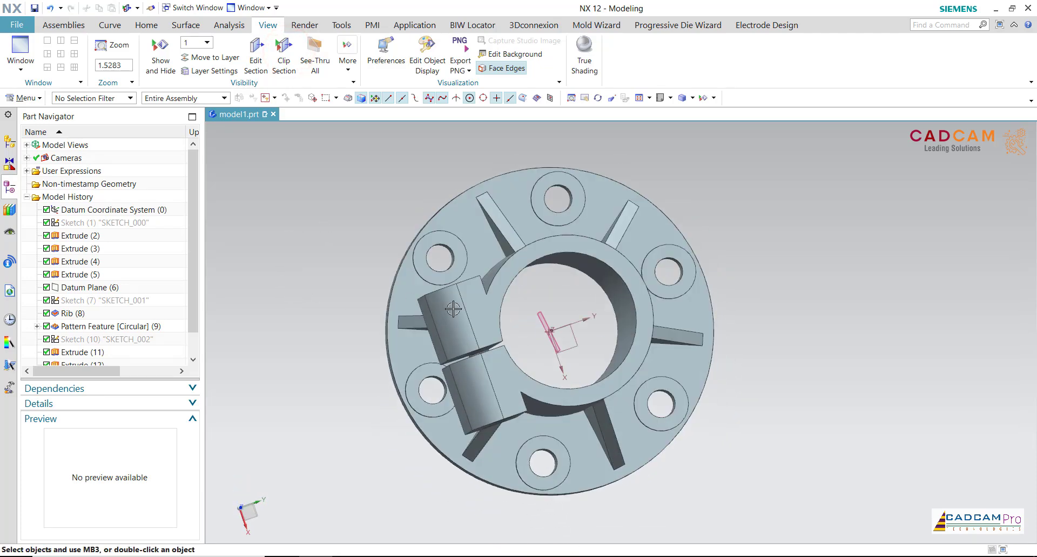
Hide Datum Plane (6) and return to the Home tab
click(532, 313)
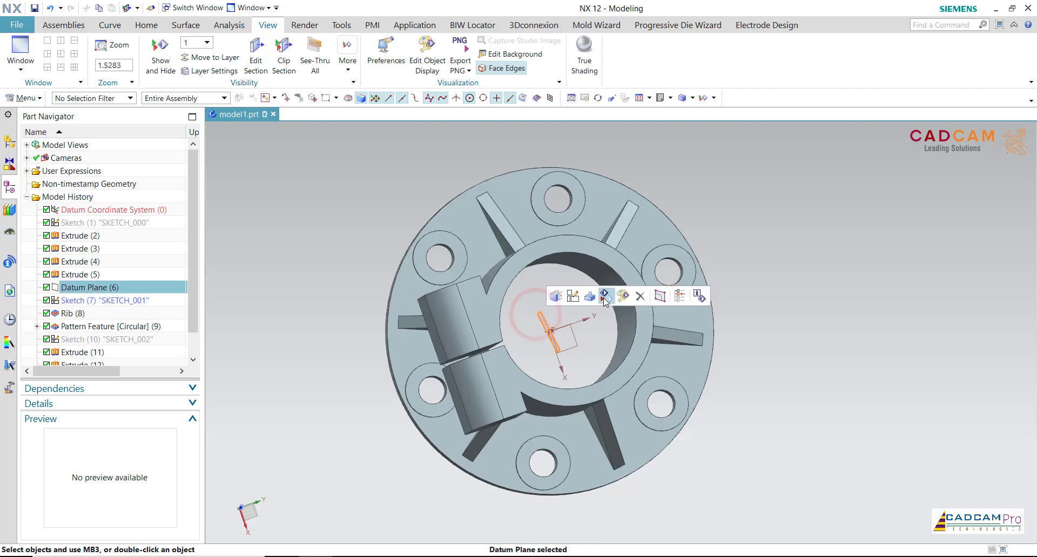
click(603, 297)
middle_drag(798, 368, 782, 312)
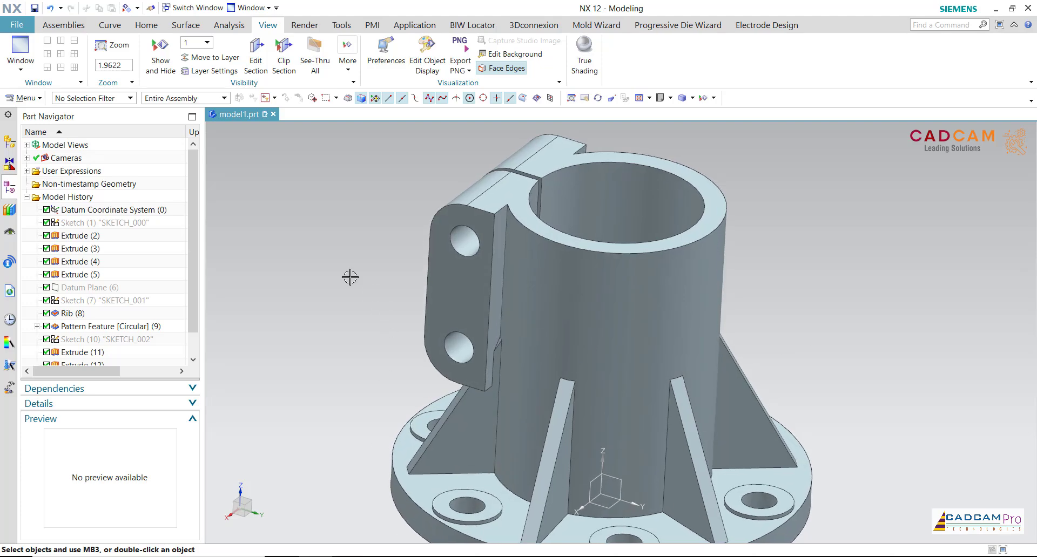
click(150, 30)
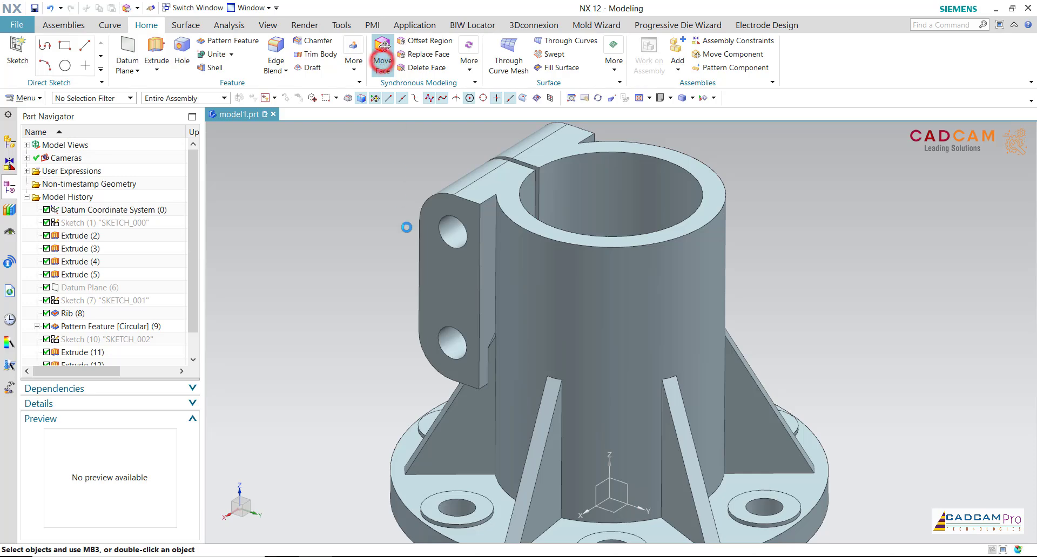
Move the clamp lug's end face outward 22.5 mm
scroll(488, 337, up, 5)
scroll(486, 330, up, 5)
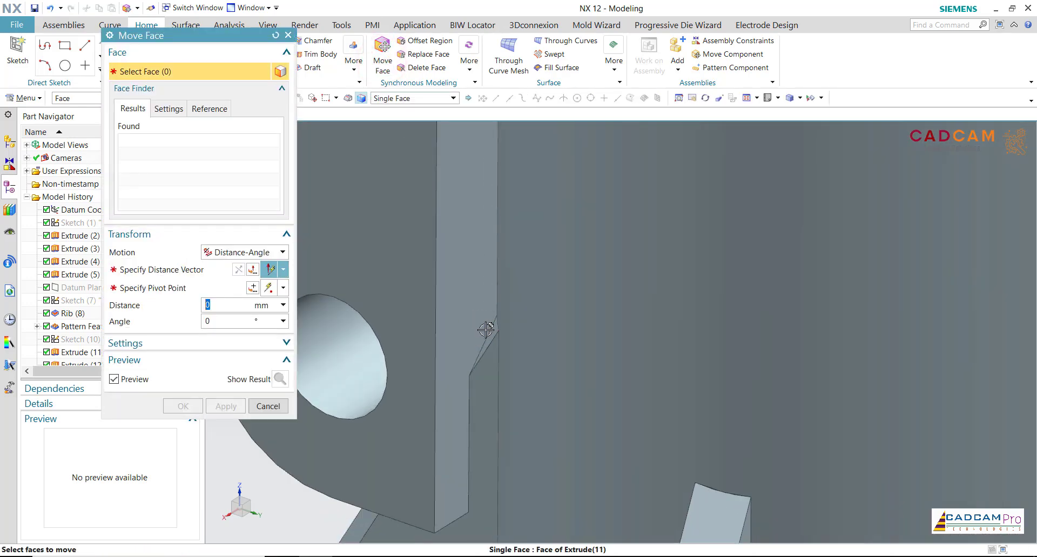
click(489, 346)
scroll(495, 411, down, 3)
scroll(501, 431, down, 3)
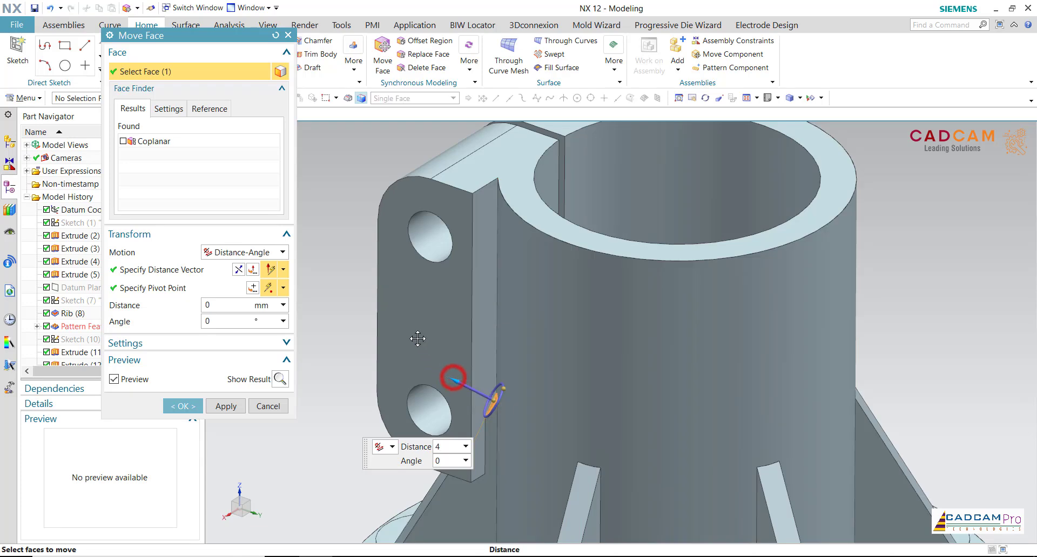
drag(417, 339, 380, 210)
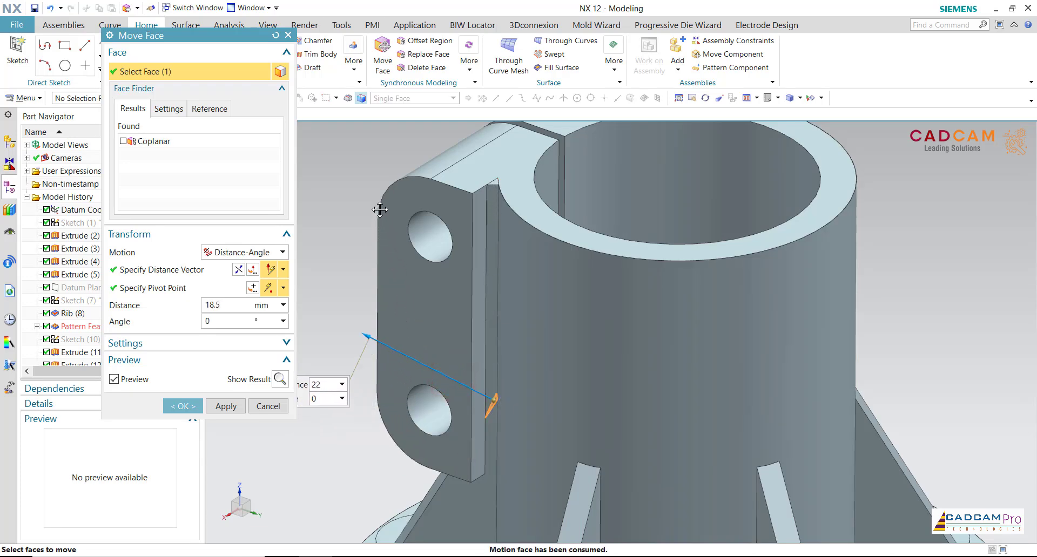
click(236, 407)
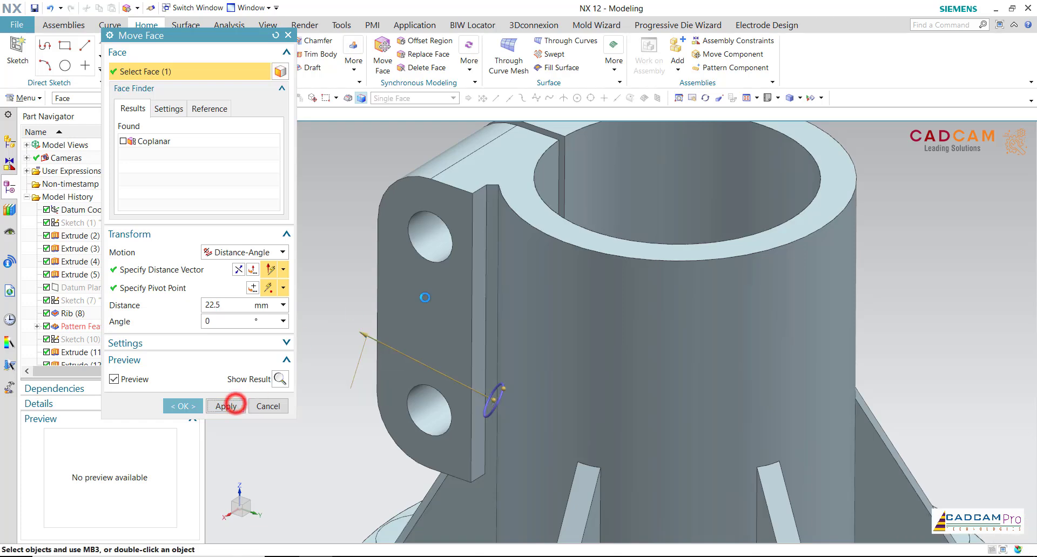
Move the thin side face beside the slit outward 9 mm
click(480, 264)
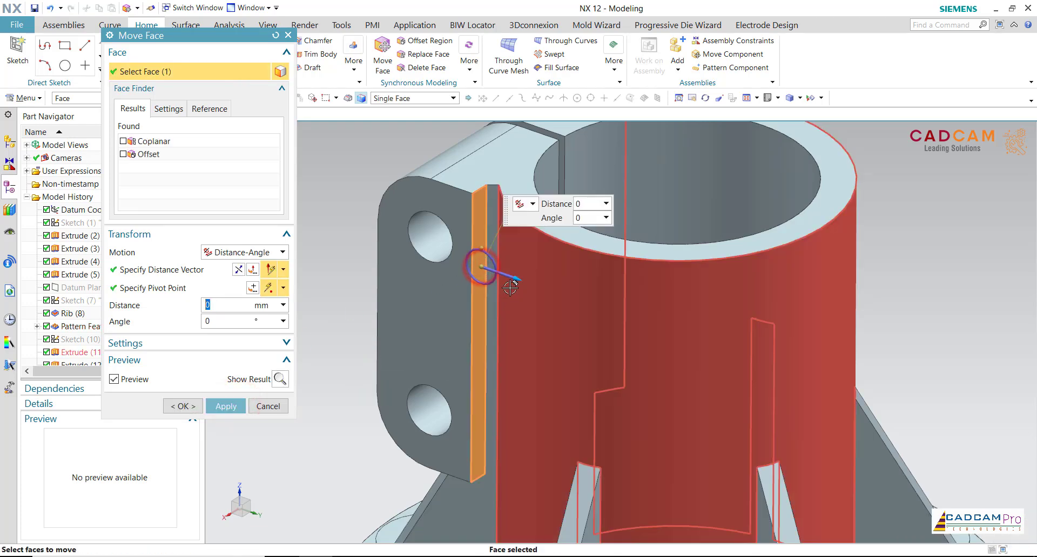
mouse_move(523, 283)
mouse_down()
mouse_move(544, 293)
mouse_move(553, 323)
mouse_up()
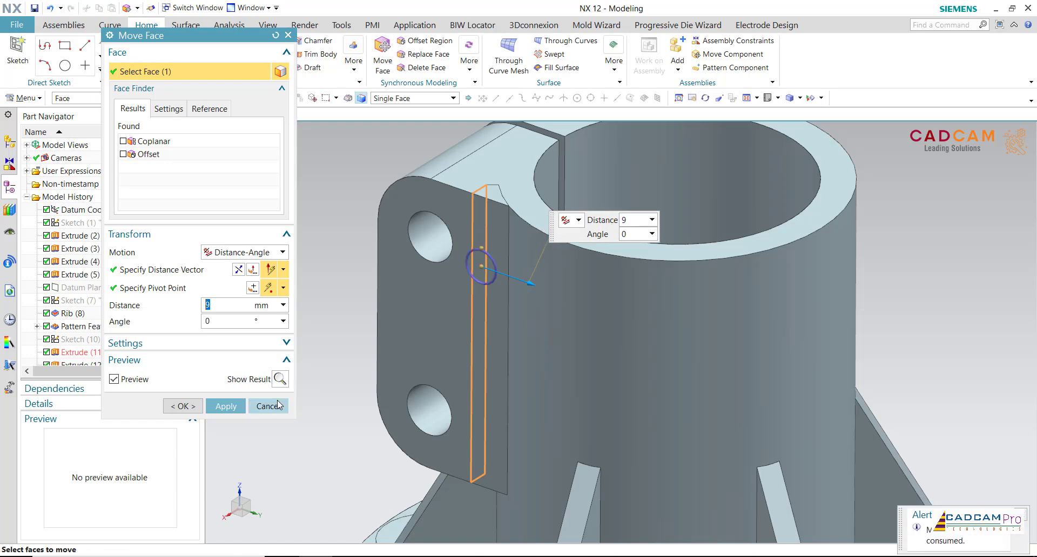
click(239, 407)
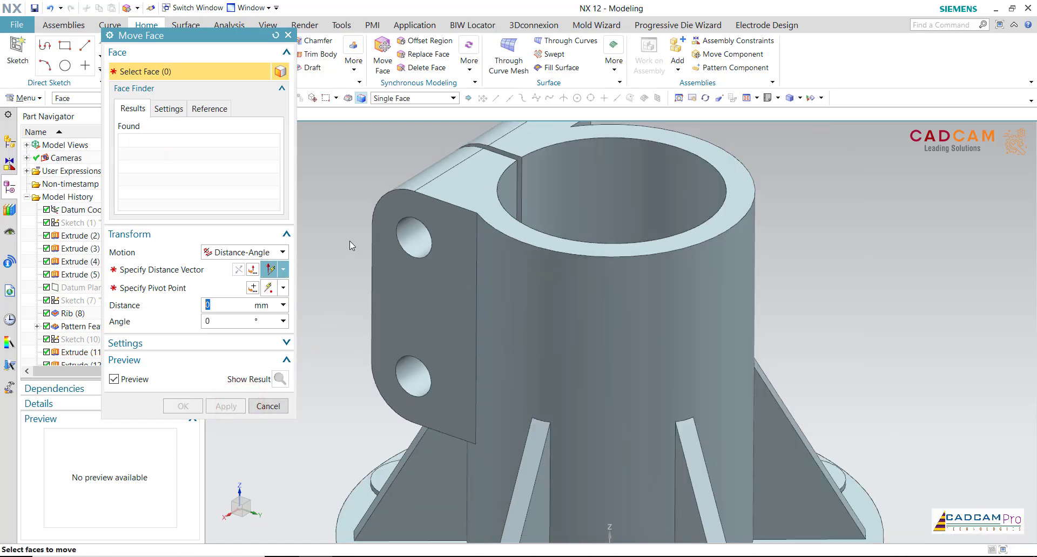
Move the opposite lug face out 11 mm and return to the trimetric view
middle_drag(349, 241, 729, 357)
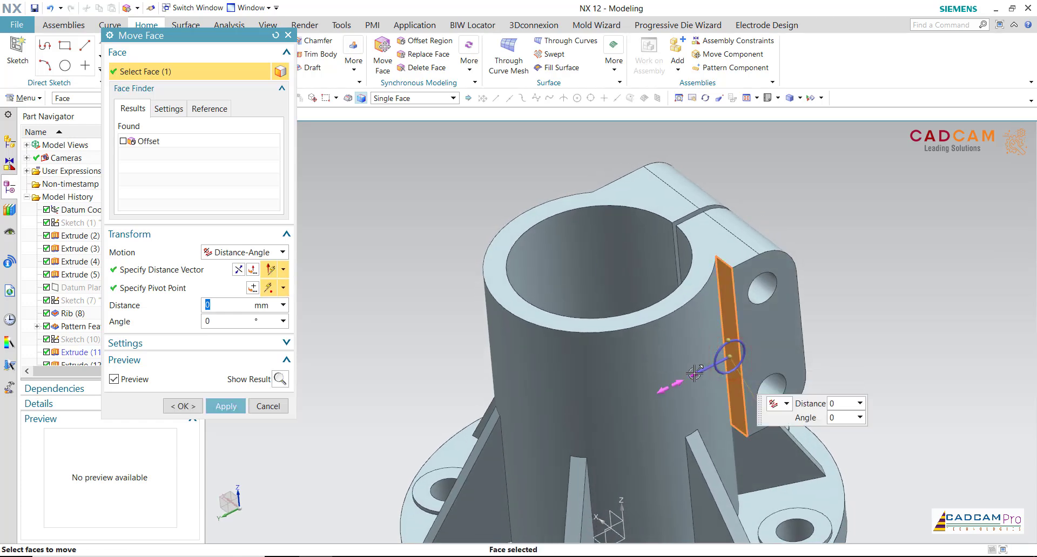
drag(694, 373, 655, 387)
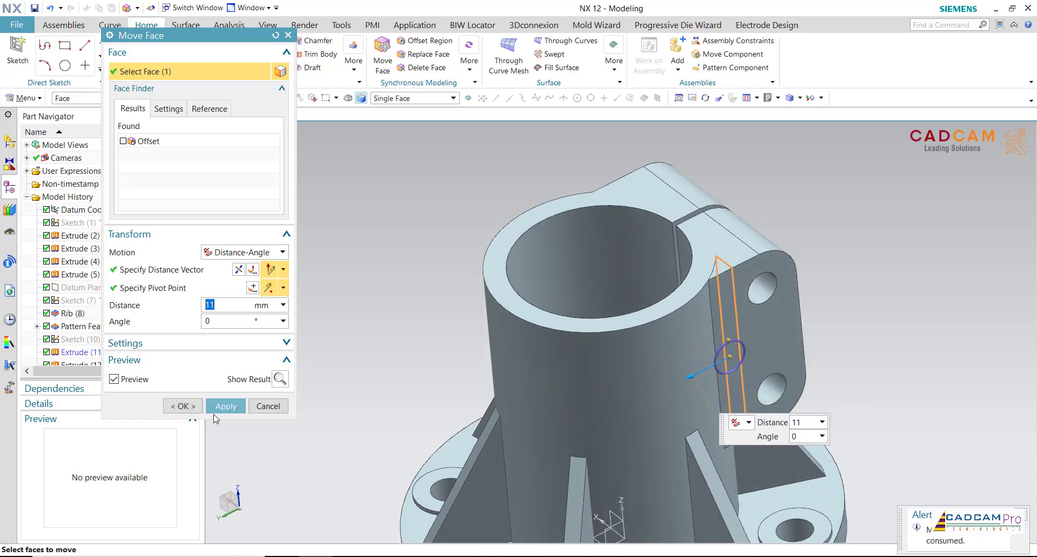
click(183, 406)
scroll(398, 232, down, 3)
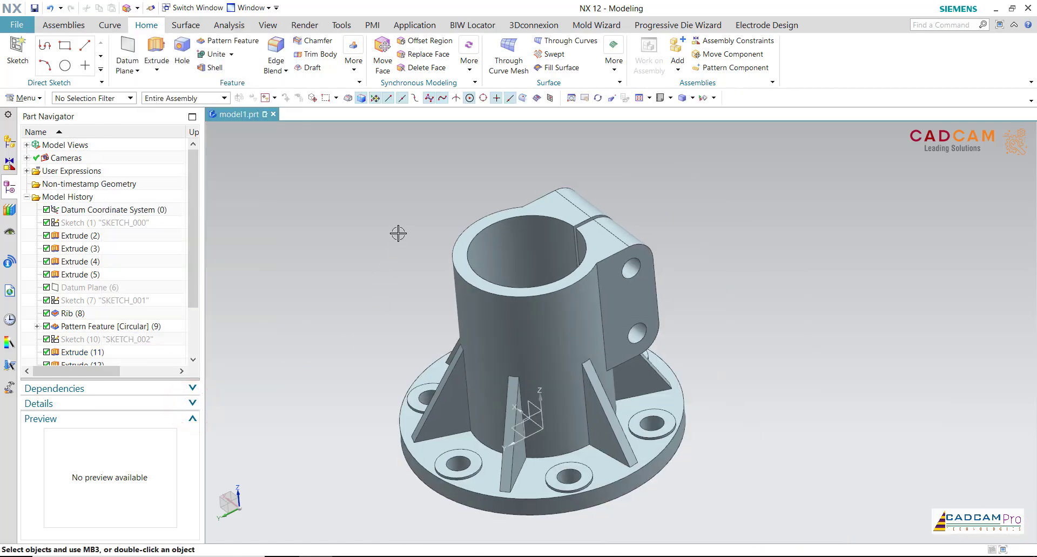
scroll(399, 234, down, 1)
key(Home)
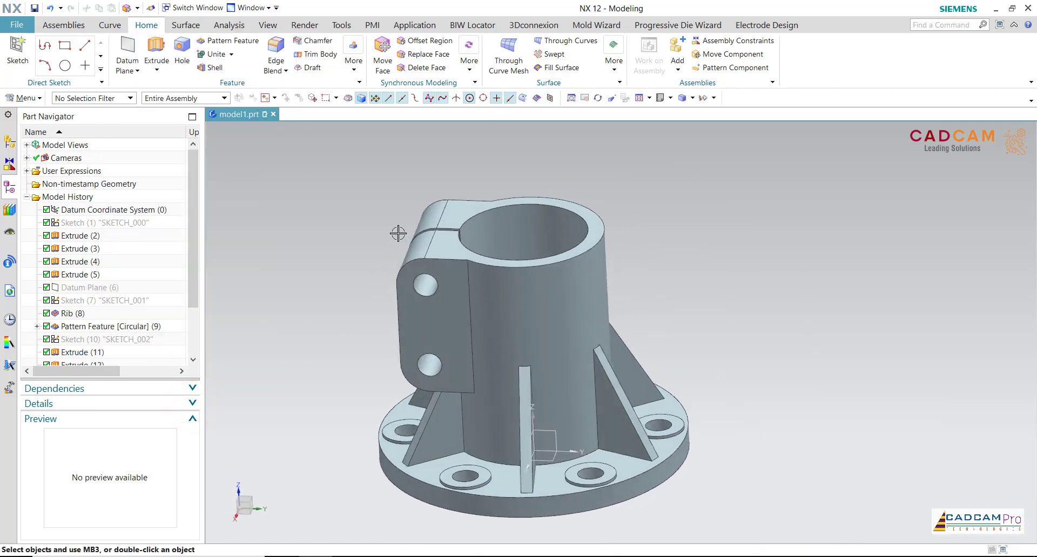